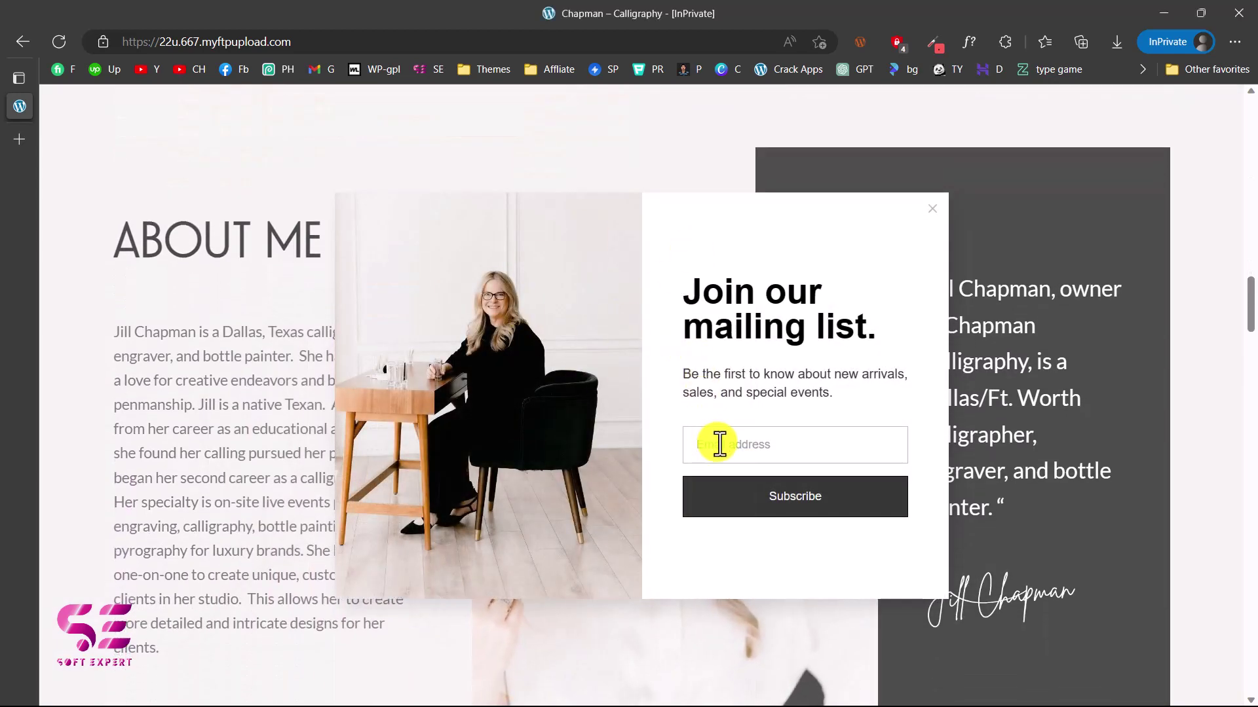
# Paste the temporary test email into the mailing-list popup and subscribe
pyautogui.hotkey('ctrl', 'a')
pyautogui.hotkey('ctrl', 'v')
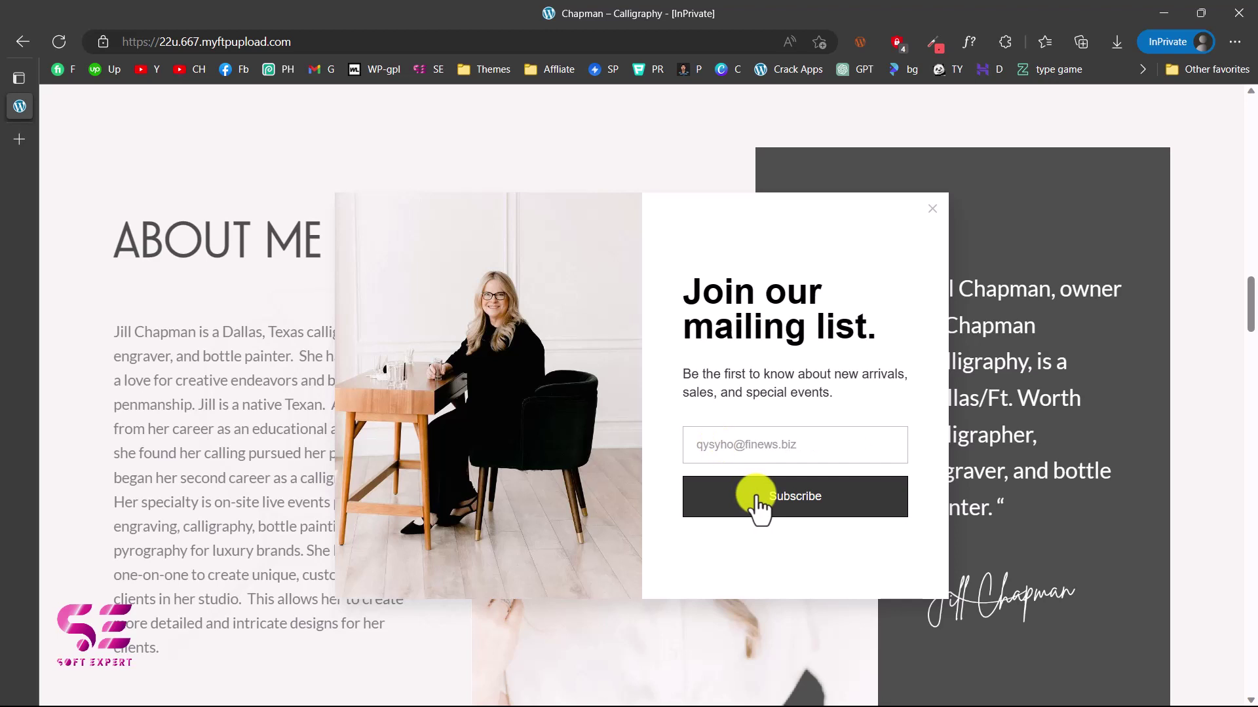
pyautogui.click(759, 504)
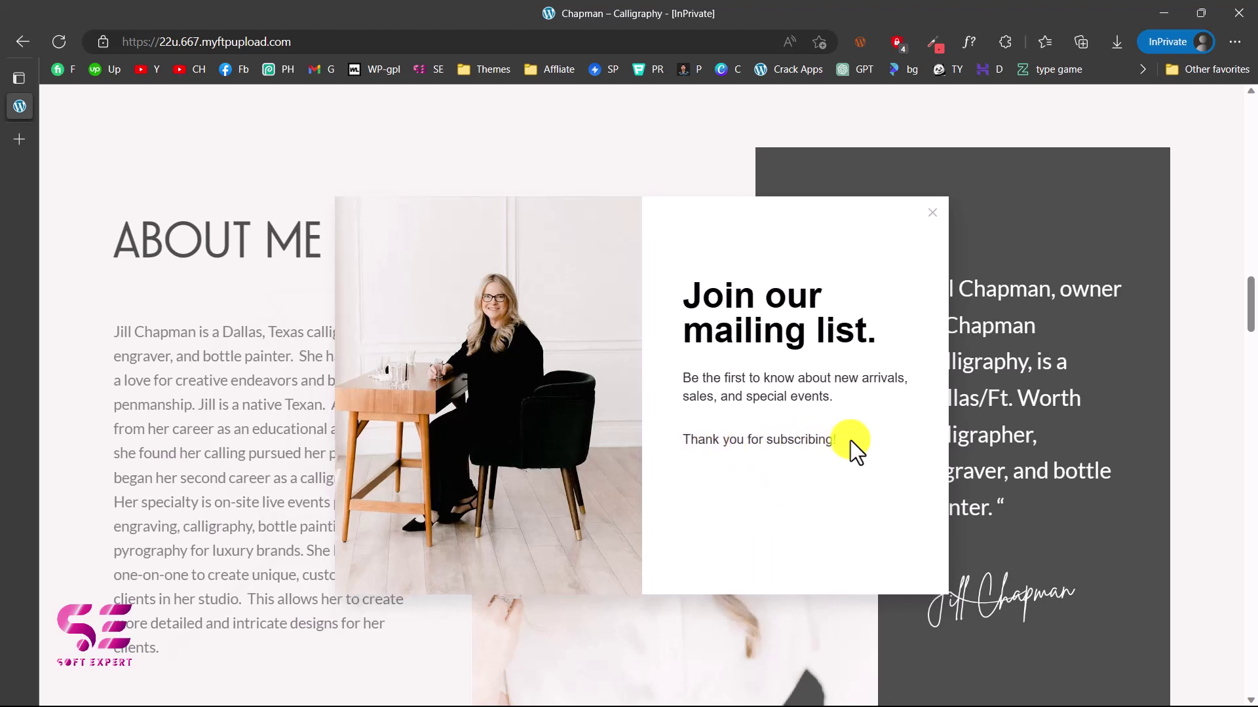
# Switch browser windows to reach the logged-in Chapman Calligraphy site view
pyautogui.hotkey('alt', 'Tab')
pyautogui.press('Tab')
pyautogui.press('Tab')
pyautogui.hotkey('shift', 'Tab')
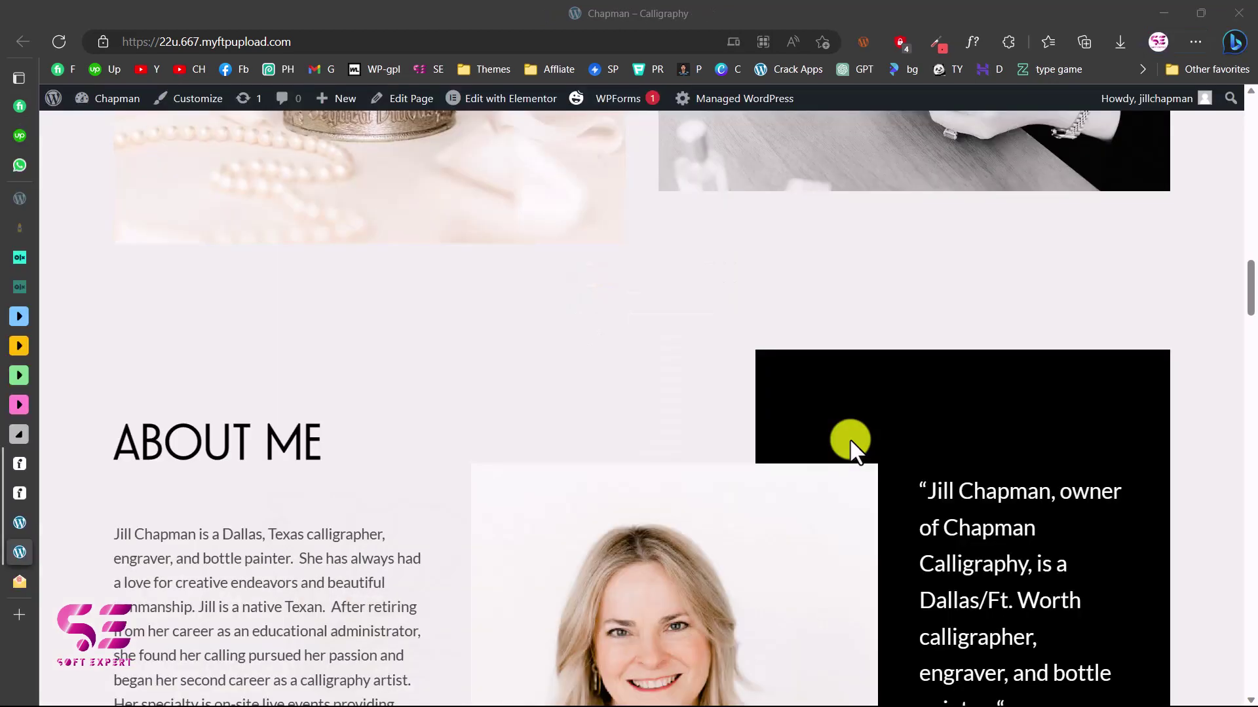
pyautogui.hotkey('alt', 'Tab')
# Refresh the Tempmailo inbox and read the 'Welcome to CHAPMAN CALLIGRAPHY' email
pyautogui.click(641, 259)
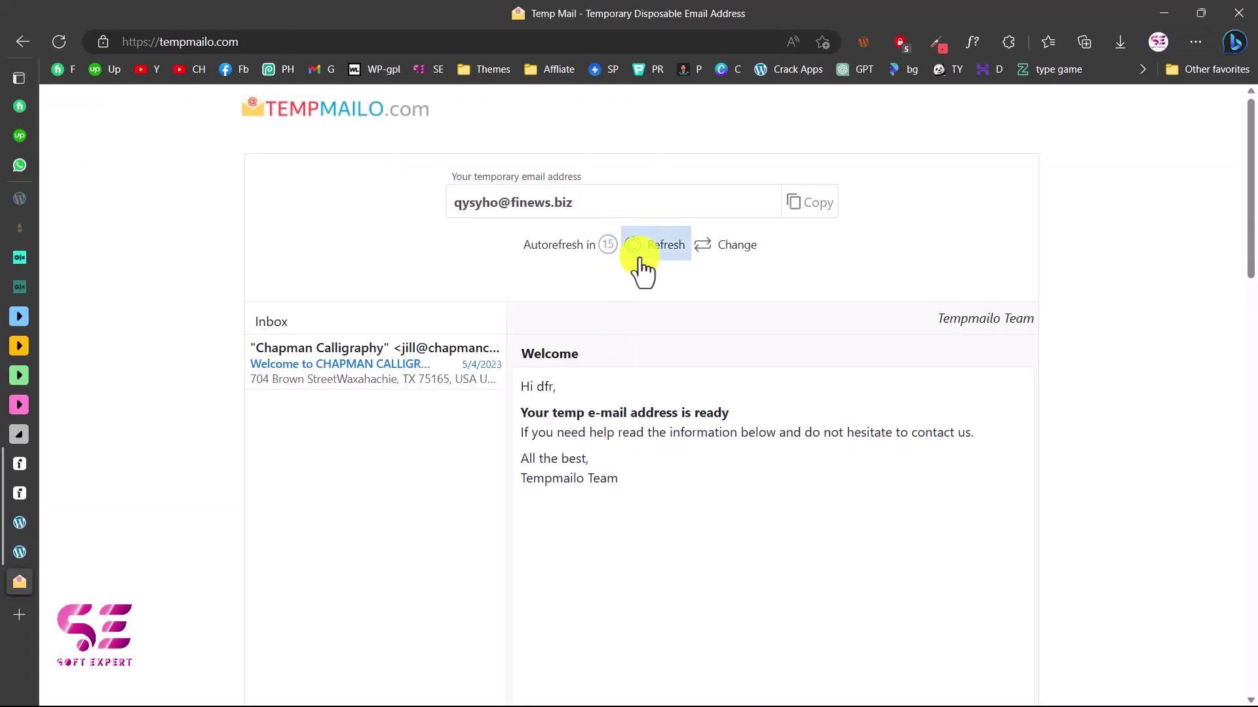
pyautogui.click(334, 357)
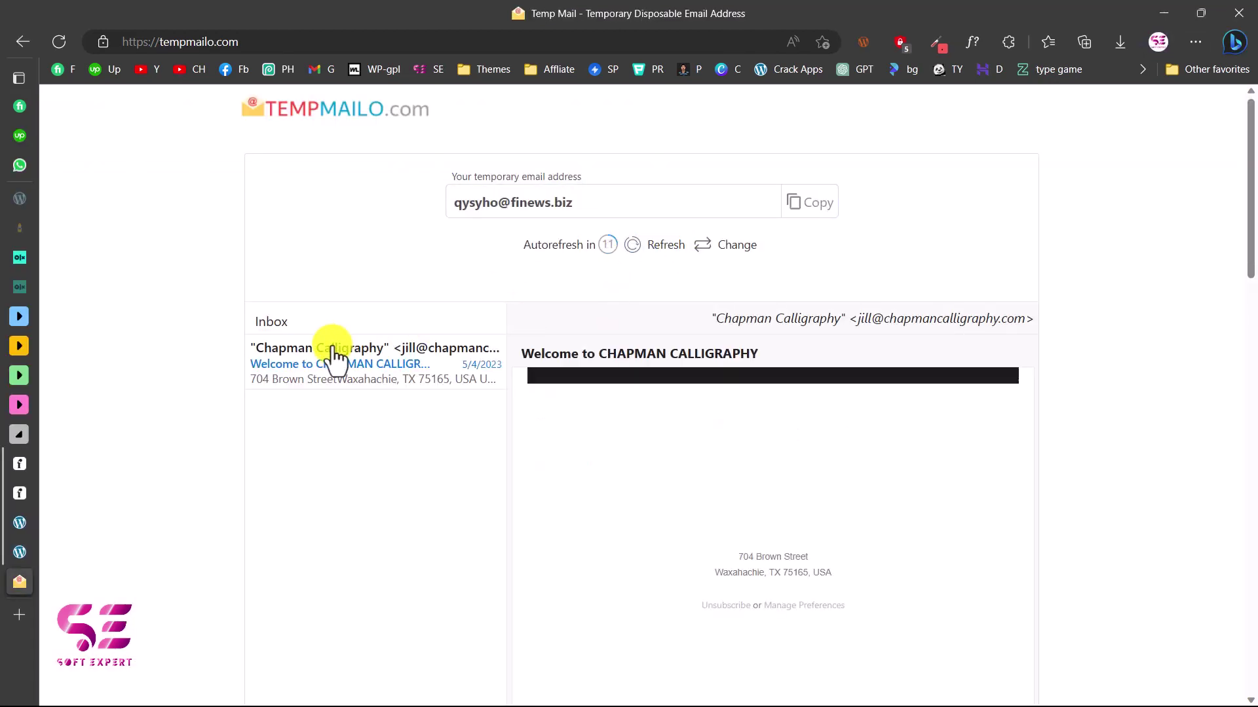
pyautogui.scroll(-10, 684, 459)
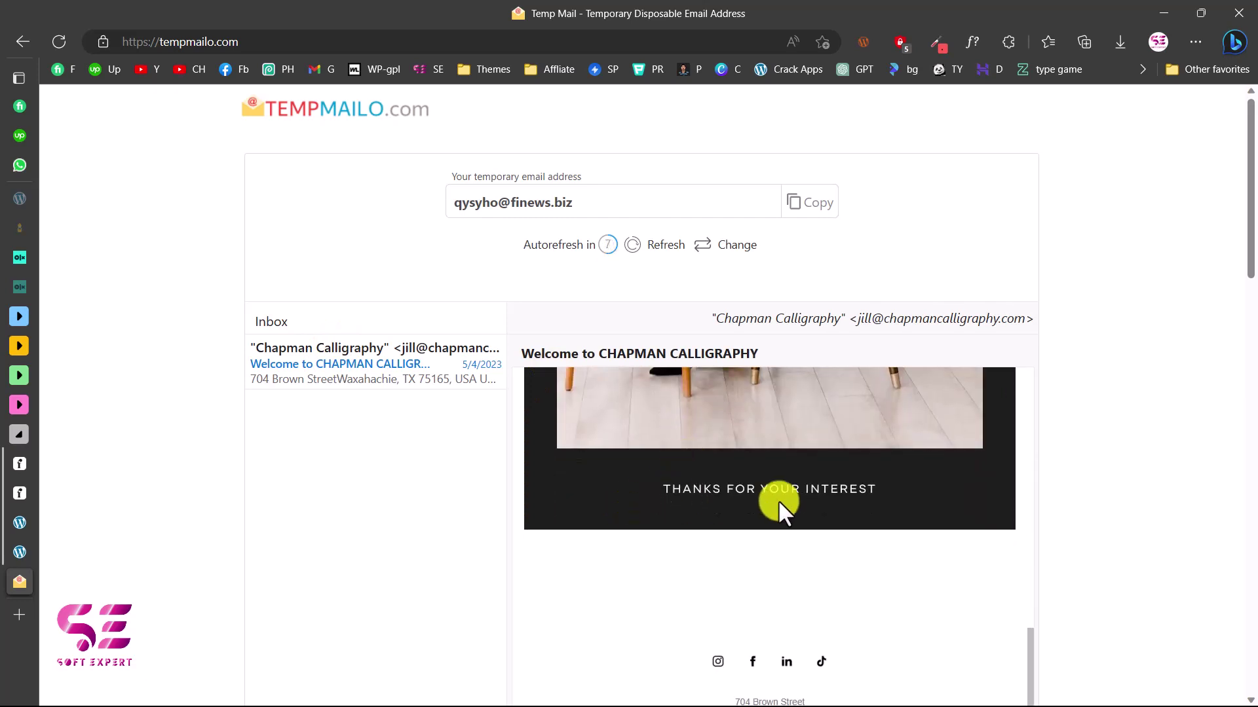
pyautogui.scroll(10, 779, 501)
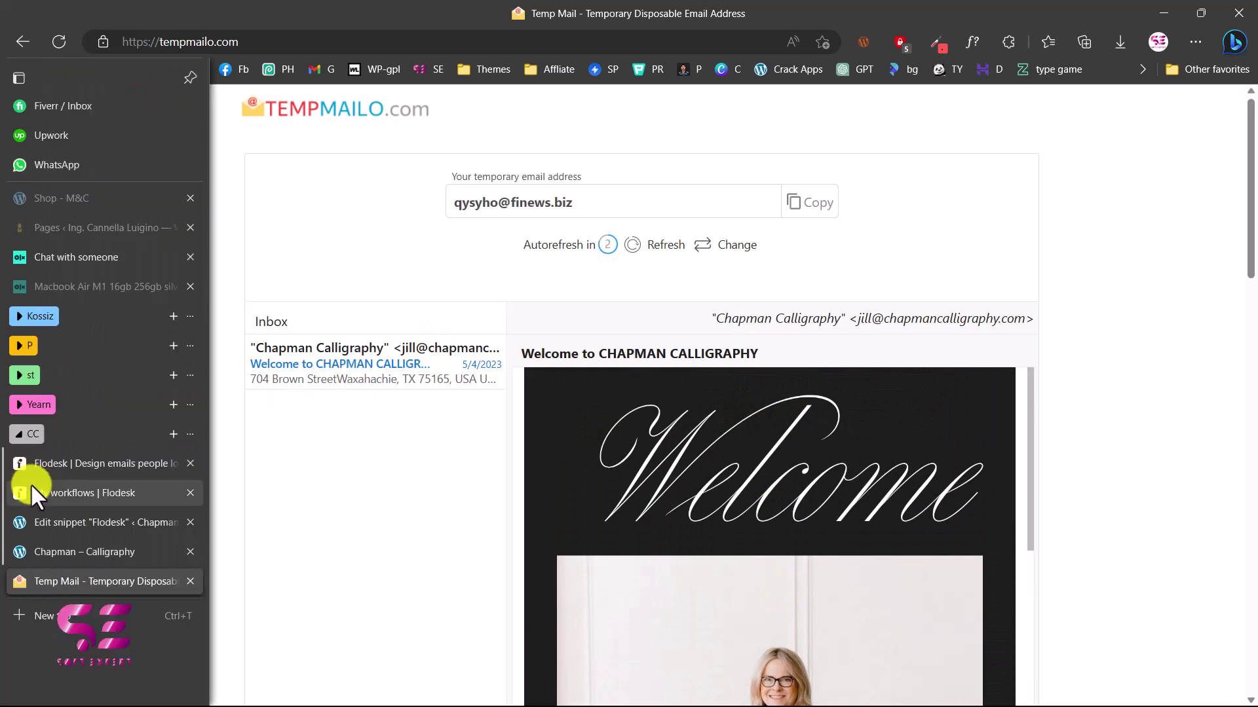
pyautogui.click(30, 486)
# Go back to flodesk.com and scroll through its homepage sections and template grid
pyautogui.hotkey('alt', 'Left')
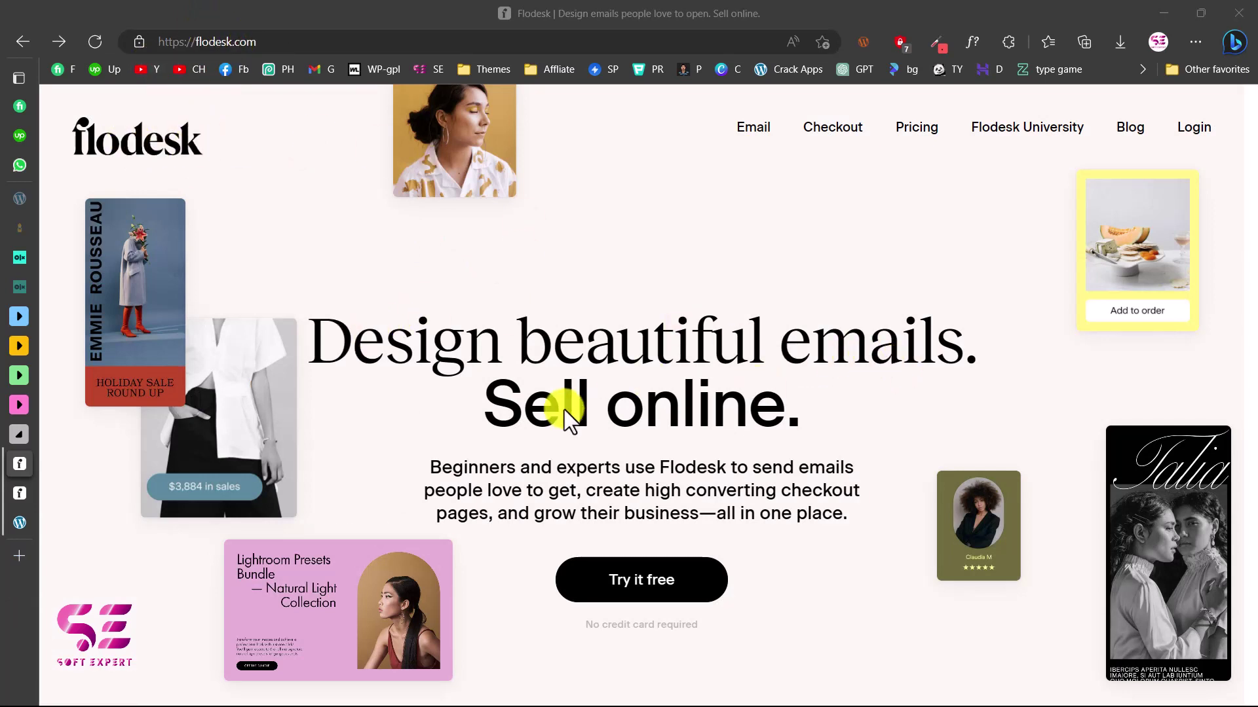
pyautogui.scroll(-10, 816, 393)
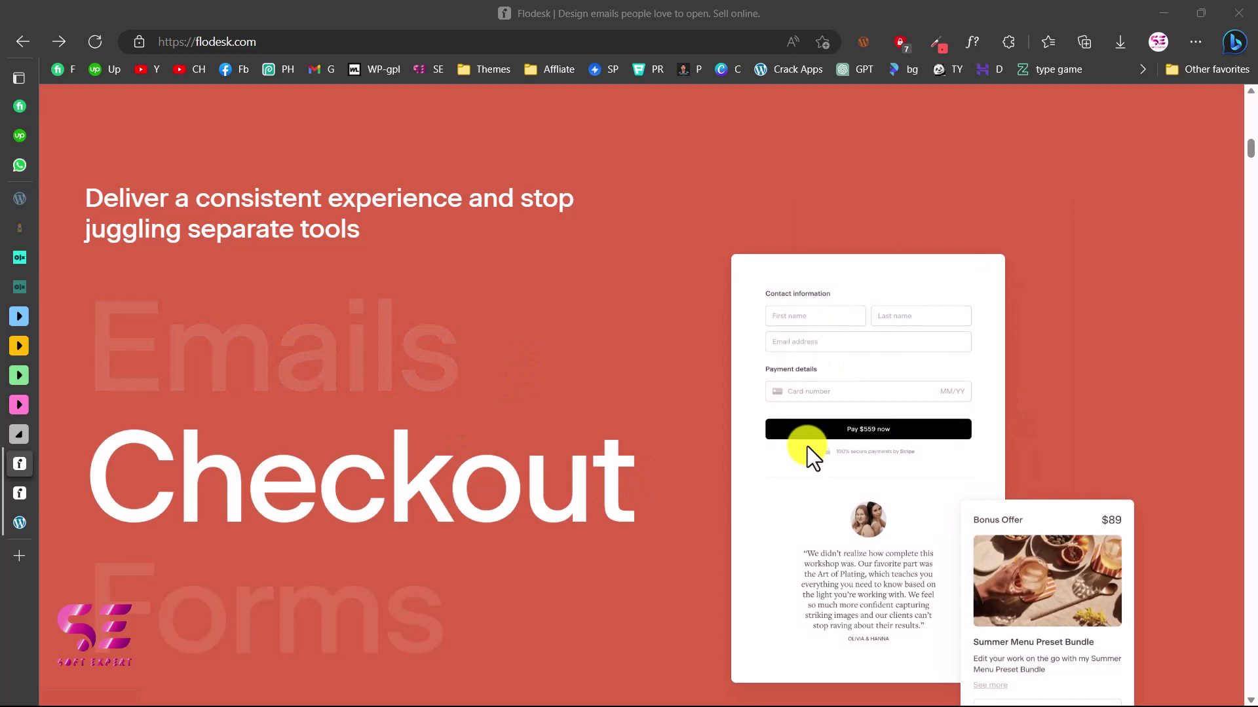
pyautogui.scroll(-1, 807, 447)
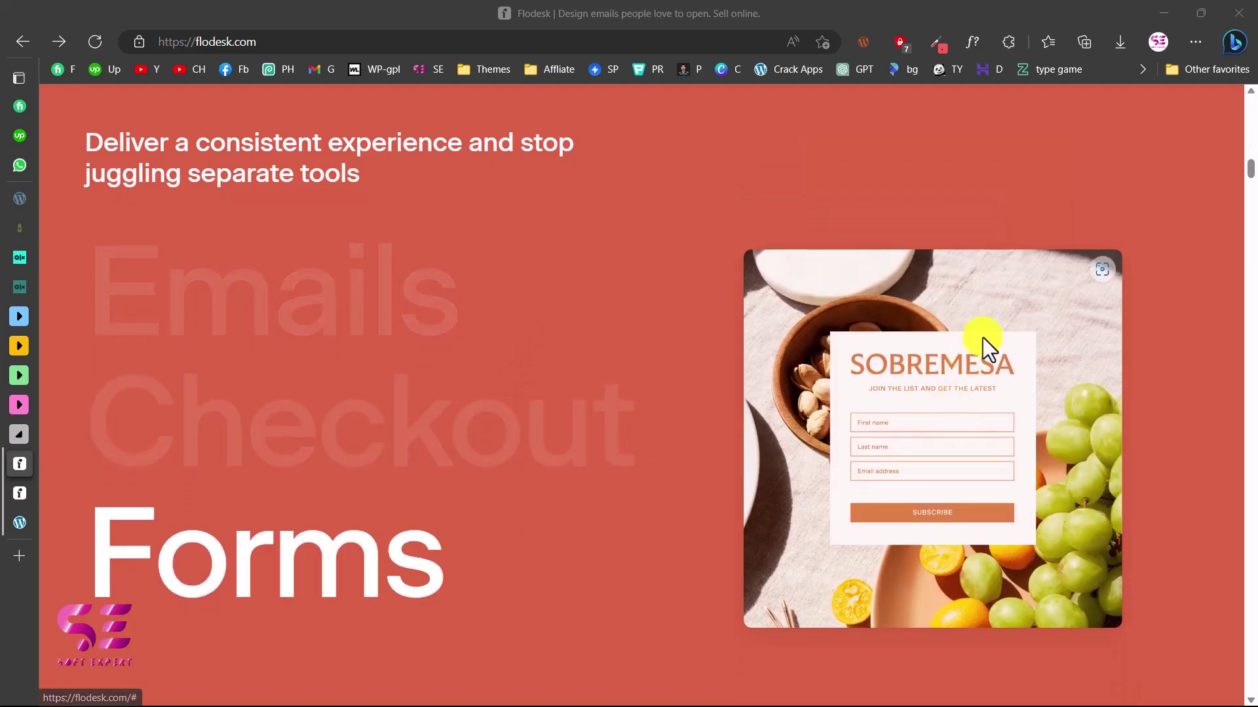
pyautogui.scroll(-15, 800, 534)
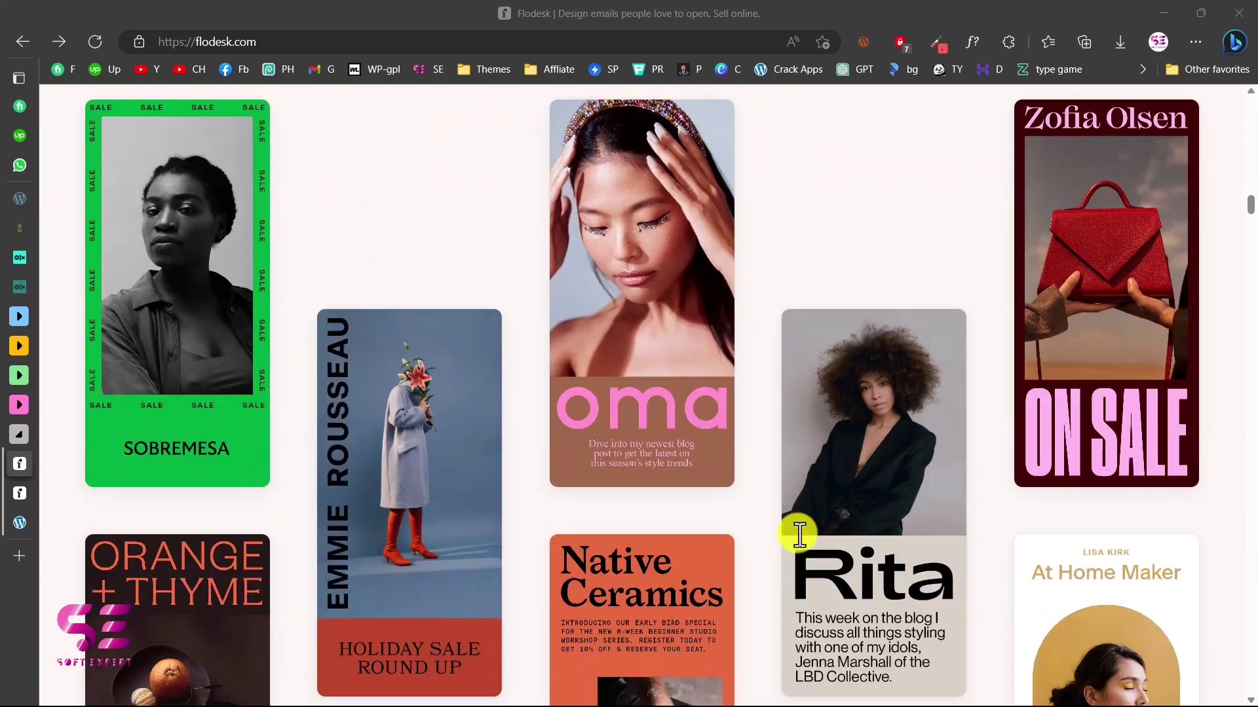
pyautogui.scroll(-3, 801, 529)
pyautogui.scroll(20, 800, 534)
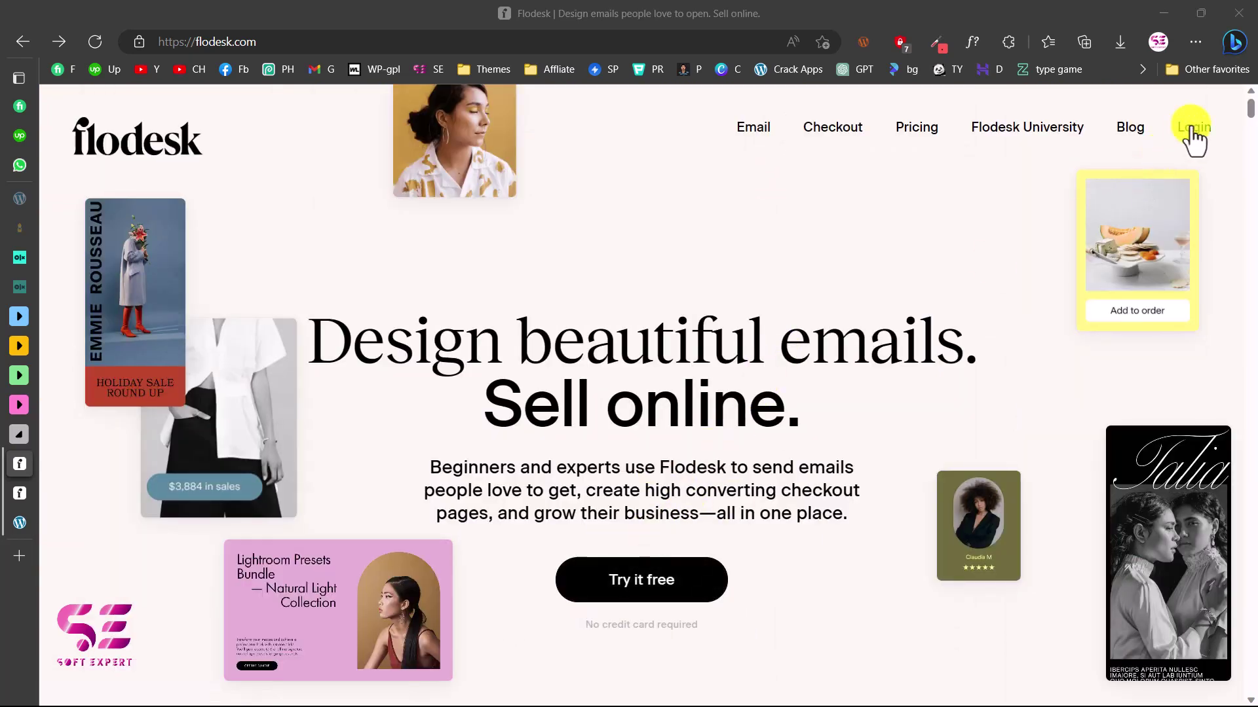
pyautogui.click(24, 488)
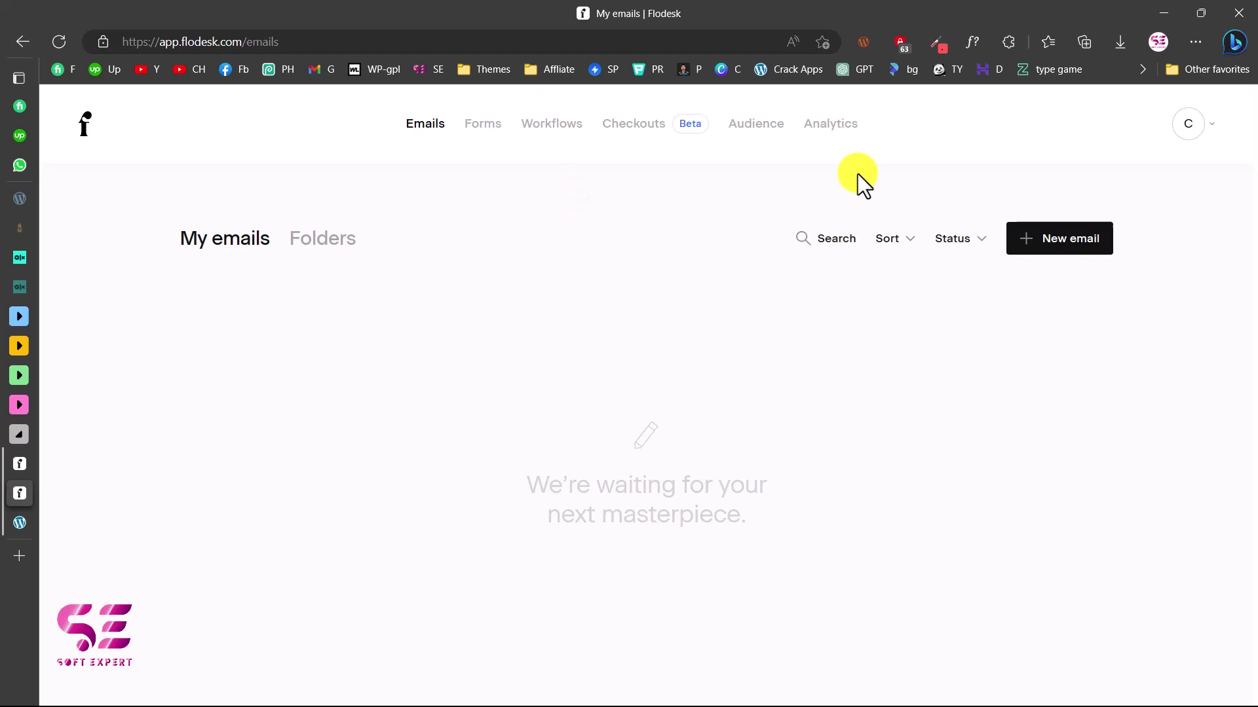
# View the Audience Segments list, showing only All subscribers with 0 subscribers
pyautogui.click(755, 135)
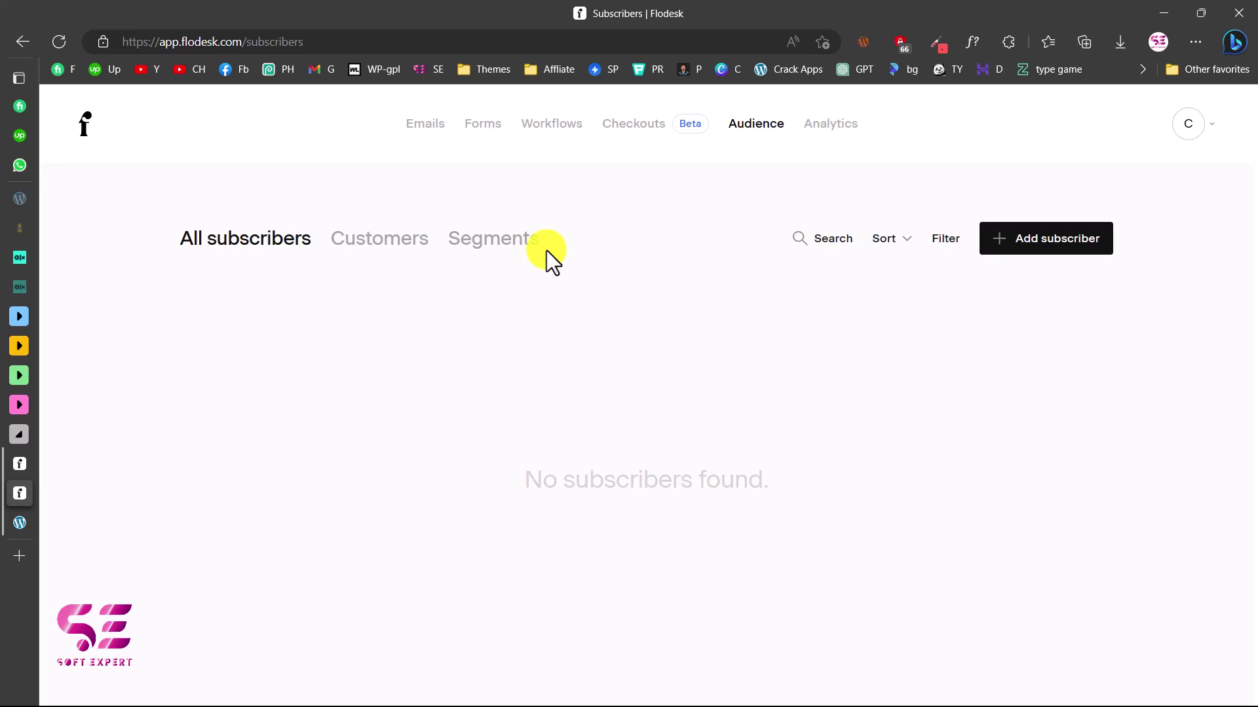
pyautogui.click(508, 258)
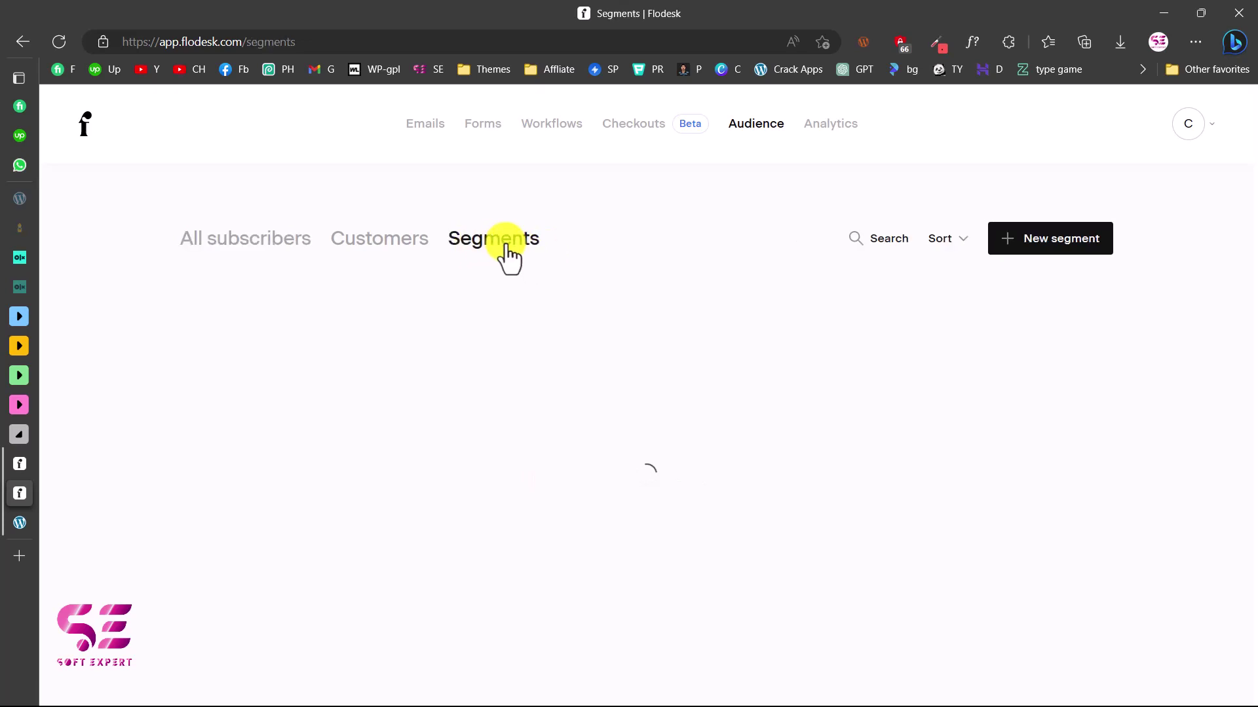
pyautogui.click(1056, 243)
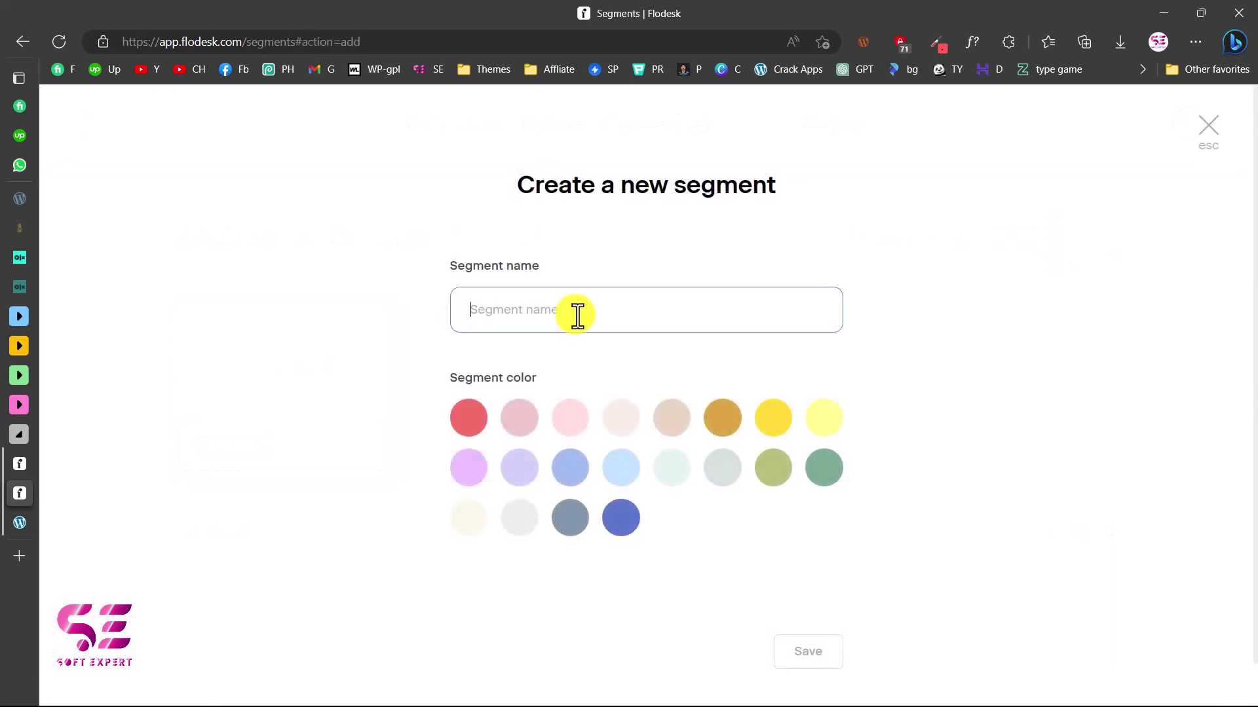
# Save a new beige segment named CHAPMAN CALLIGRAPHY from the clipboard
pyautogui.click(530, 313)
pyautogui.press('super+v')
pyautogui.click(511, 317)
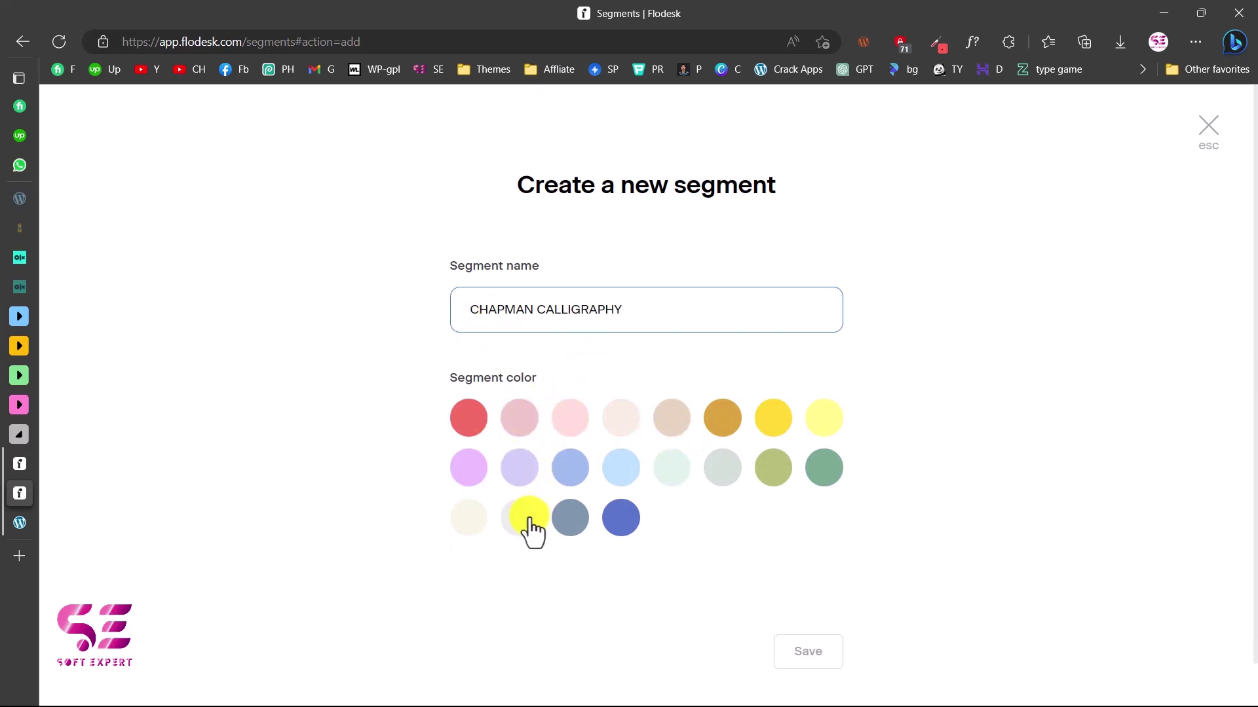
pyautogui.click(809, 653)
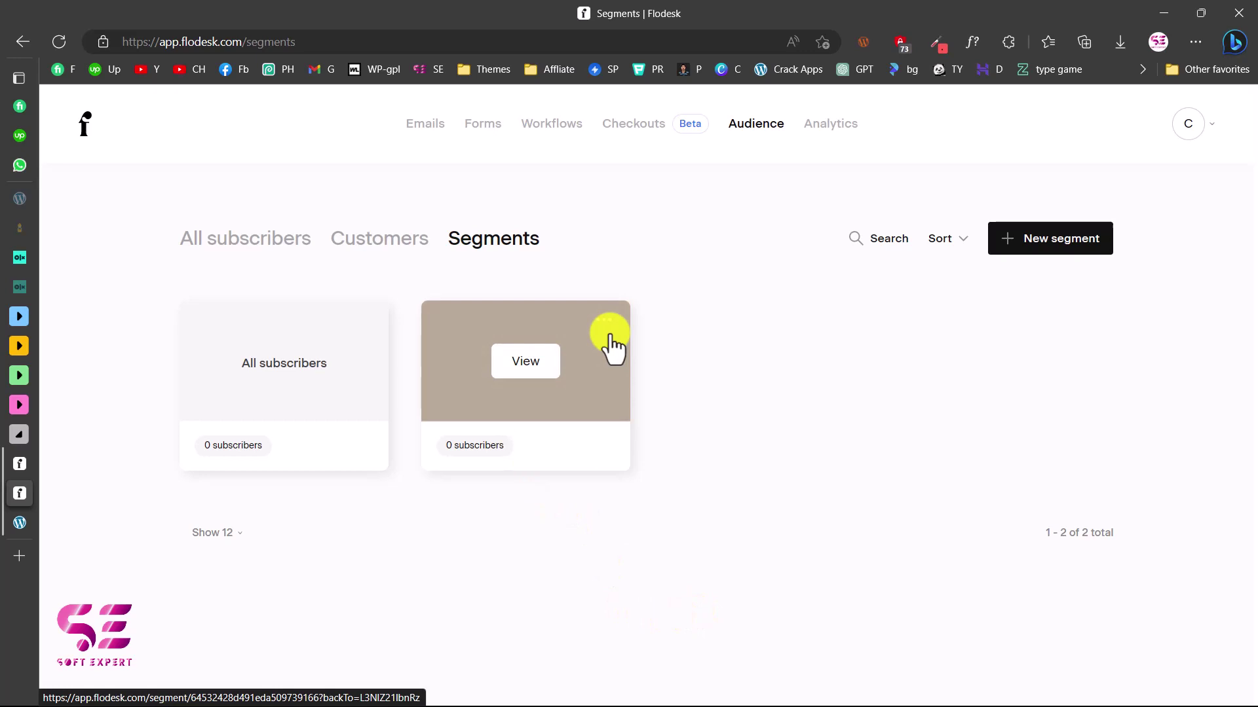
pyautogui.click(562, 134)
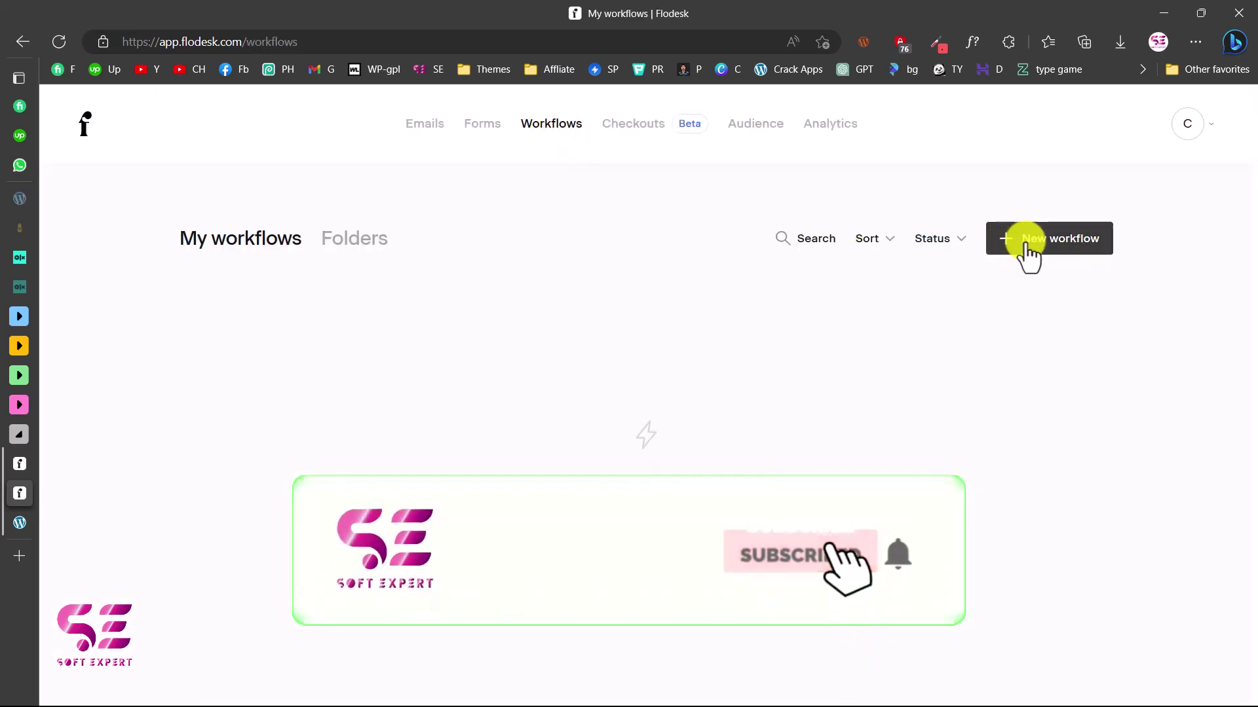
# Start a from-scratch workflow, name it CHAPMAN CALLIGRAPHY, and save it
pyautogui.click(1028, 253)
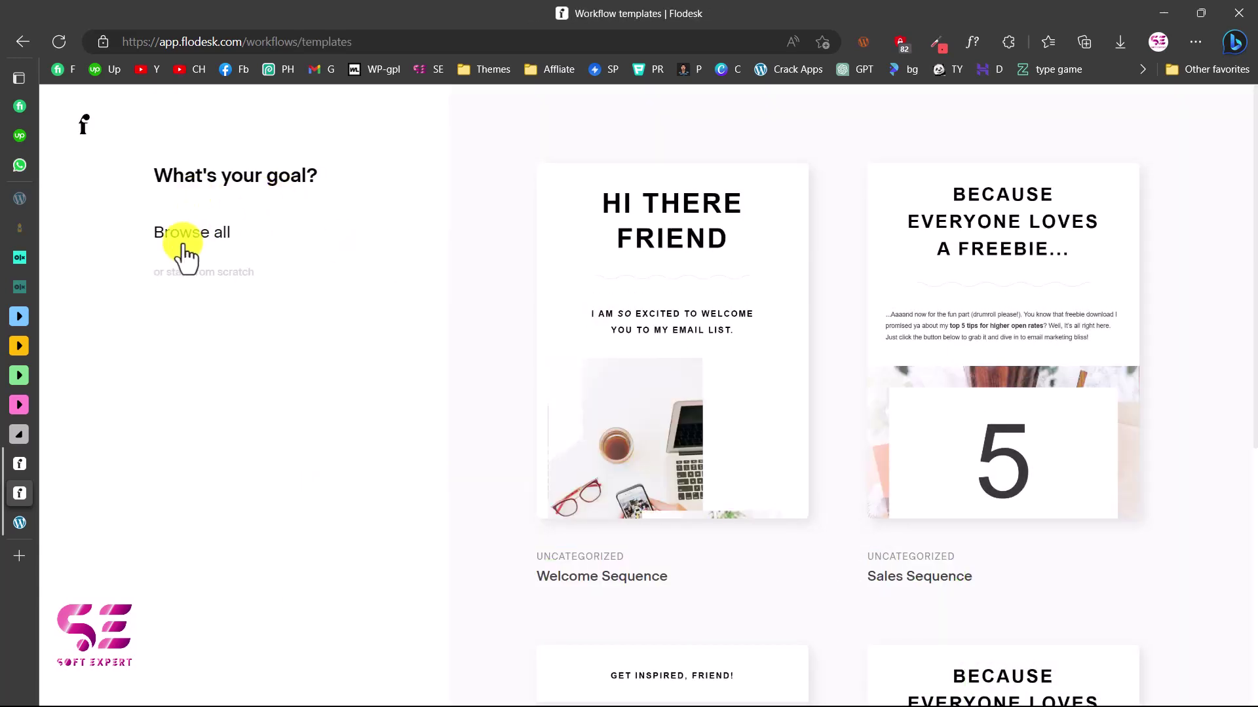
pyautogui.moveTo(665, 281)
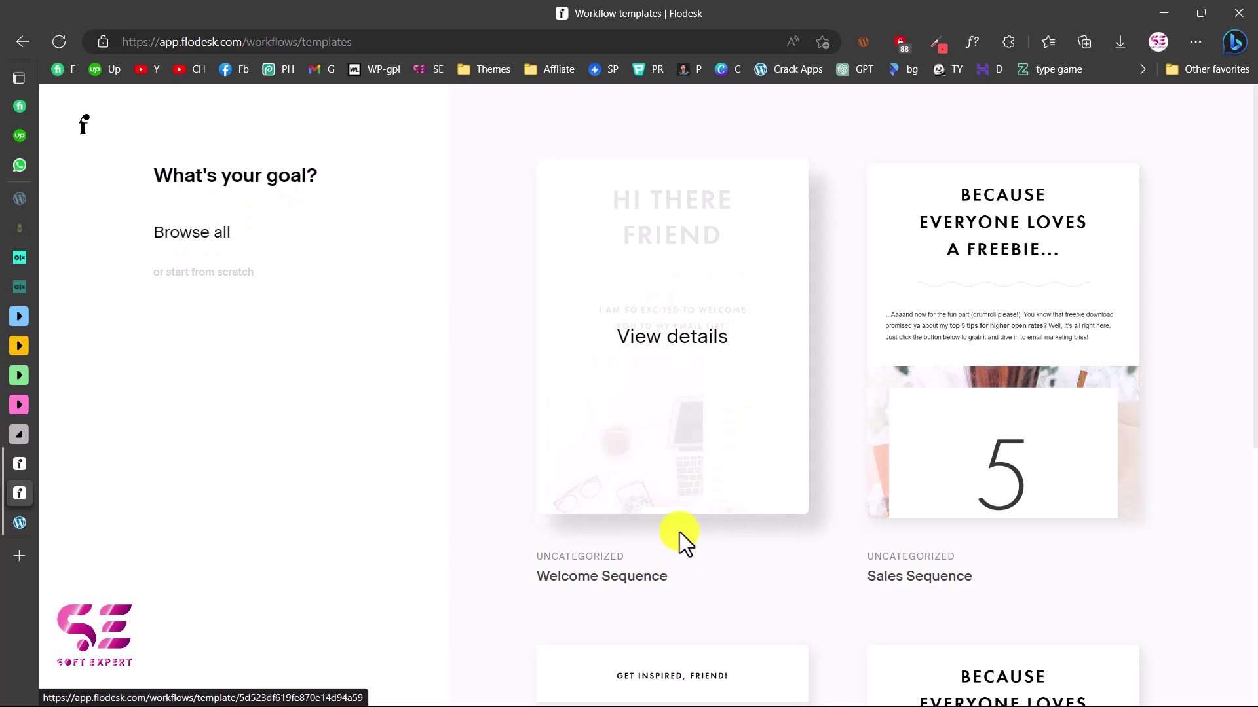
pyautogui.scroll(-3, 698, 511)
pyautogui.scroll(-4, 700, 514)
pyautogui.scroll(8, 700, 515)
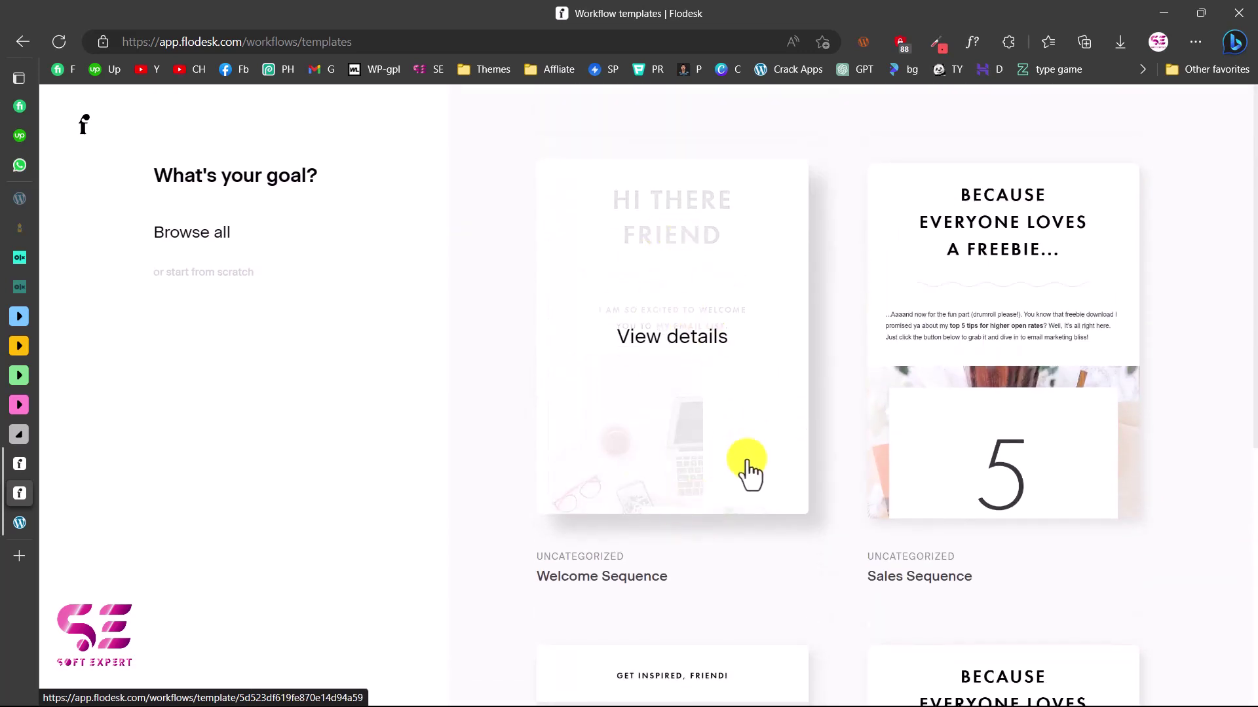
pyautogui.click(216, 273)
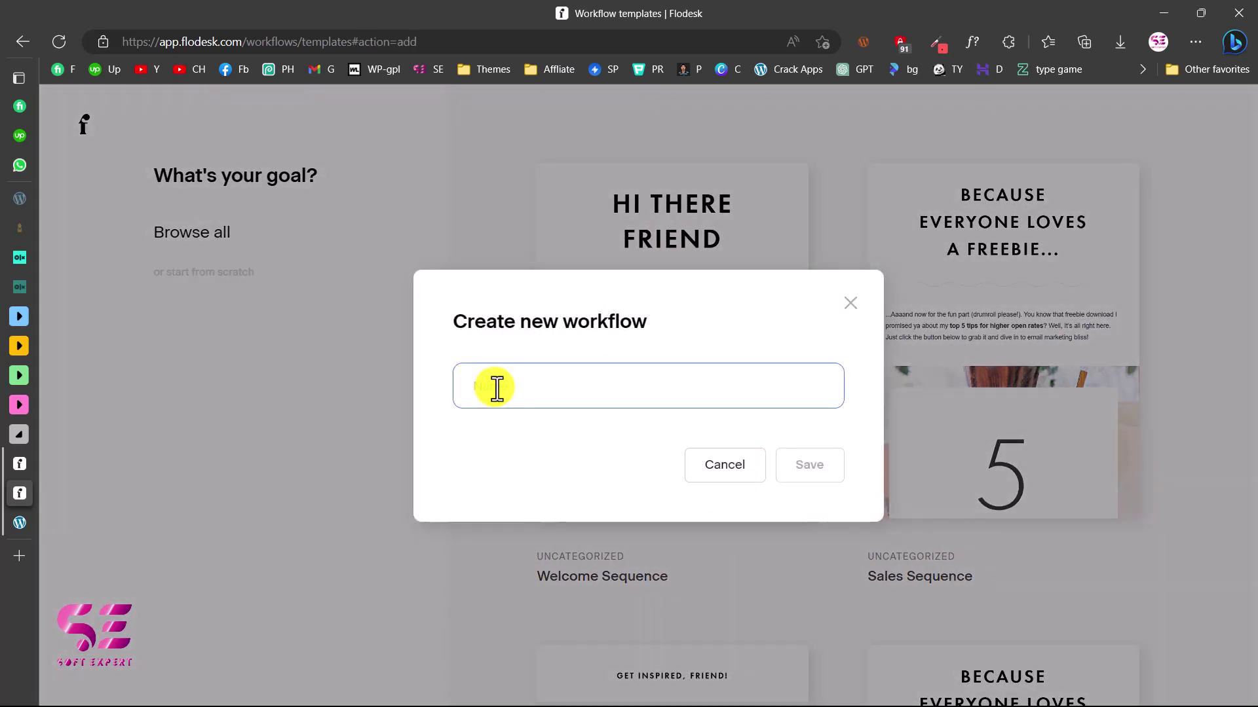
pyautogui.write('CHAPMAN CALLIGRAPHY')
pyautogui.click(812, 473)
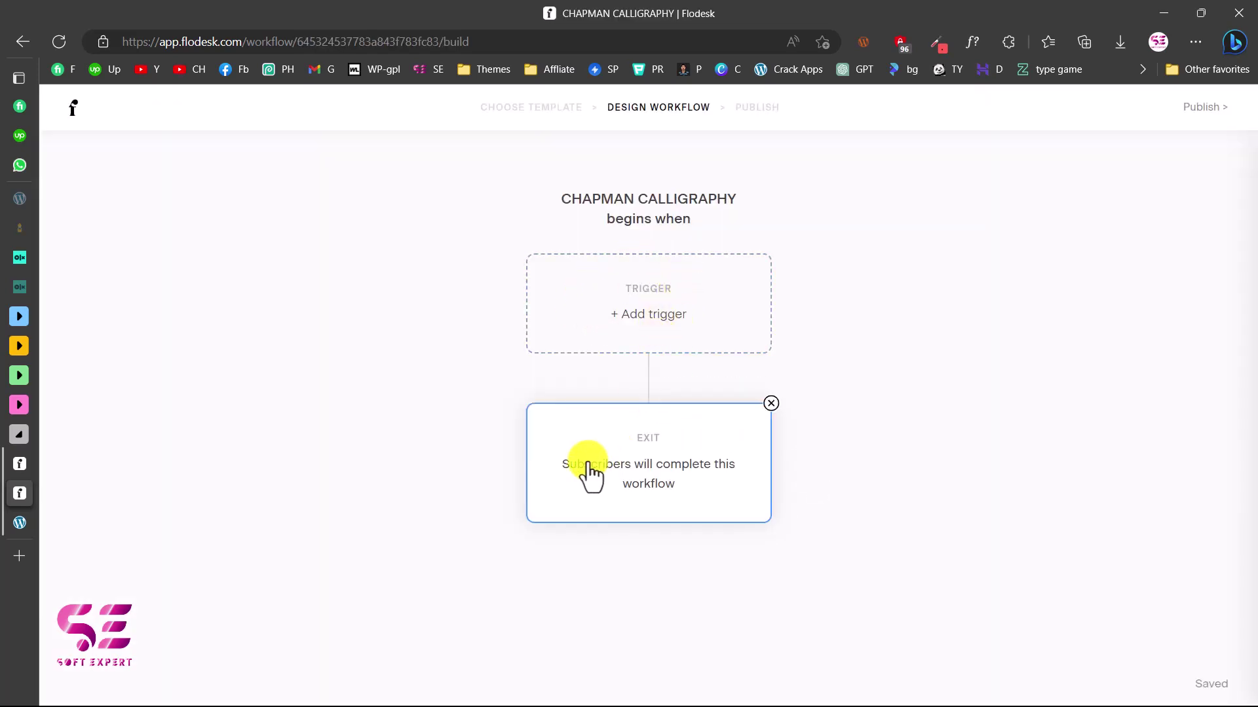
# Trigger the workflow on subscribers joining the CHAPMAN CALLIGRAPHY segment and insert a step after it
pyautogui.click(650, 316)
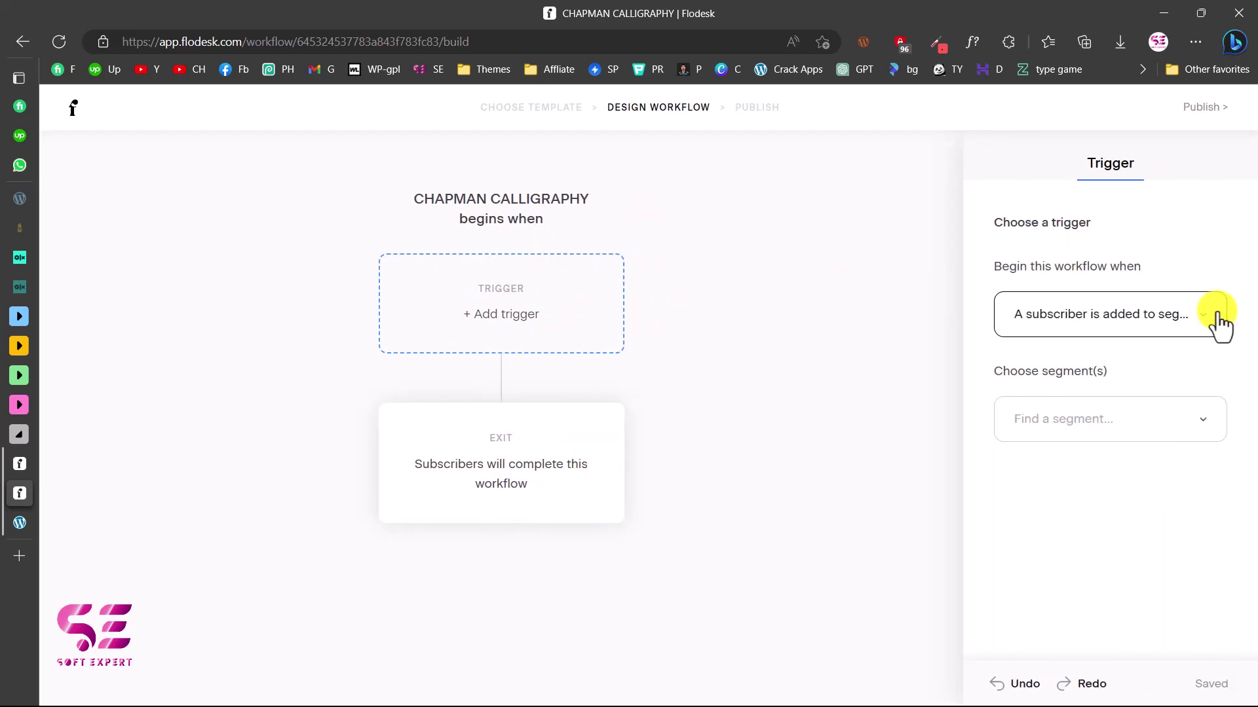
pyautogui.click(1219, 320)
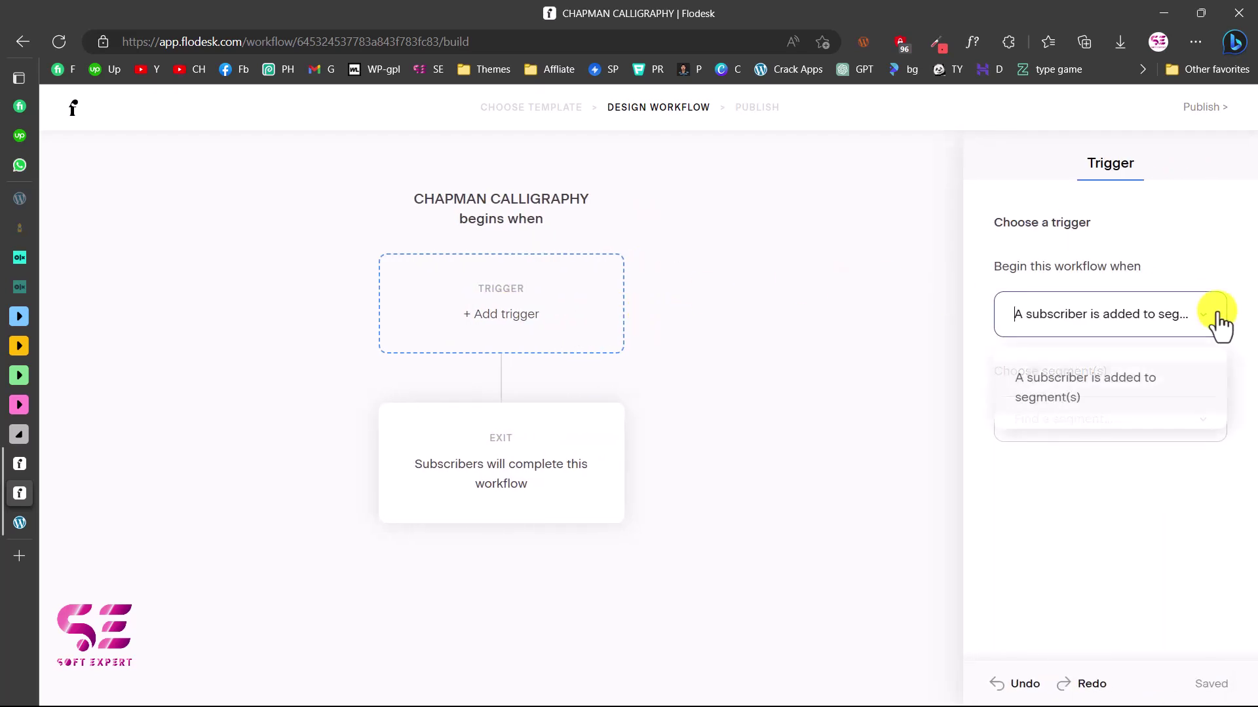
pyautogui.click(1122, 393)
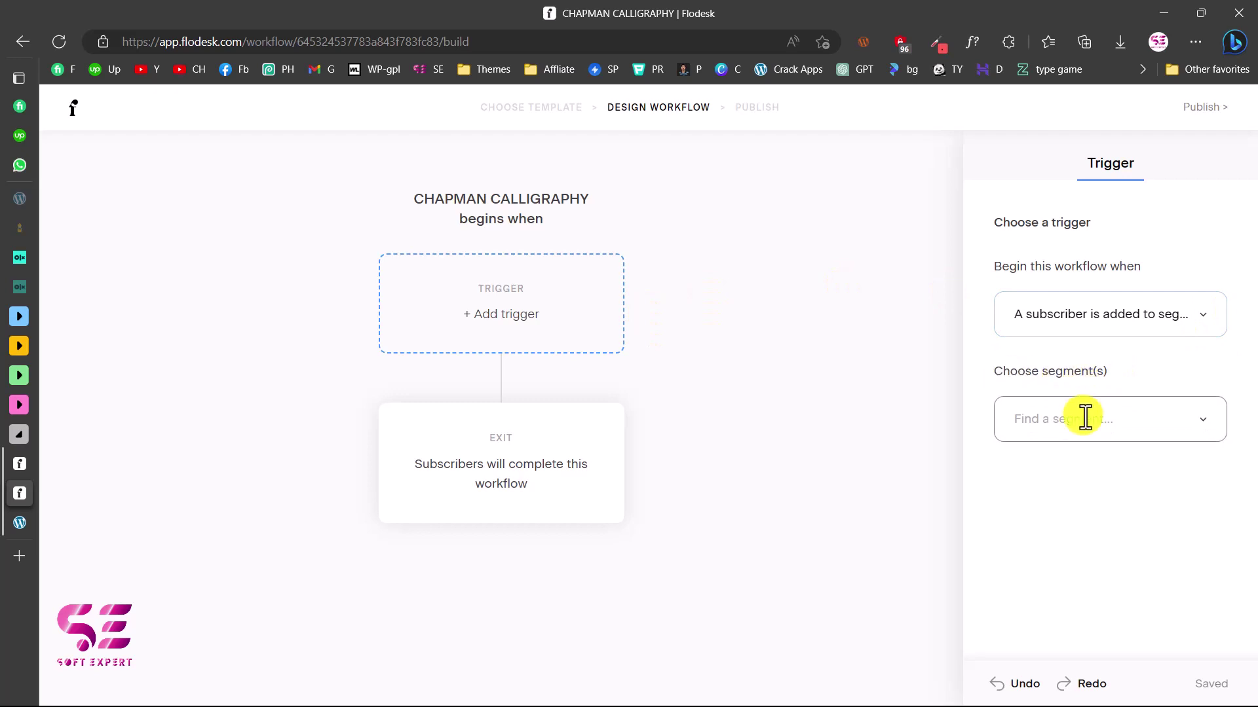
pyautogui.click(1069, 486)
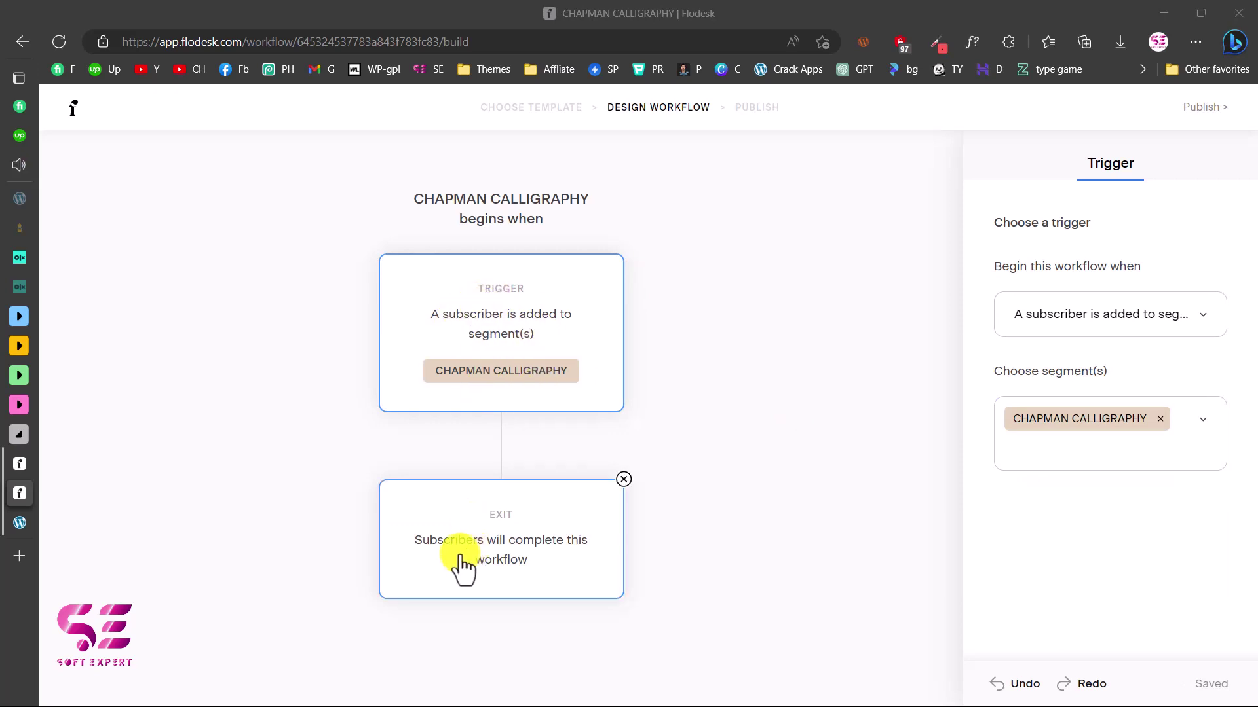
pyautogui.click(501, 448)
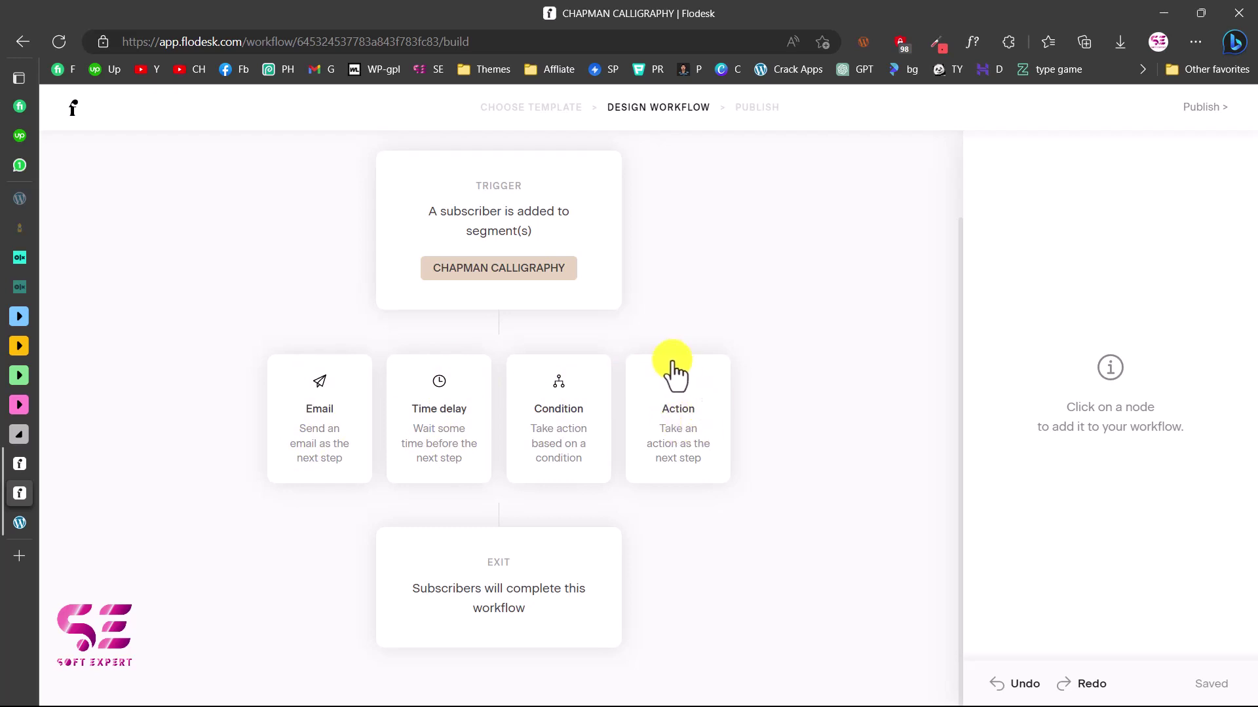
# Add an Email step after the trigger and browse the new-email template gallery
pyautogui.click(328, 417)
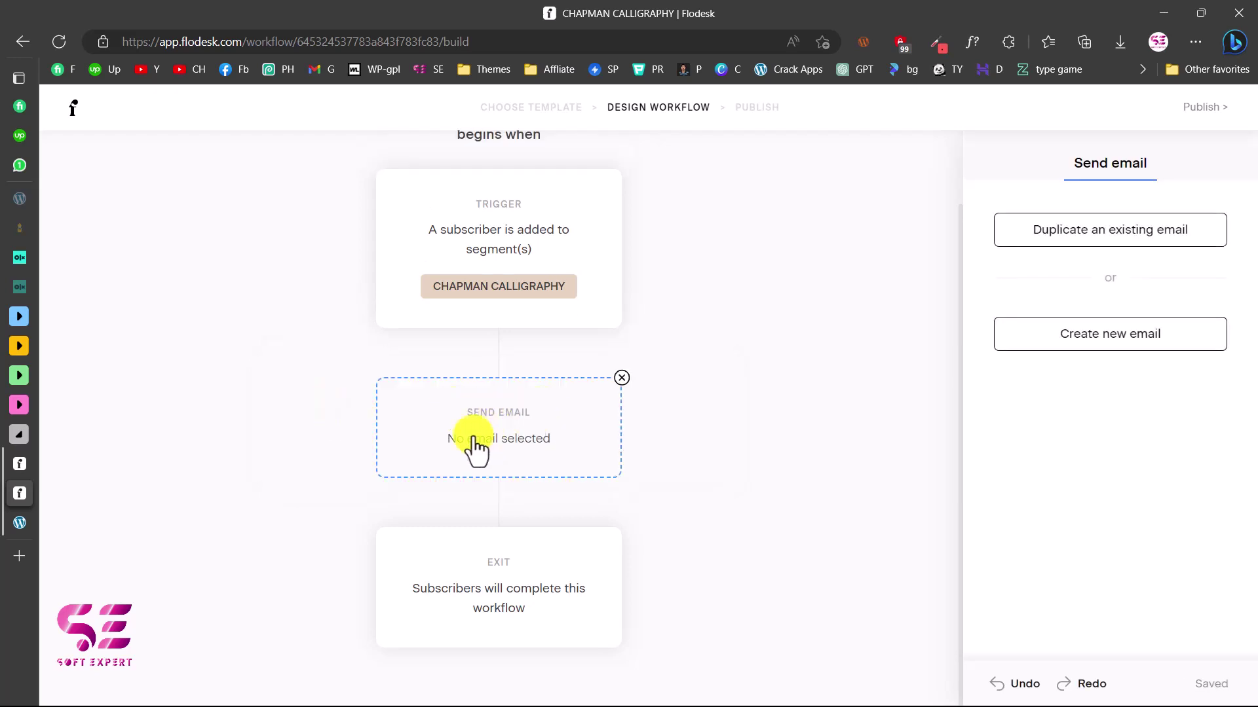
pyautogui.click(1072, 342)
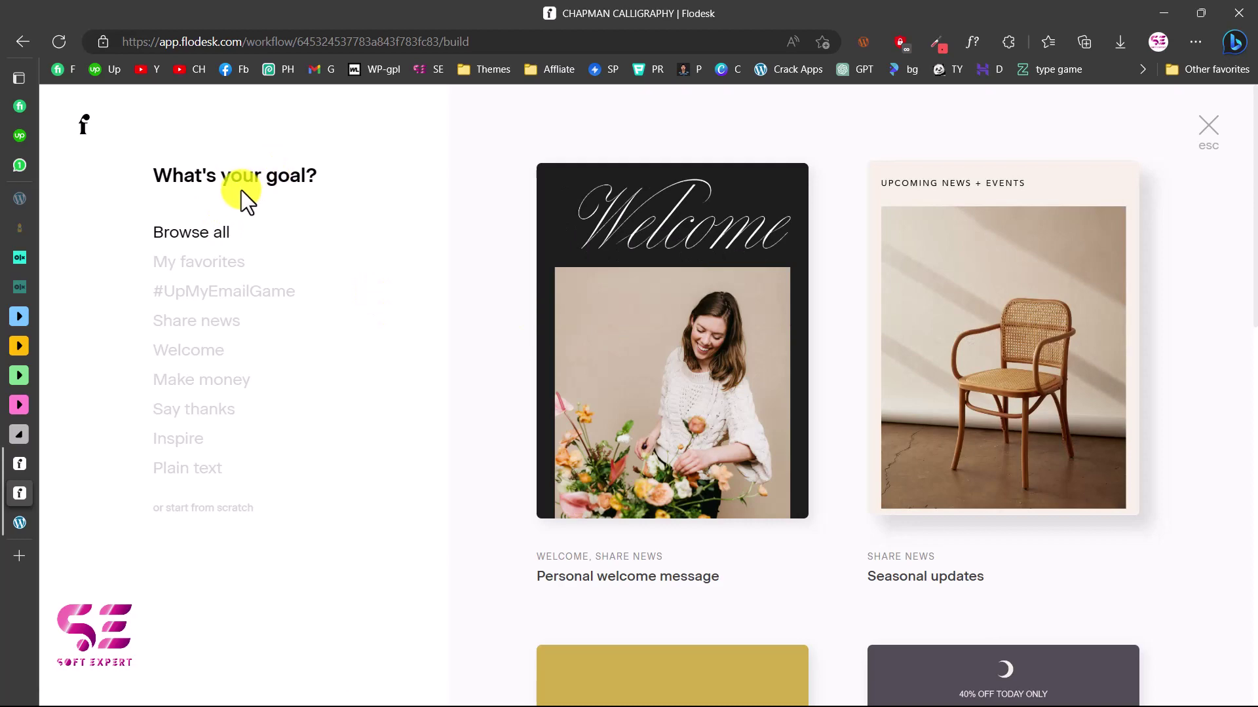
pyautogui.scroll(-5, 1033, 371)
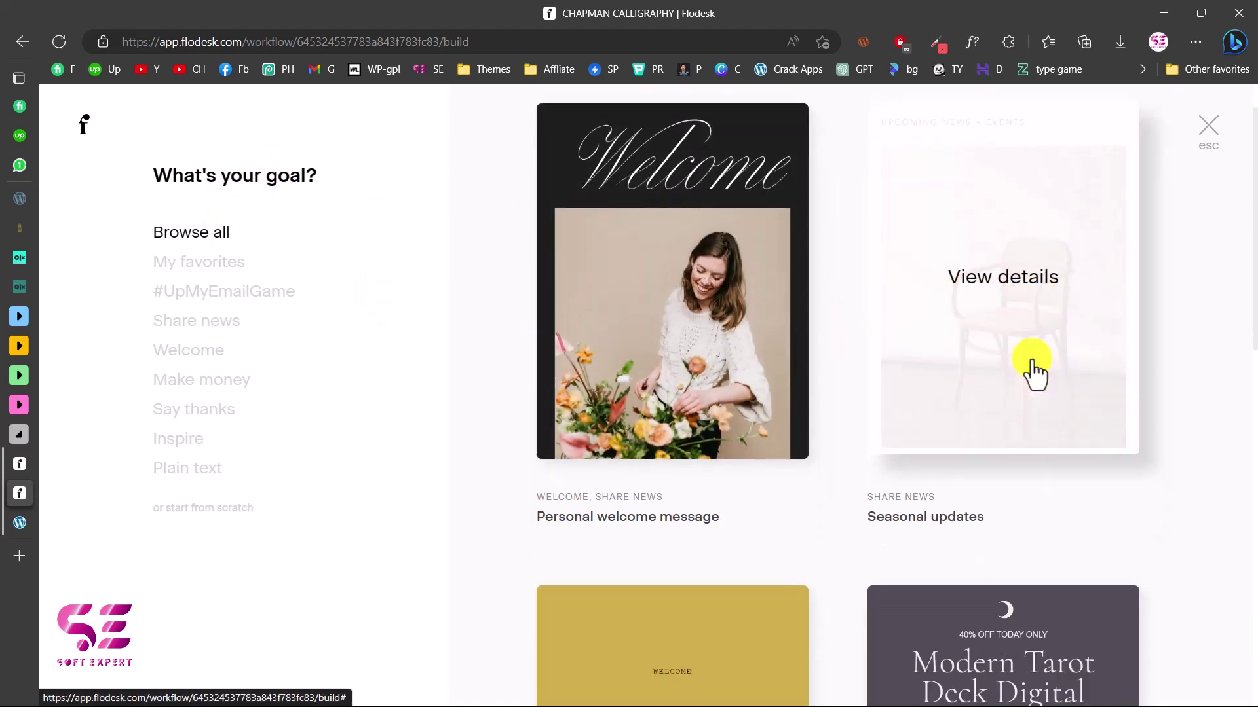
pyautogui.scroll(5, 780, 587)
pyautogui.scroll(-11, 781, 587)
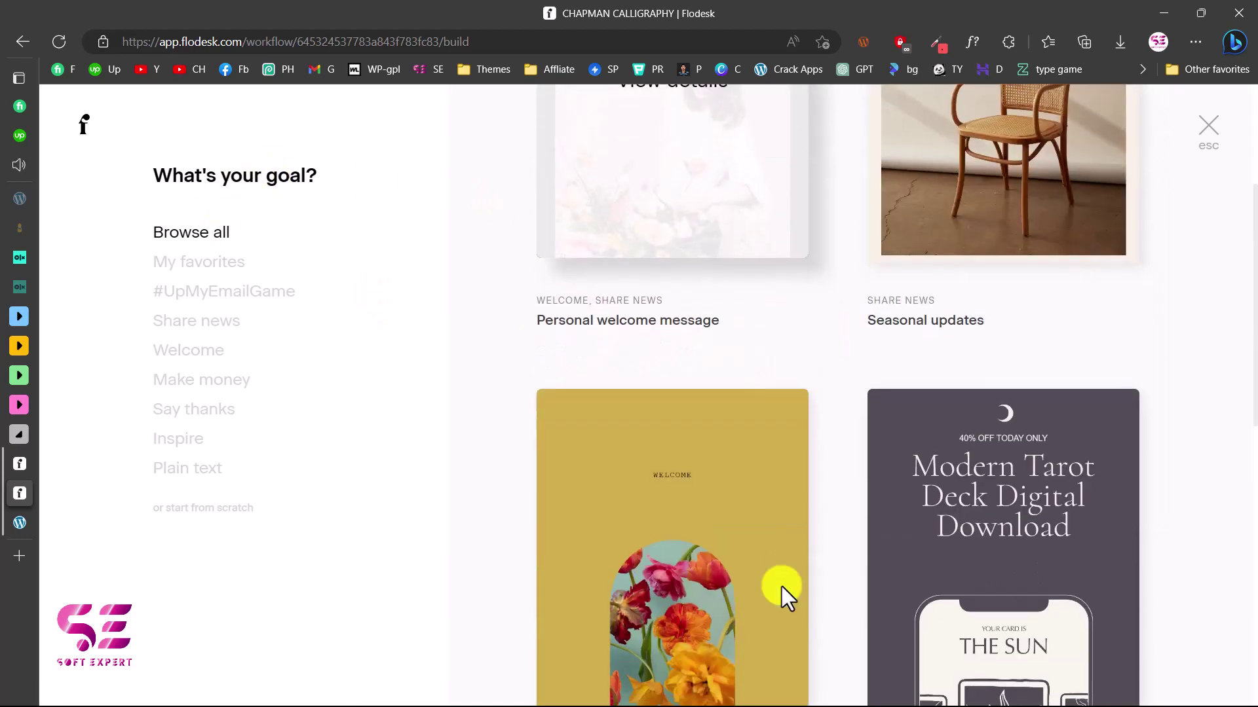
pyautogui.scroll(-3, 781, 586)
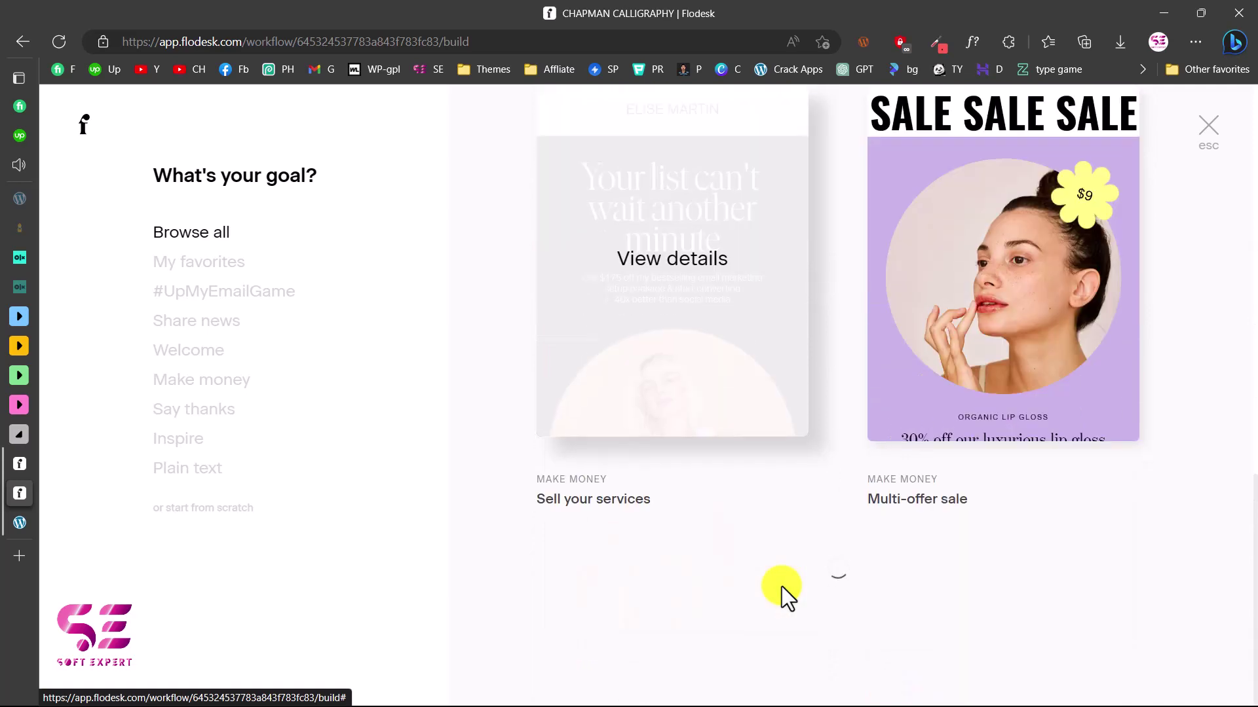
pyautogui.scroll(12, 781, 587)
pyautogui.scroll(2, 781, 587)
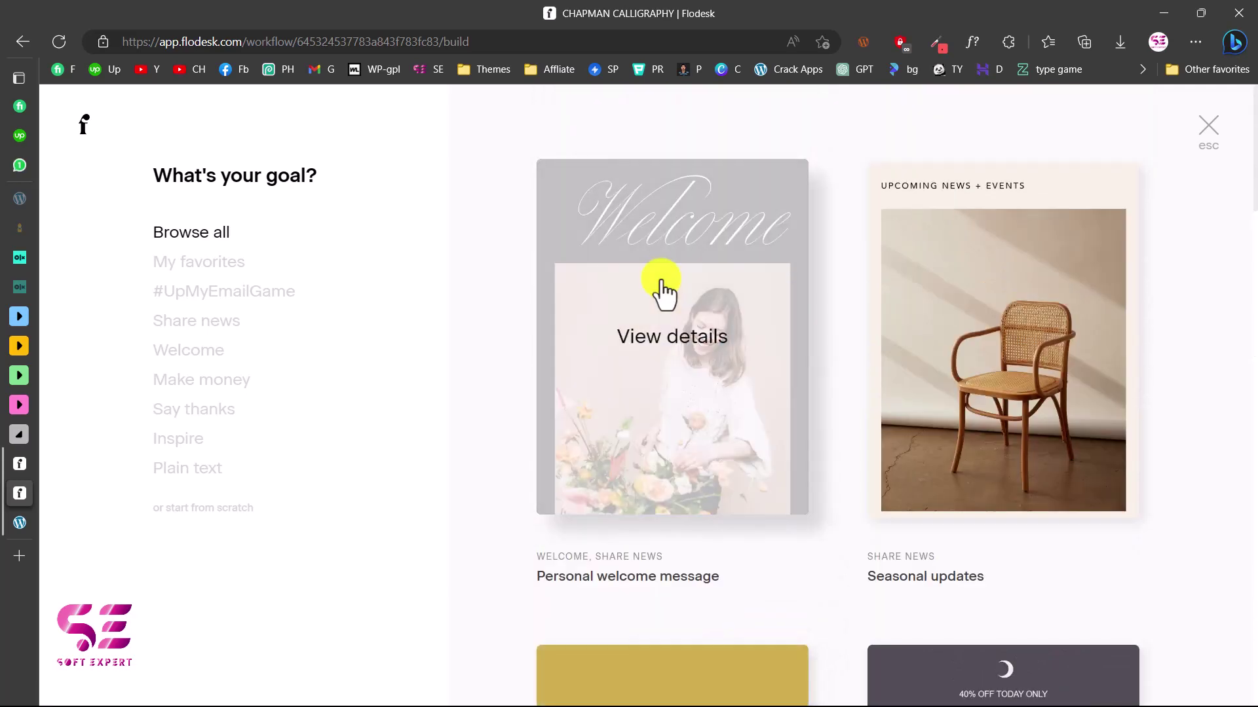
# Preview the Personal welcome message template and look over its content
pyautogui.click(650, 345)
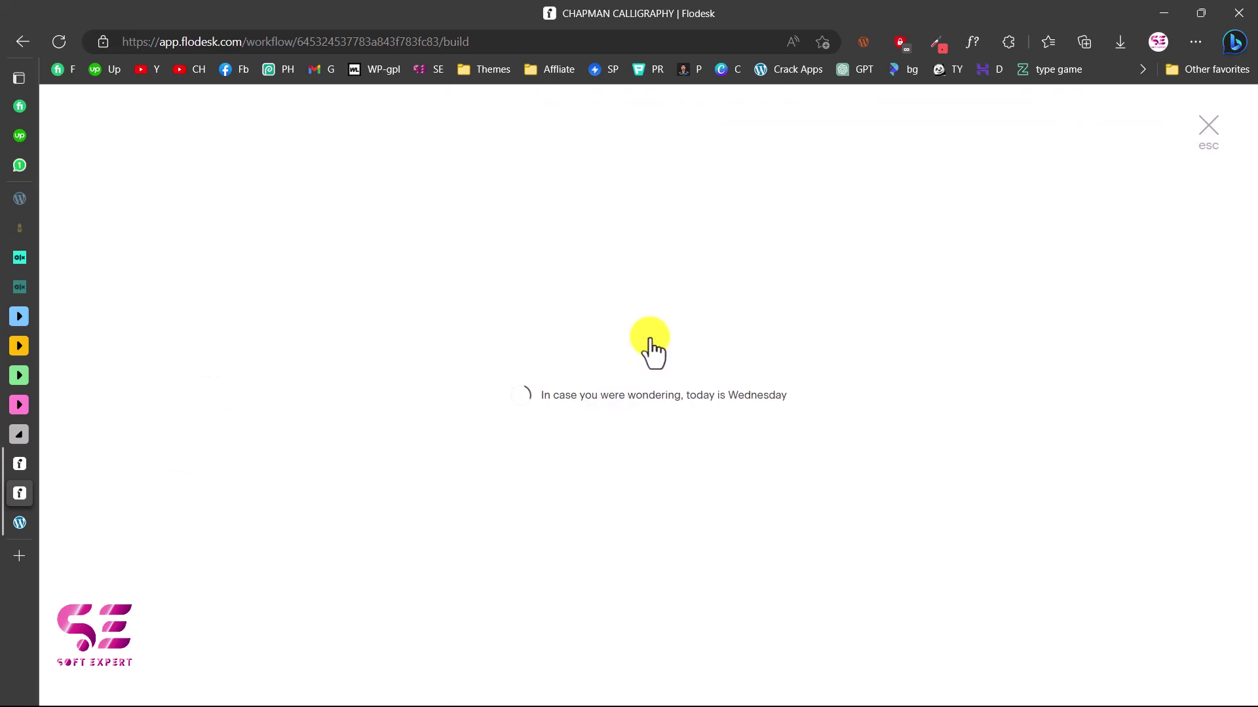
pyautogui.scroll(-3, 550, 408)
pyautogui.scroll(3, 551, 410)
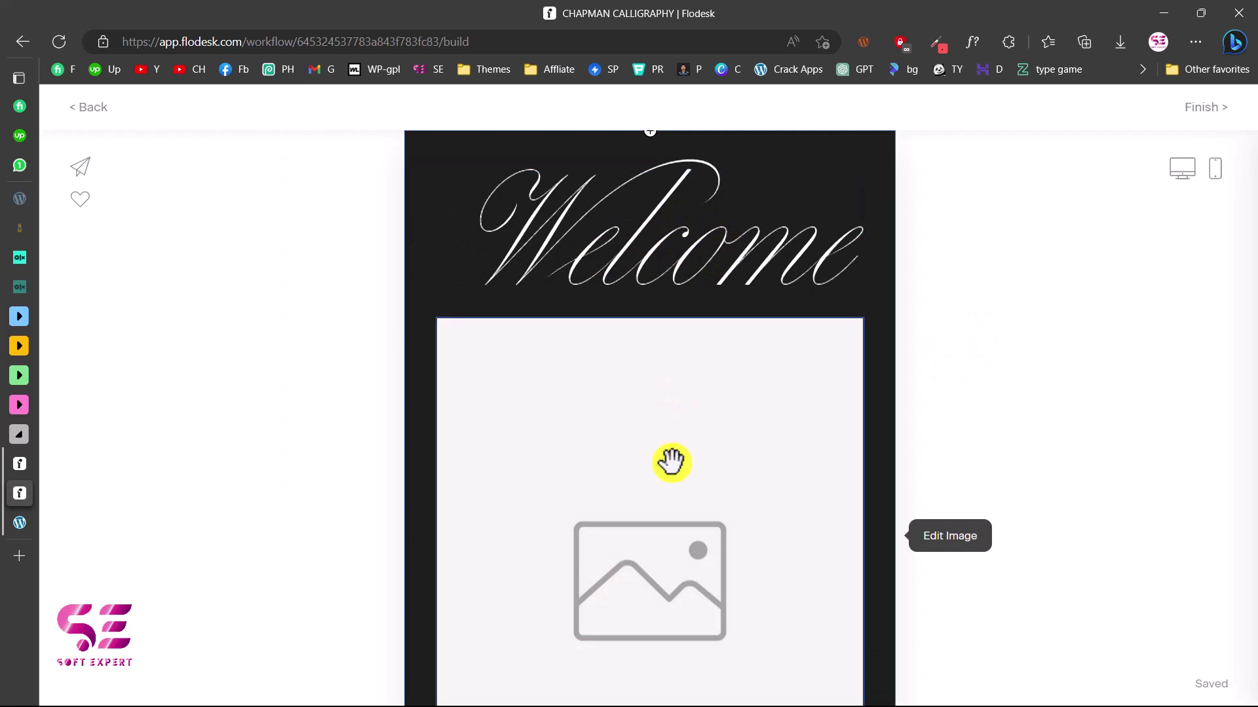
pyautogui.scroll(-6, 747, 399)
pyautogui.scroll(-1, 747, 401)
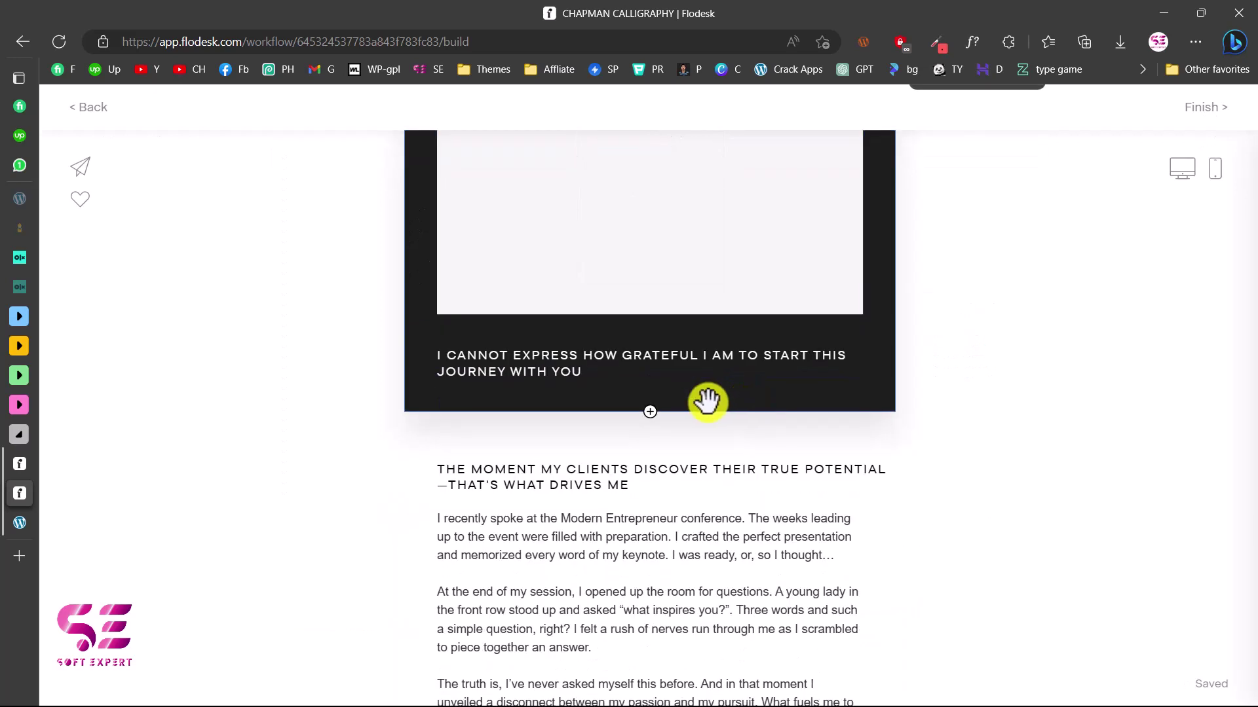
pyautogui.scroll(7, 596, 358)
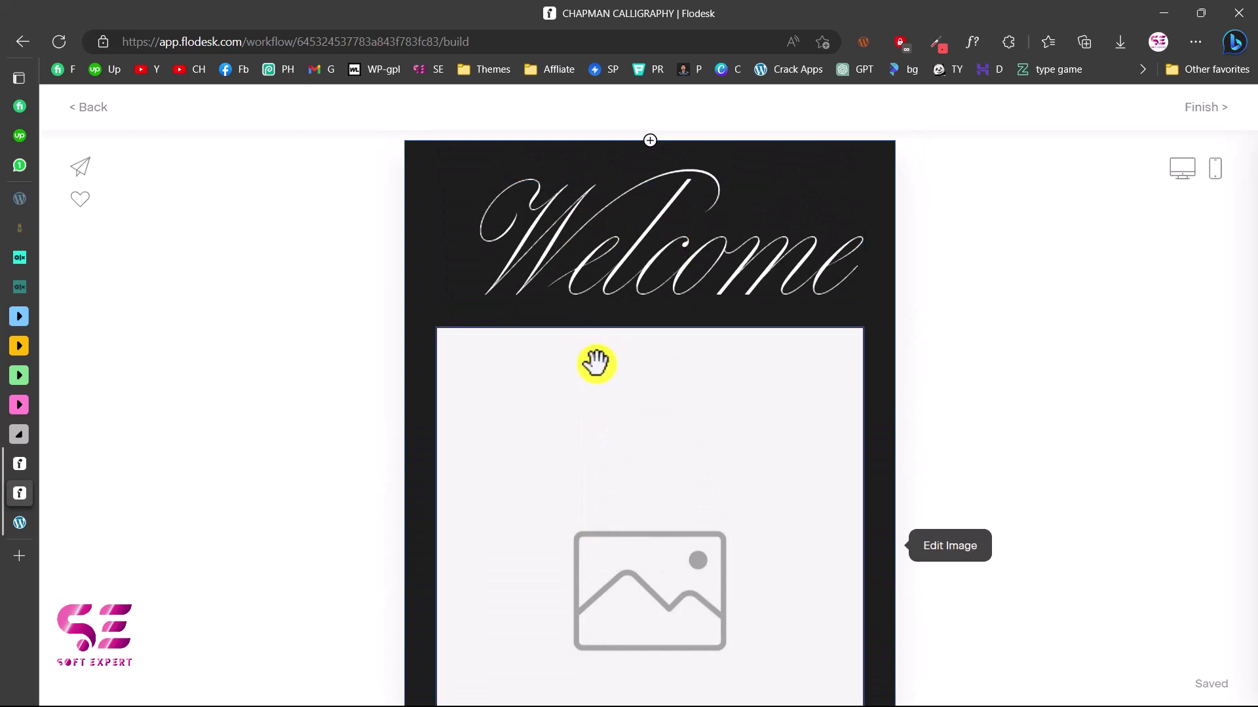
# Upload a photo of a woman seated at a desk into the image under Welcome
pyautogui.click(592, 371)
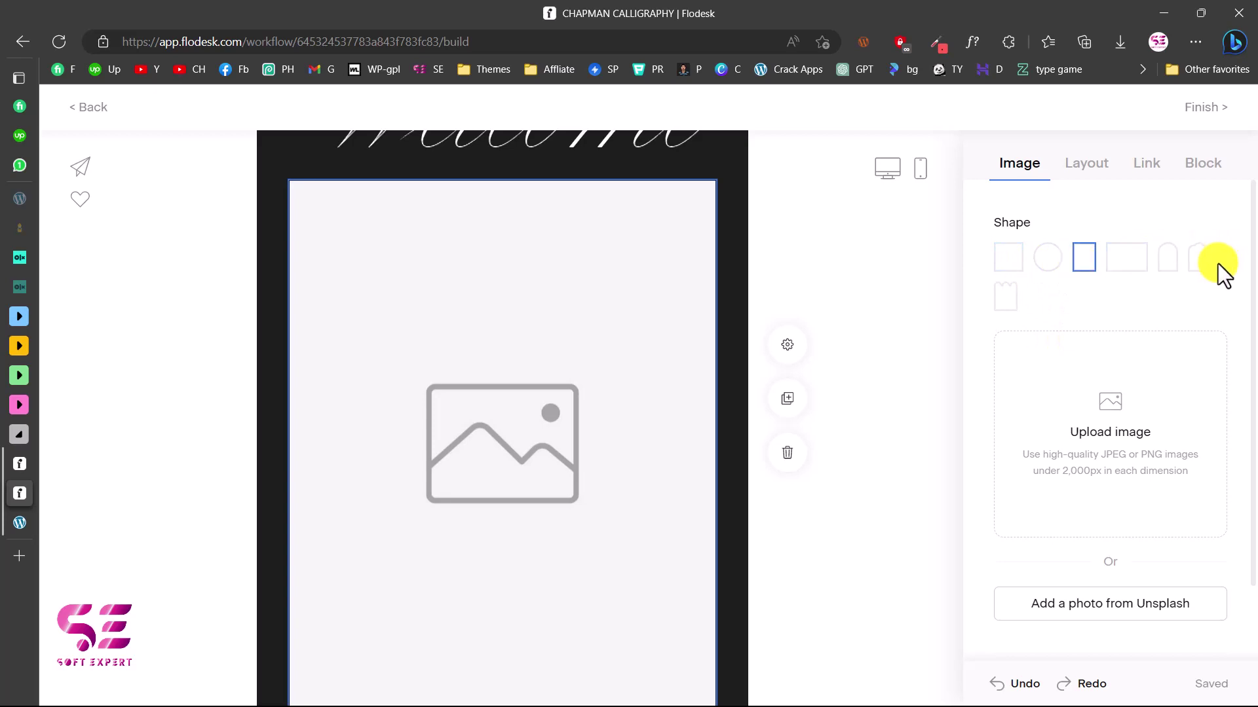
pyautogui.scroll(-1, 1127, 393)
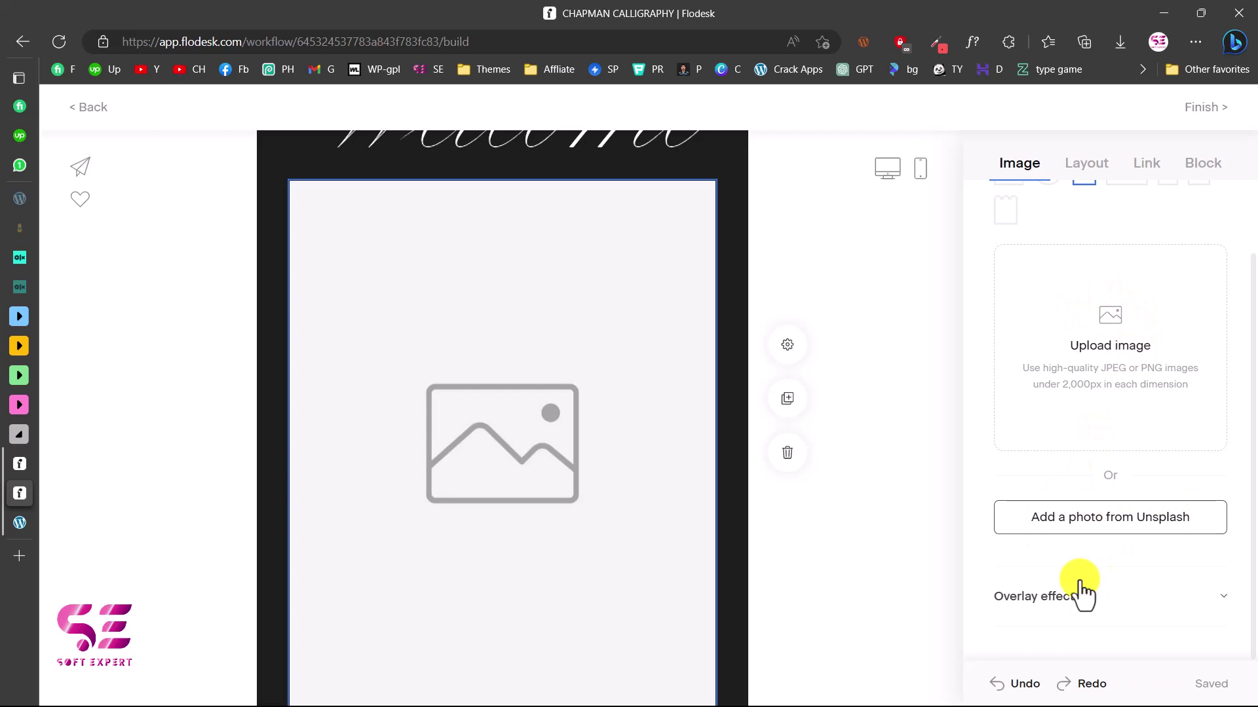
pyautogui.scroll(1, 1074, 393)
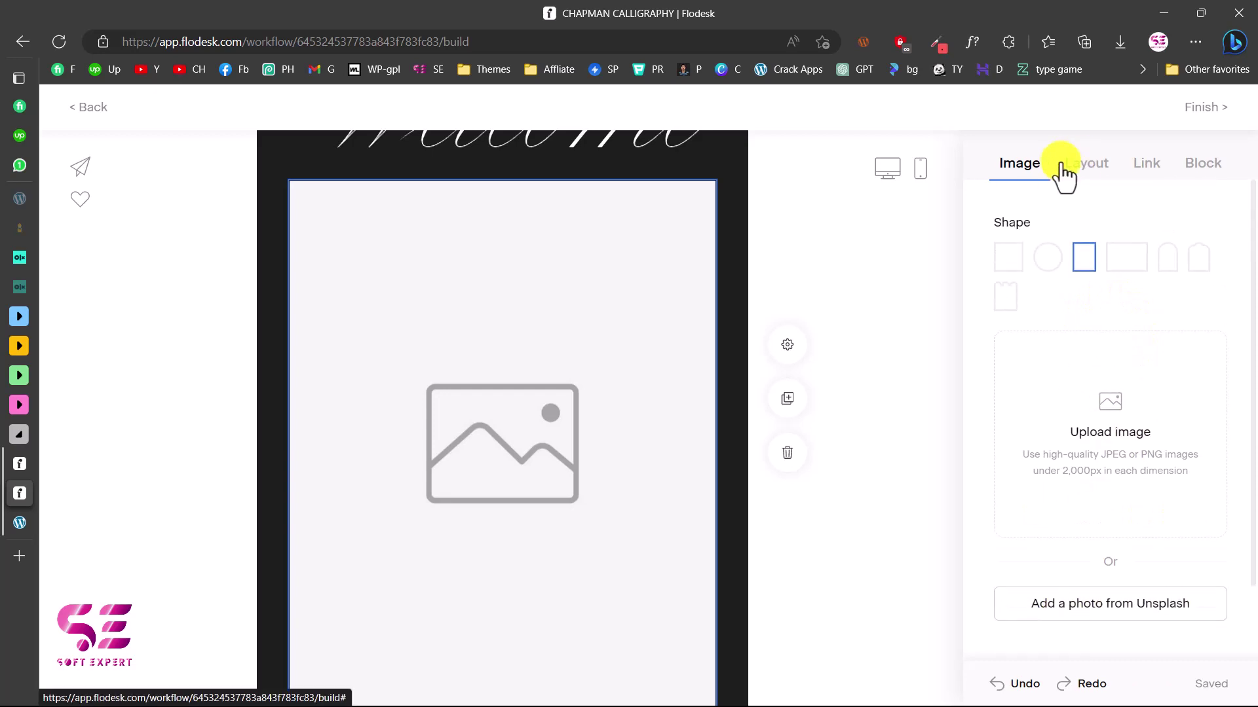
pyautogui.click(1061, 165)
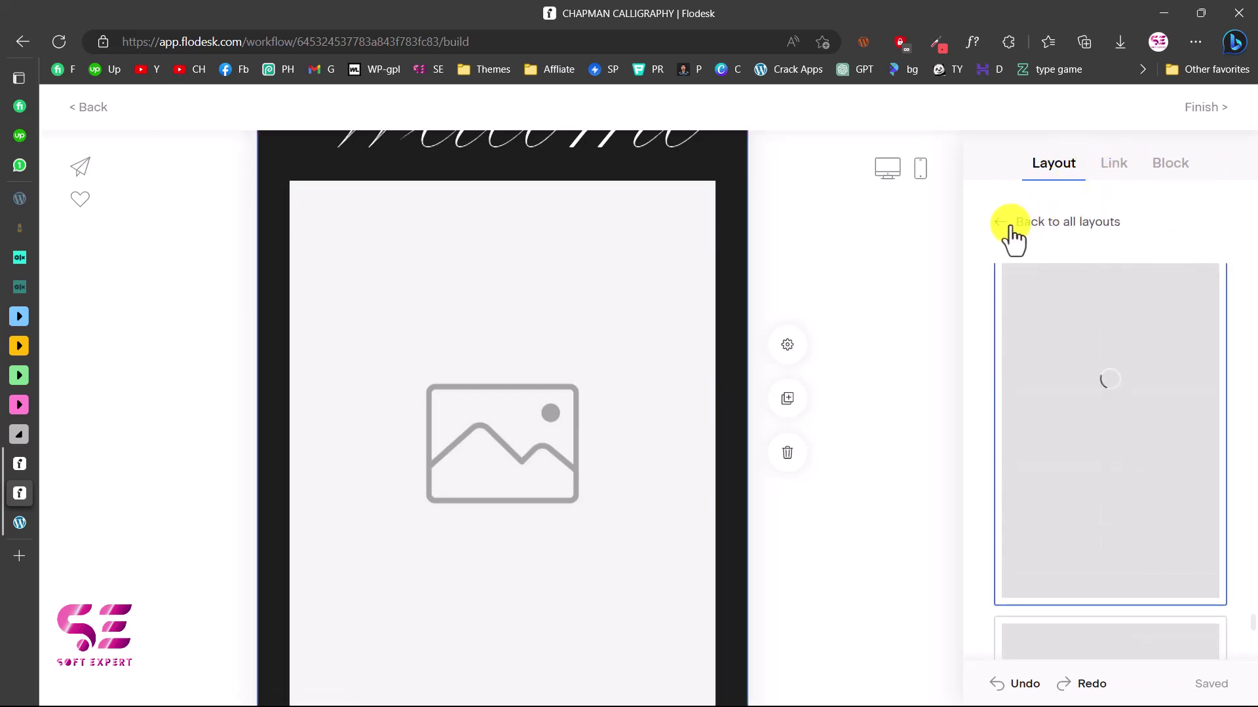
pyautogui.click(1012, 239)
pyautogui.click(1041, 256)
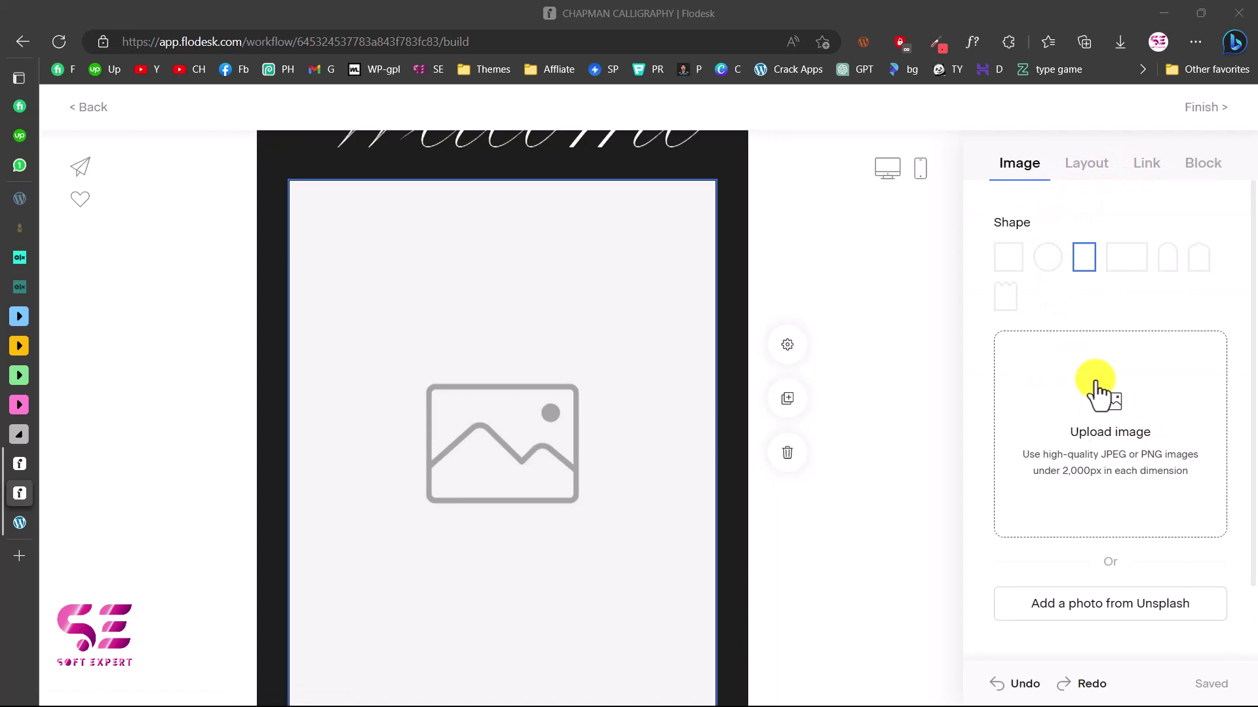
pyautogui.click(1064, 455)
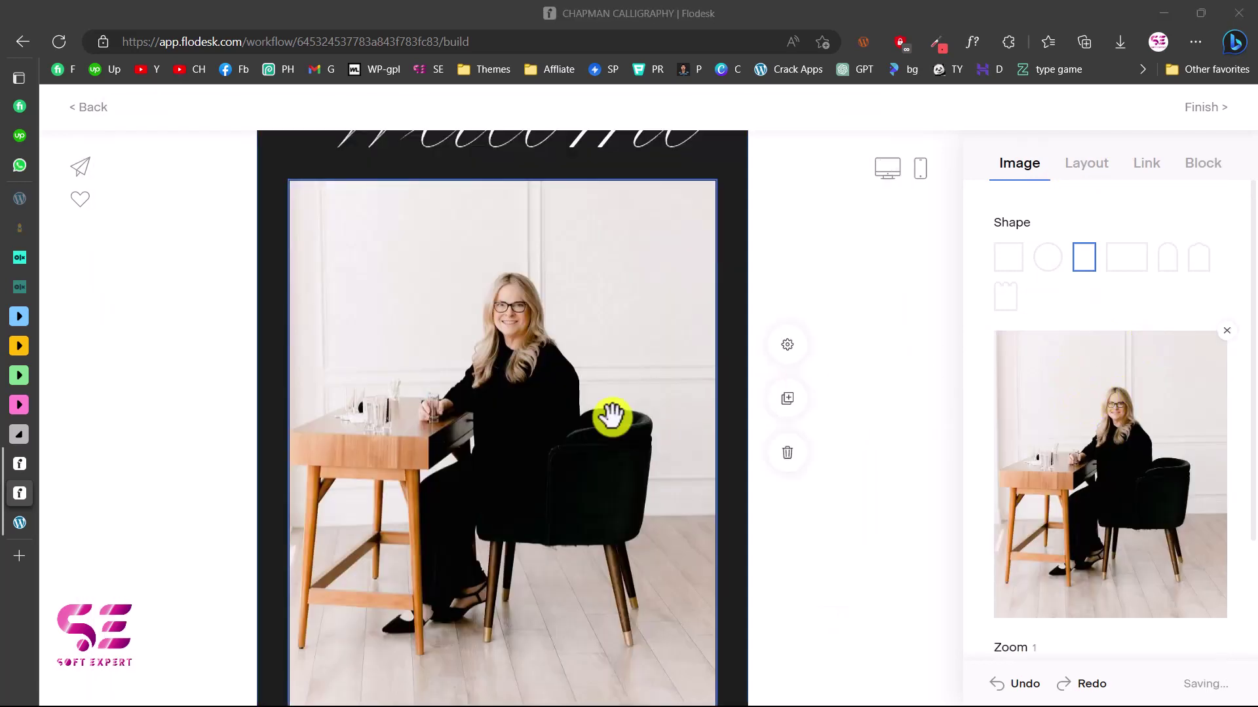
pyautogui.scroll(-4, 674, 387)
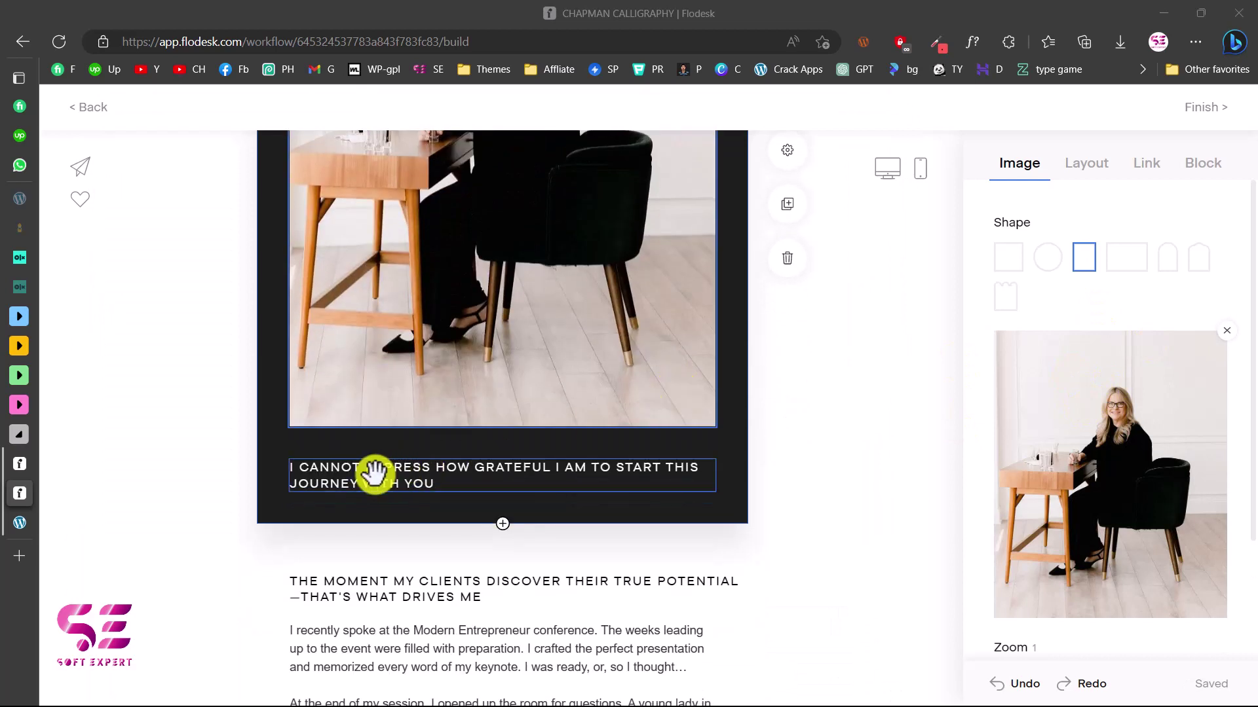
# Replace the longer gratitude line under the photo with centred 'THANKS FOR YOUR INTEREST'
pyautogui.click(375, 471)
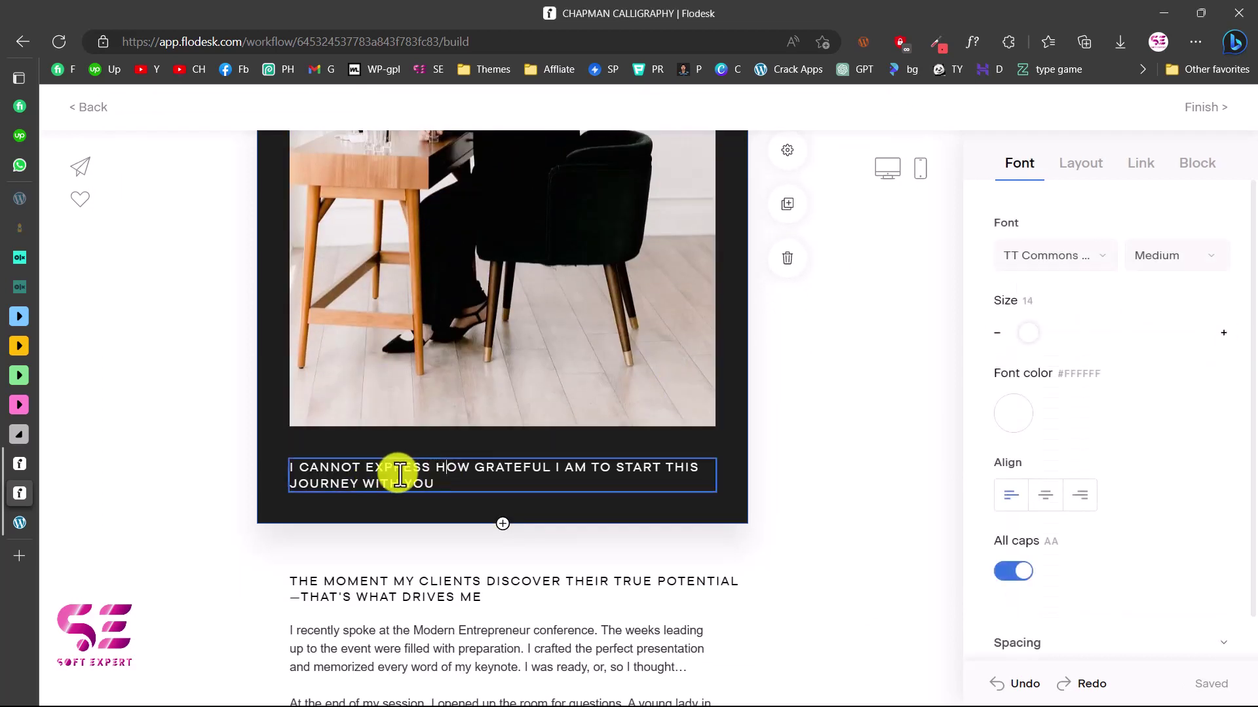
pyautogui.tripleClick(328, 469)
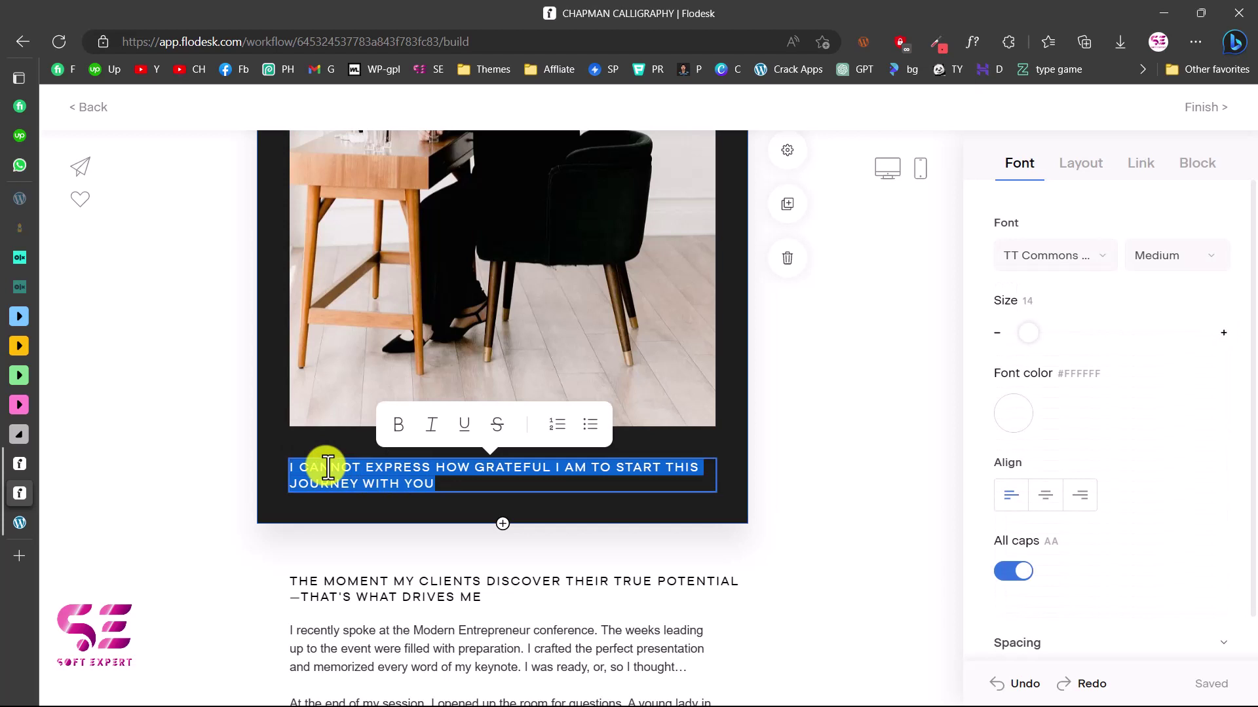
pyautogui.write('THANKS FOR YOUR INTEREST')
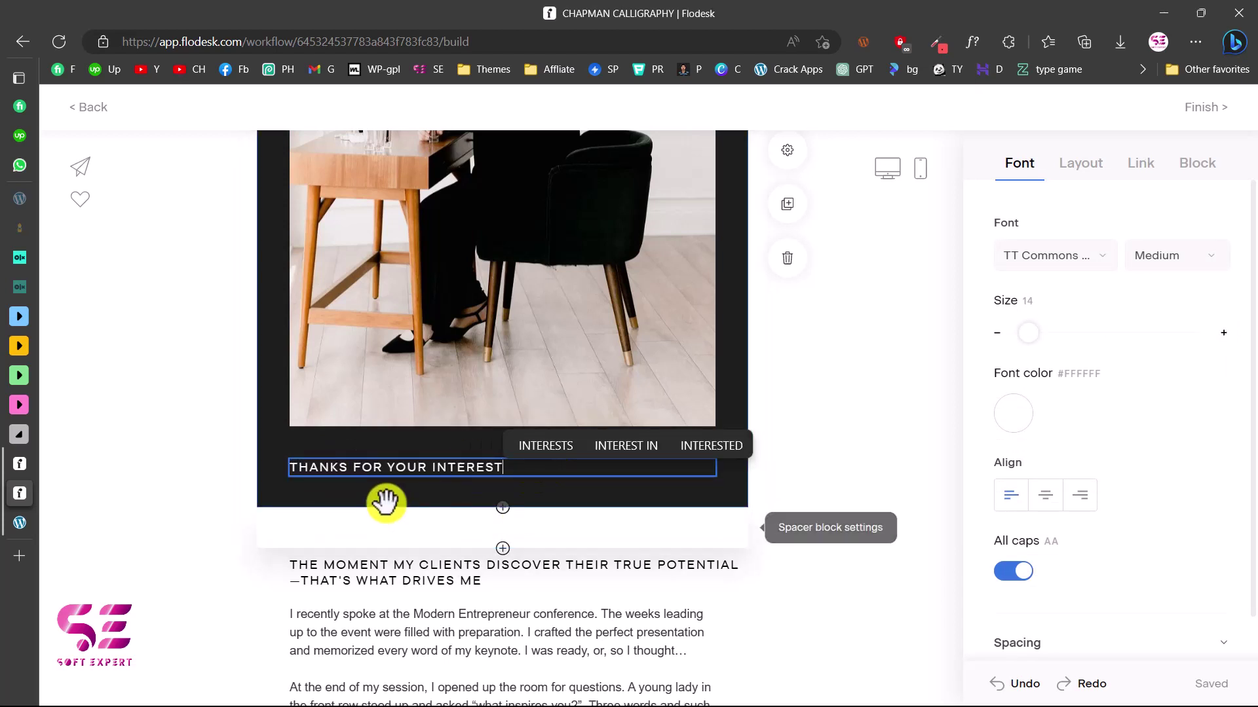
pyautogui.click(1041, 496)
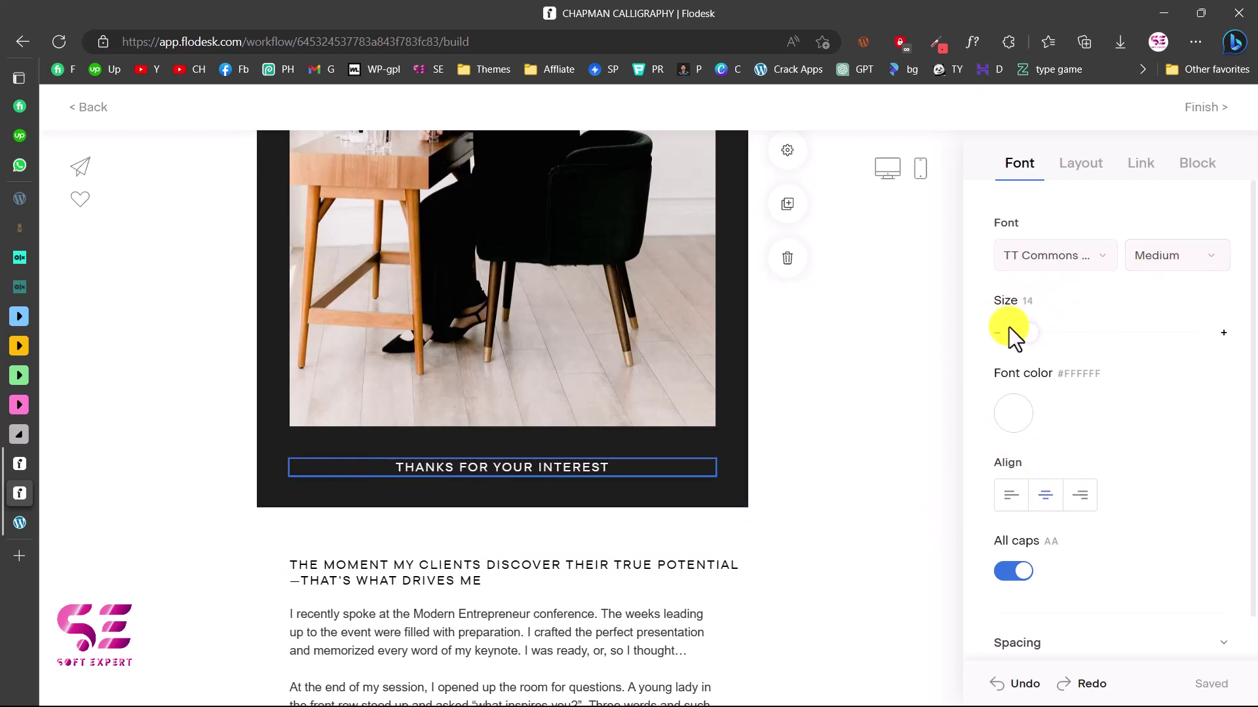
pyautogui.scroll(6, 622, 399)
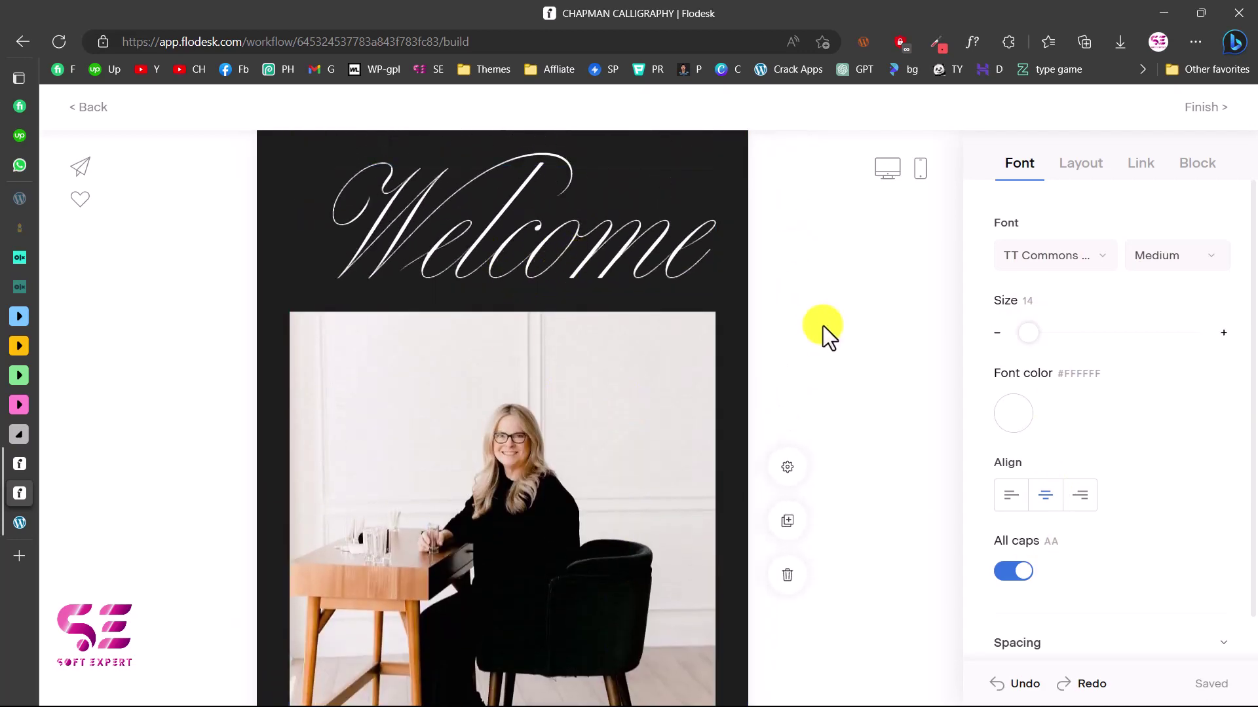
pyautogui.scroll(-4, 822, 325)
# Delete the welcome email's heading and body text blocks
pyautogui.scroll(-4, 822, 325)
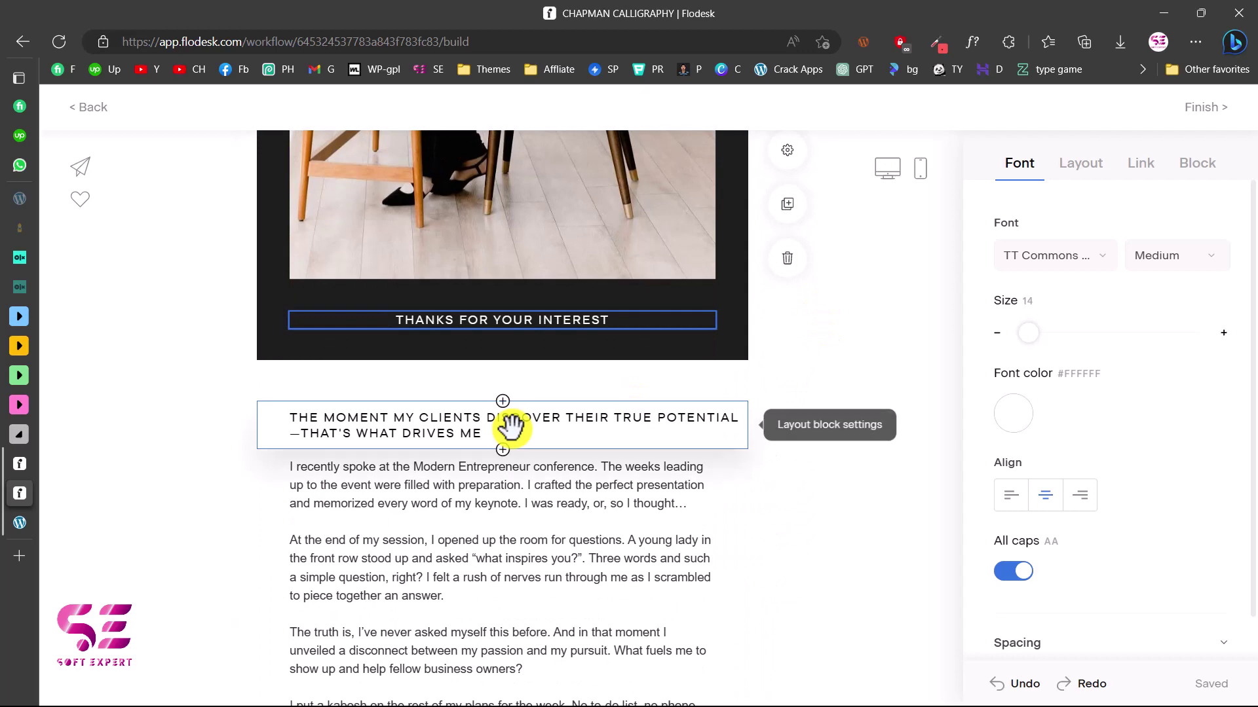
pyautogui.click(510, 426)
pyautogui.scroll(-3, 498, 426)
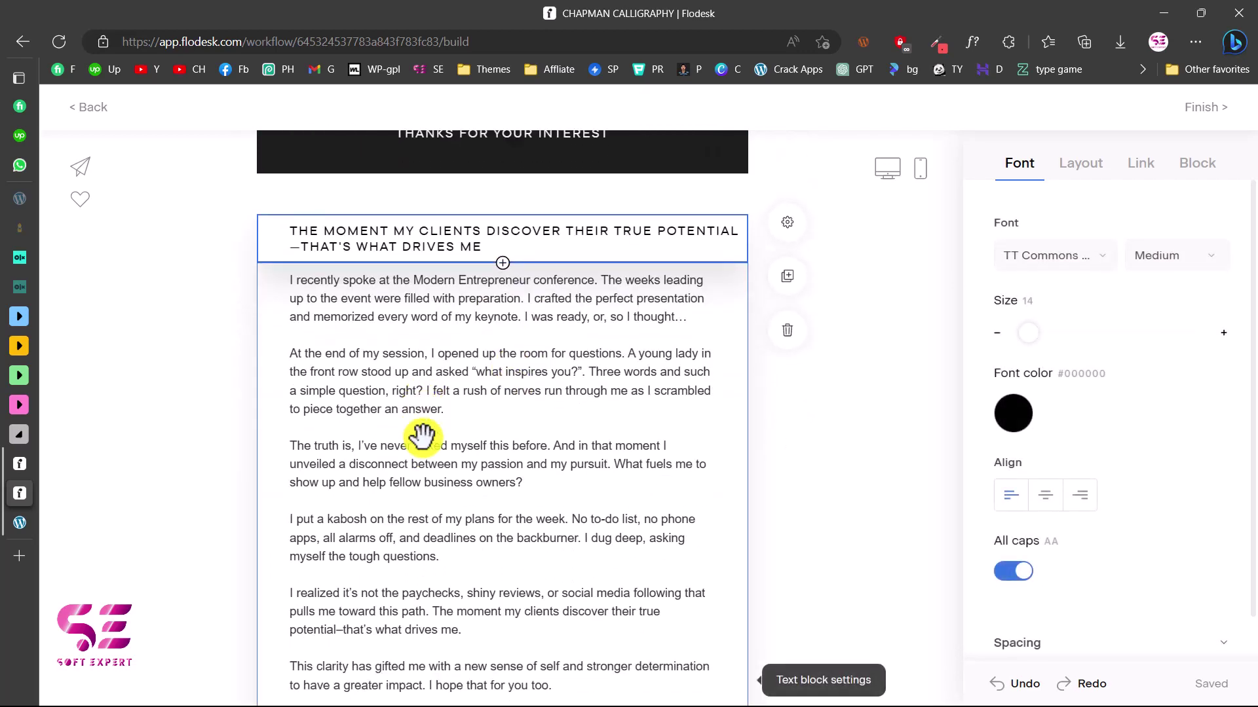
pyautogui.click(787, 284)
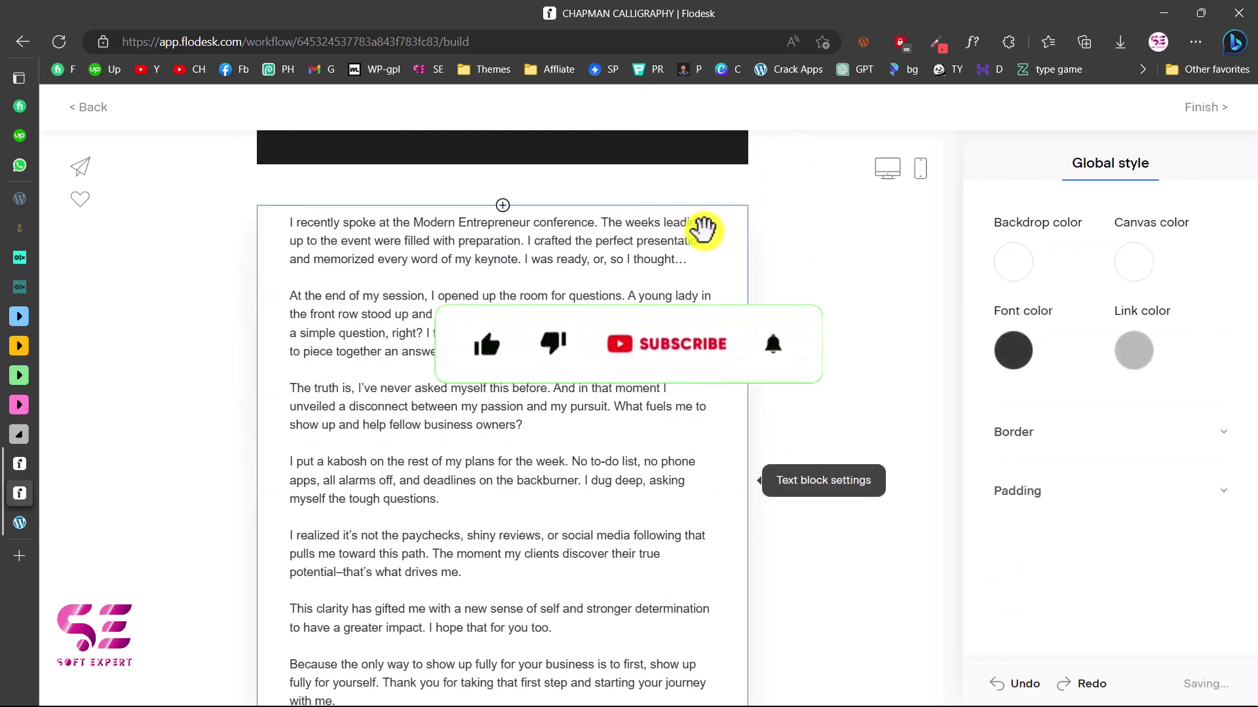
pyautogui.click(702, 231)
pyautogui.click(787, 524)
# Delete the signature and 'What's new on Instagram' blocks
pyautogui.scroll(4, 629, 370)
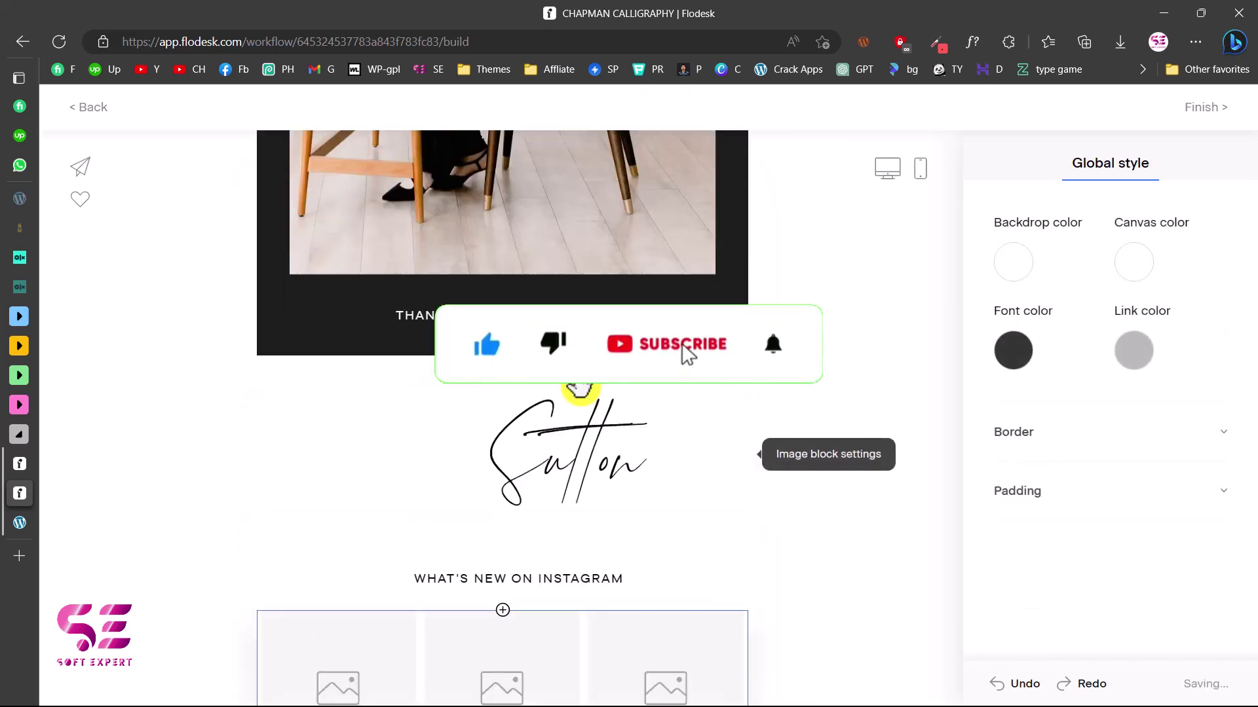
pyautogui.scroll(-2, 684, 355)
pyautogui.click(734, 289)
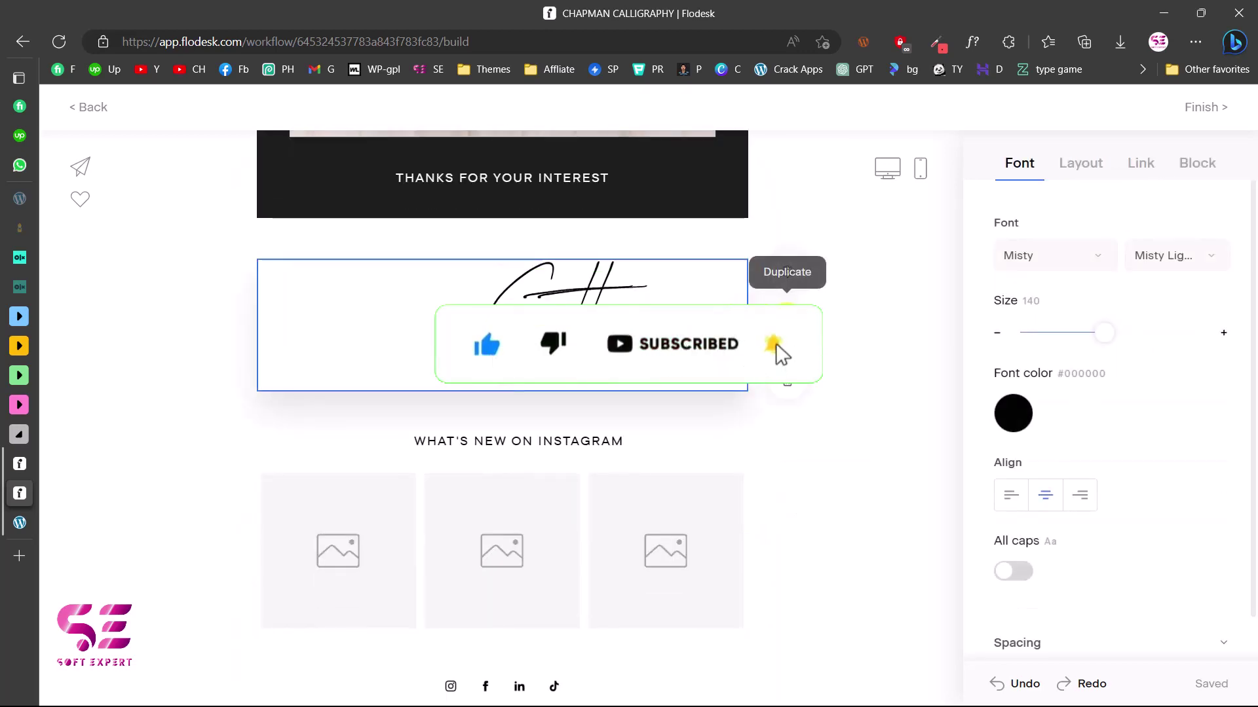
pyautogui.click(789, 386)
pyautogui.click(787, 352)
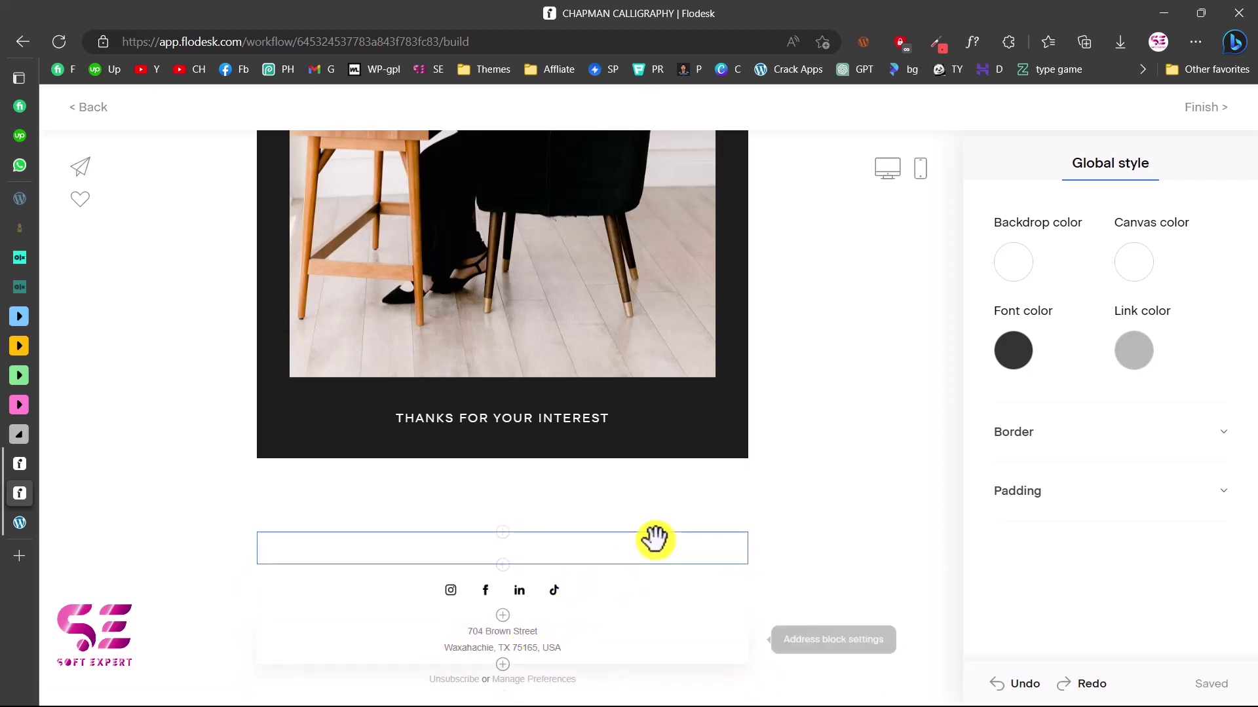
pyautogui.scroll(4, 739, 562)
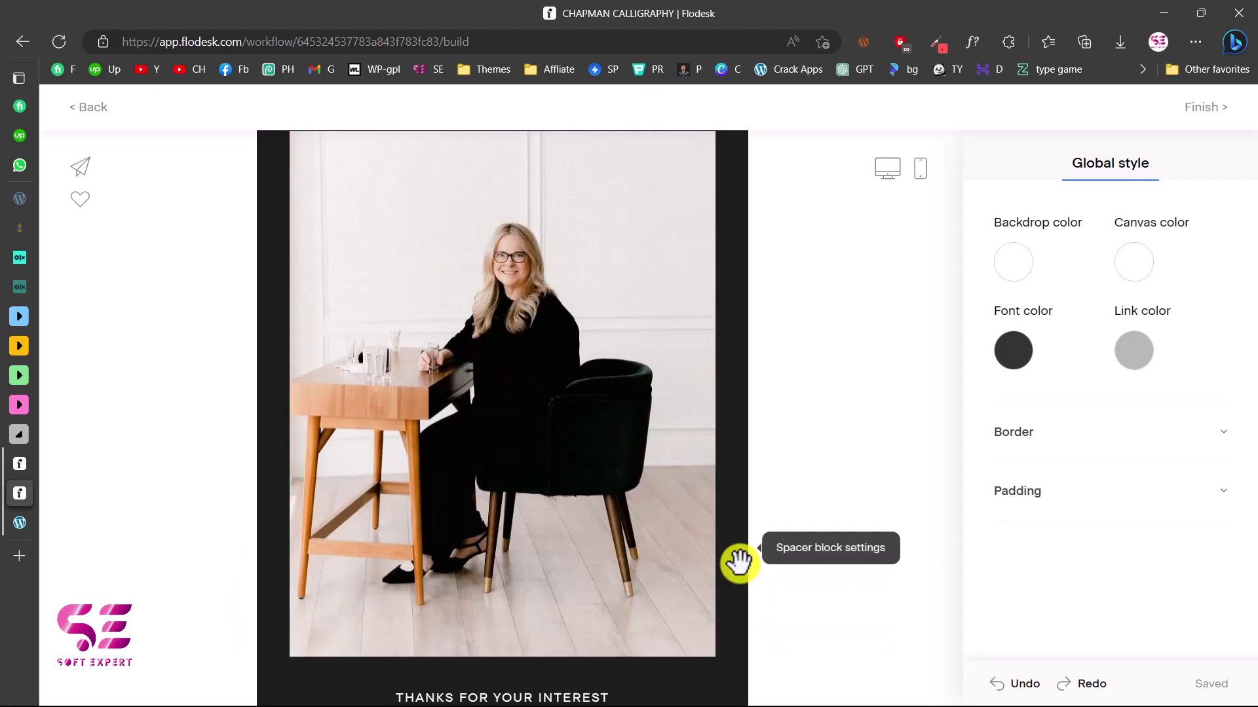
pyautogui.scroll(2, 752, 595)
# Finish the email and set its subject to 'Welcome to CHAPMAN CALLIGRAPHY'
pyautogui.click(1203, 108)
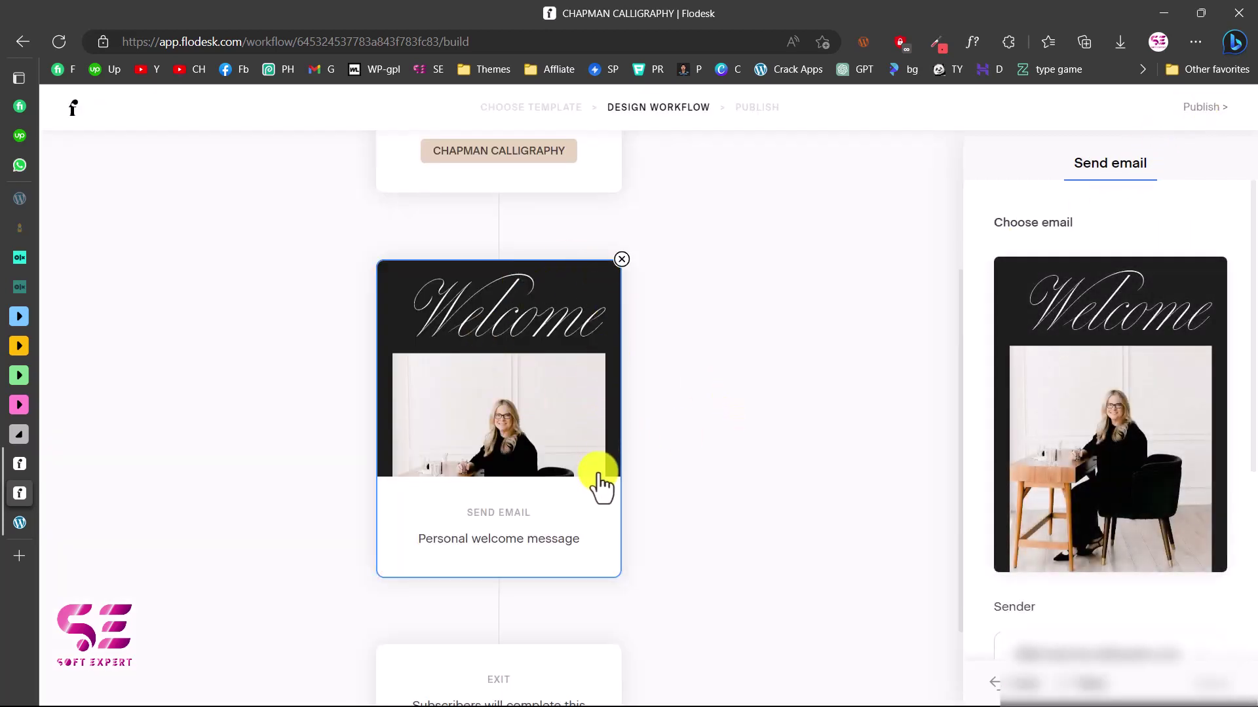
pyautogui.scroll(3, 478, 238)
pyautogui.scroll(-2, 491, 383)
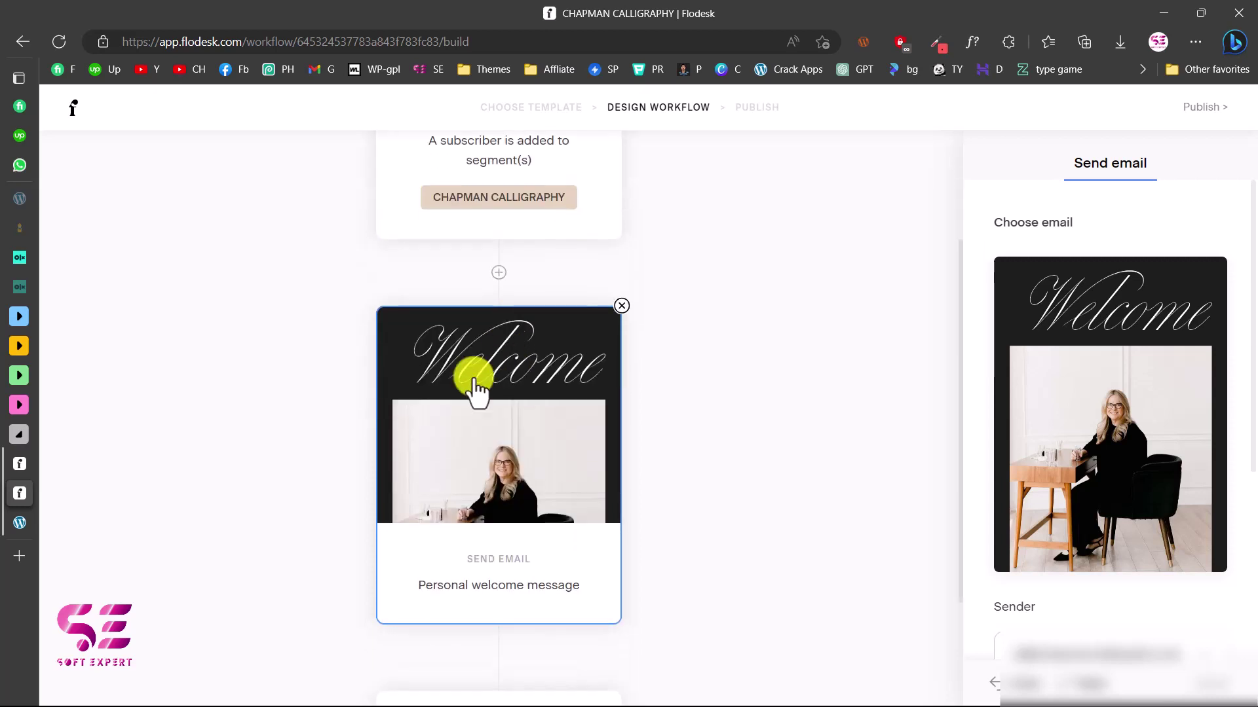
pyautogui.scroll(-3, 565, 485)
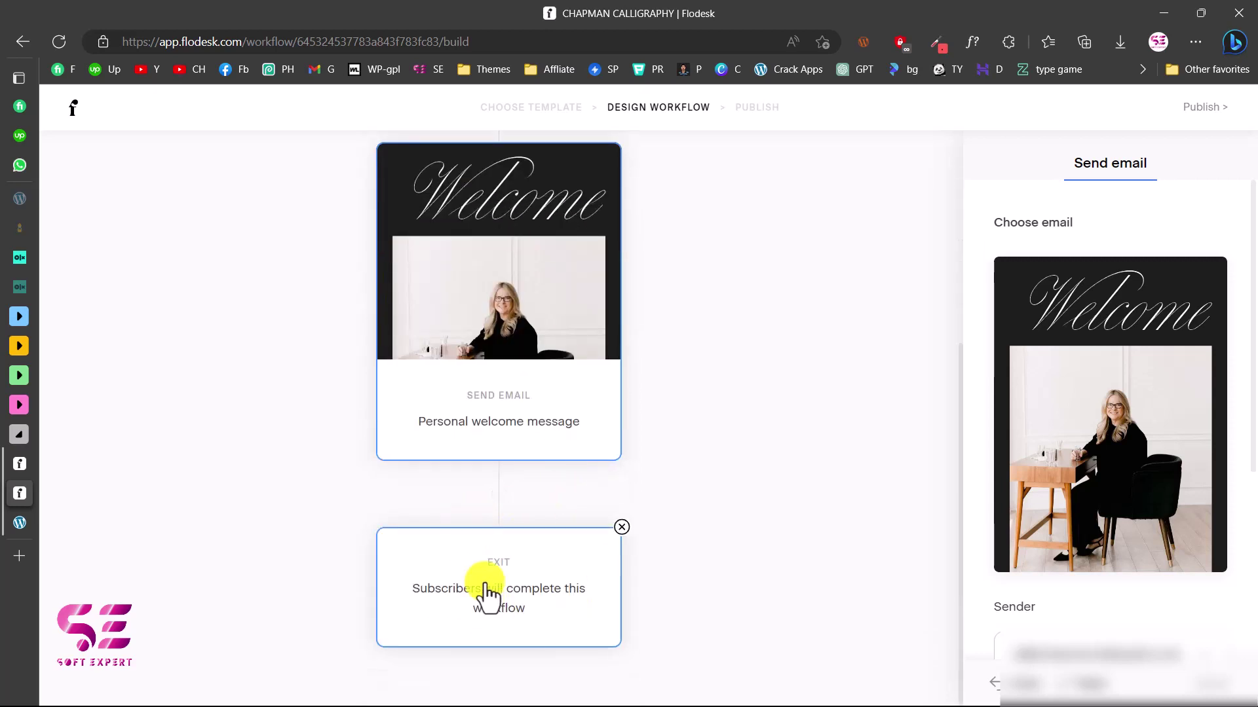
pyautogui.scroll(-5, 1000, 364)
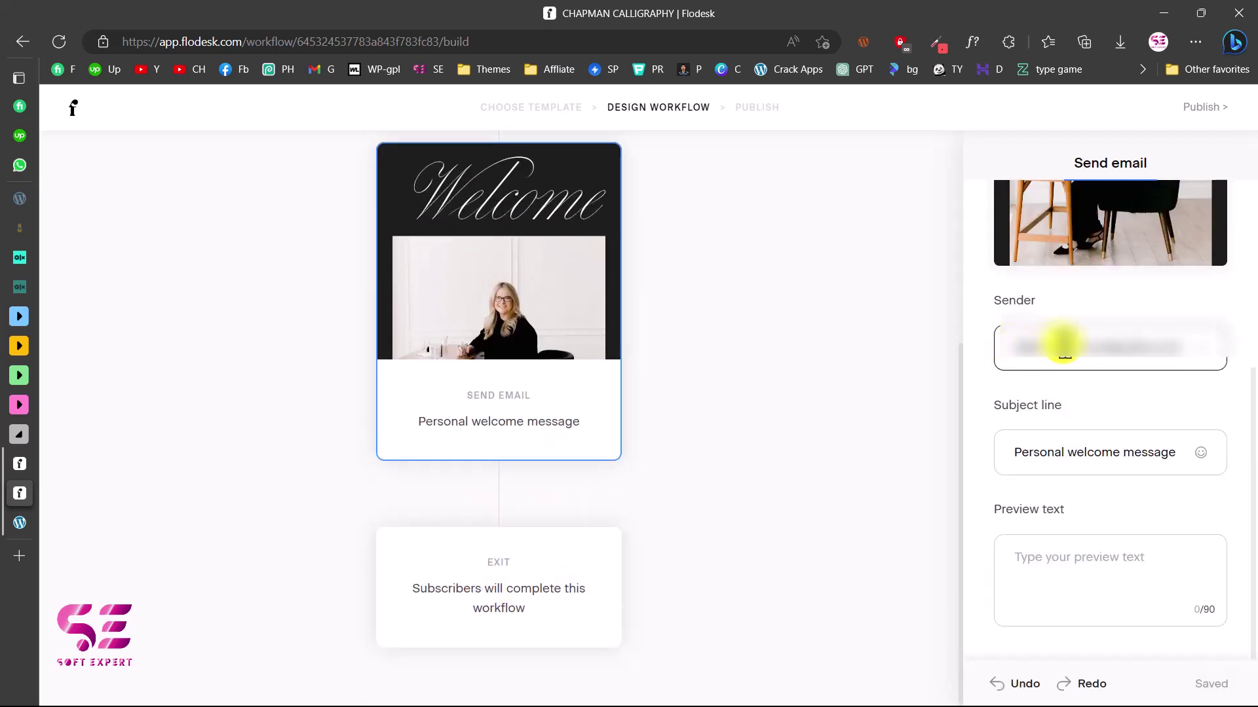
pyautogui.click(1005, 408)
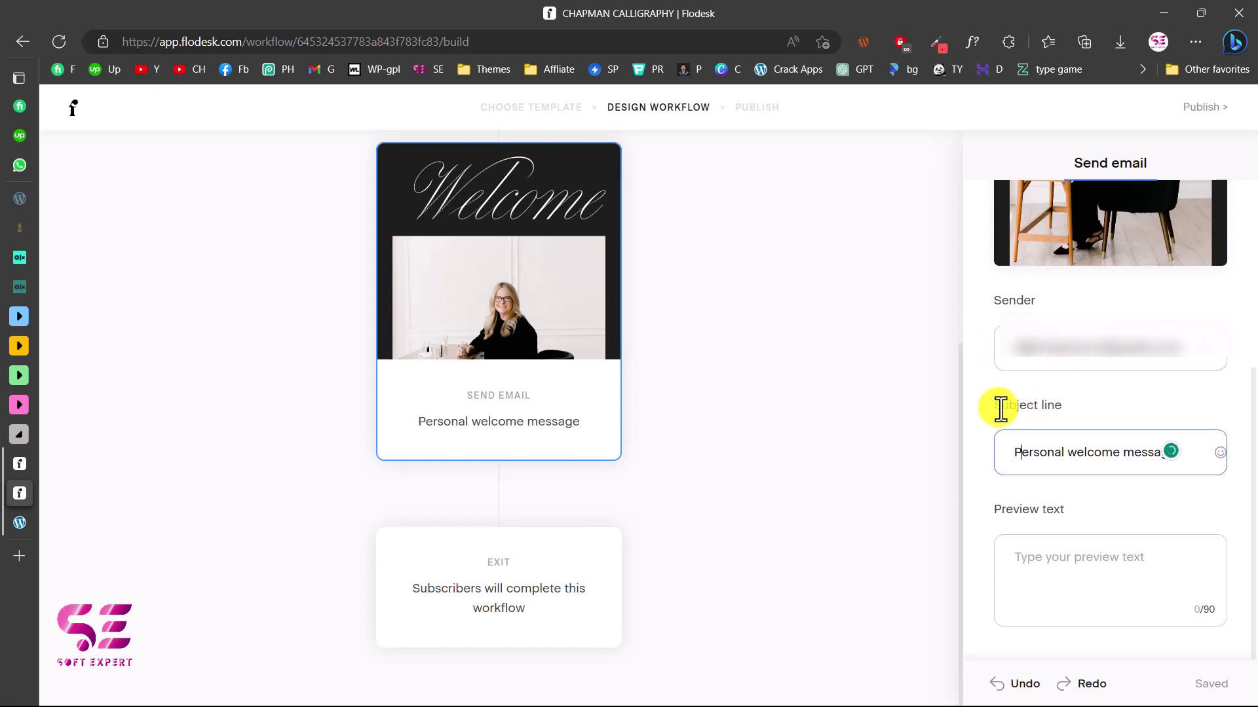
pyautogui.tripleClick(1043, 454)
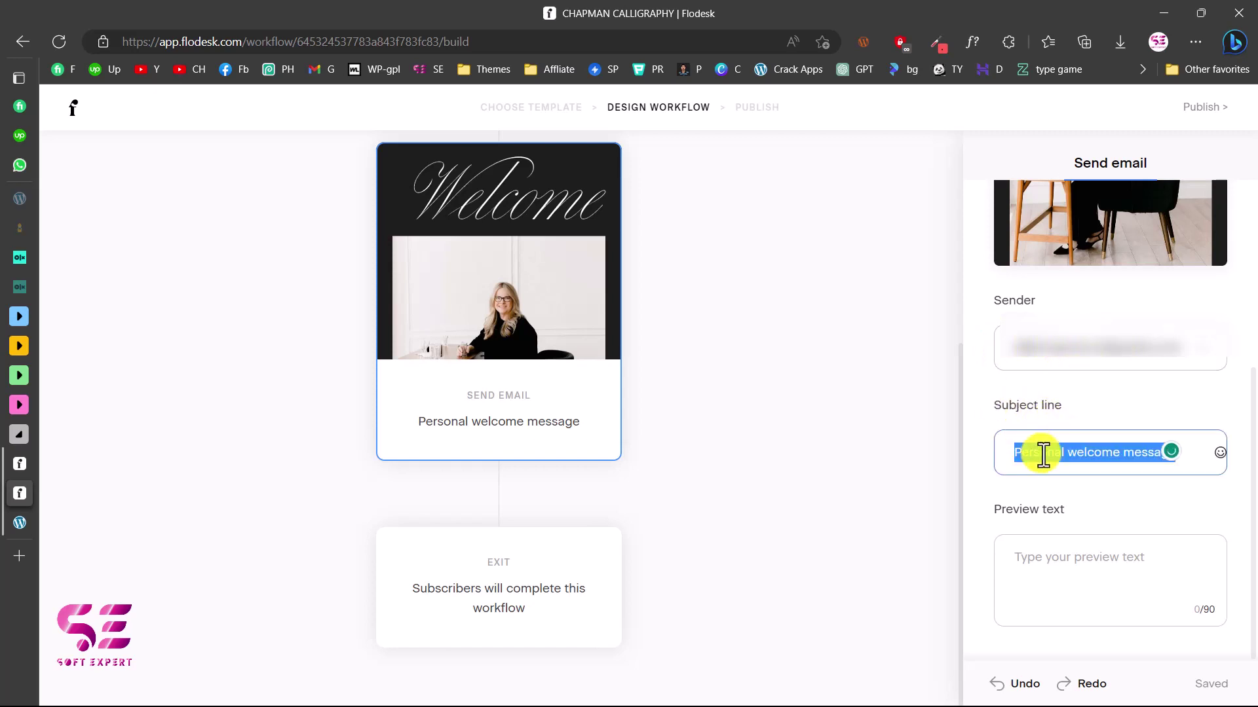
pyautogui.write('Welcome to CHAPMAN CALLIGRAPHY')
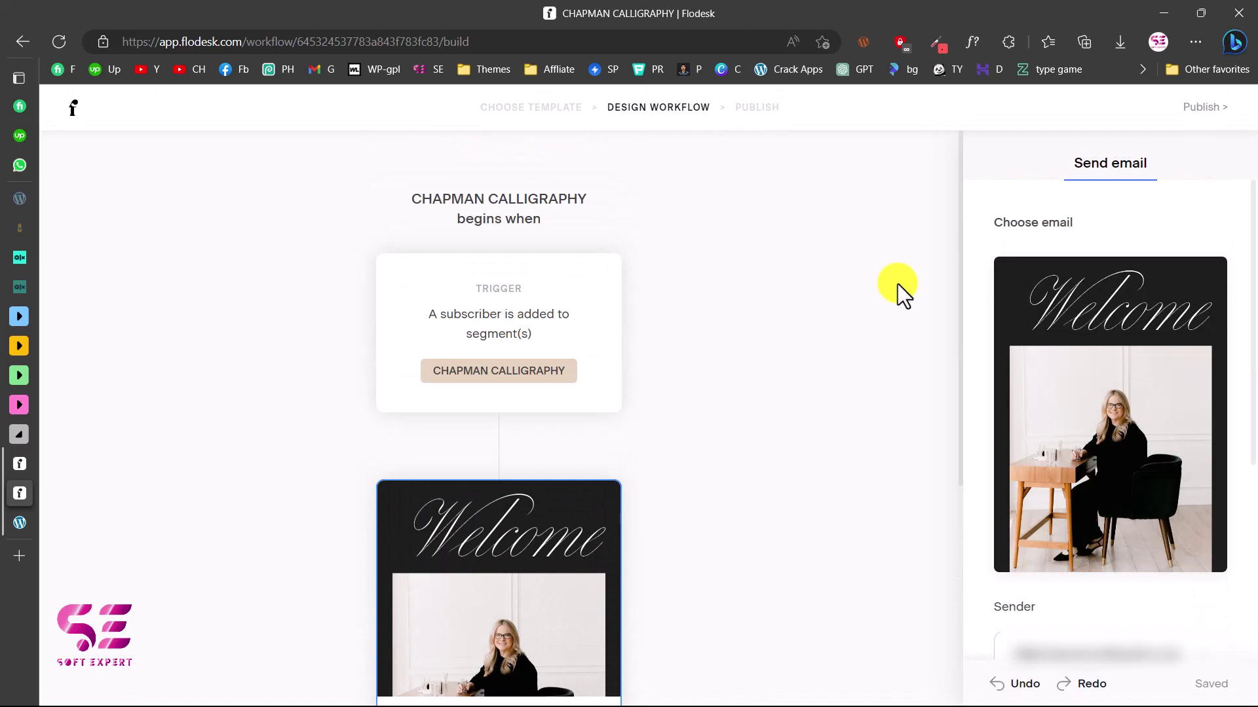
# Publish the CHAPMAN CALLIGRAPHY workflow immediately, then go to the forms list
pyautogui.moveTo(534, 457)
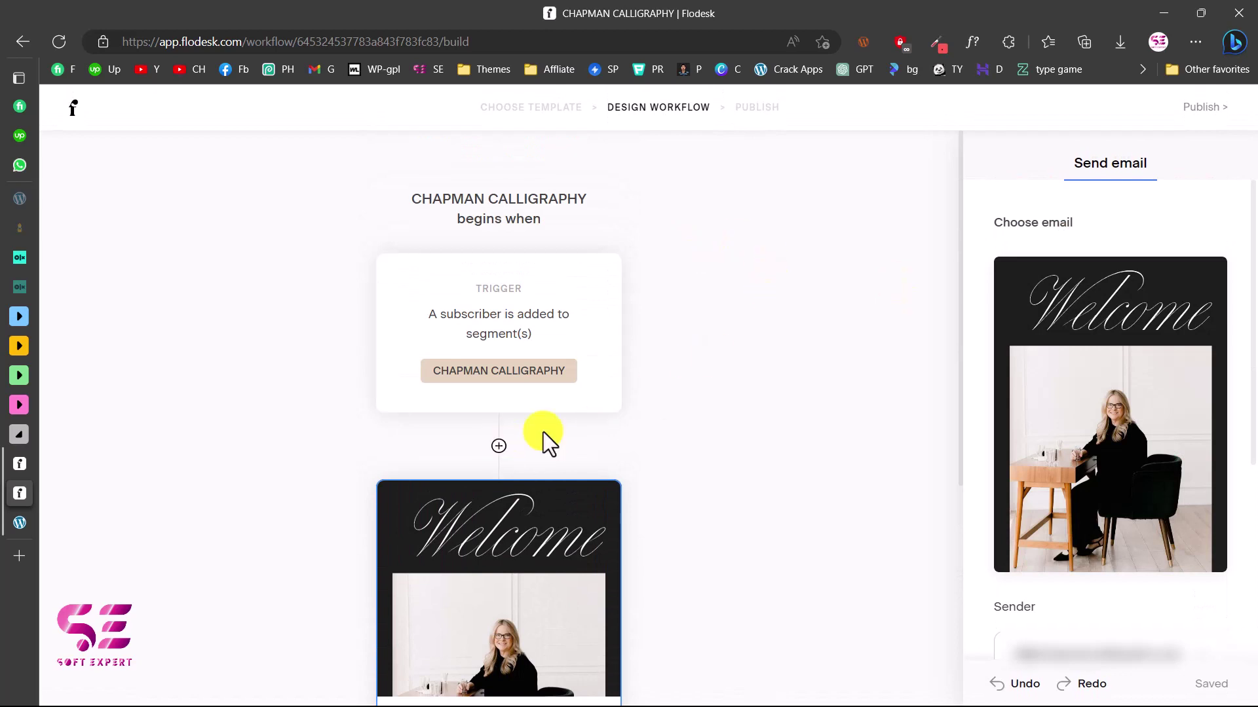
pyautogui.click(1209, 113)
pyautogui.click(655, 458)
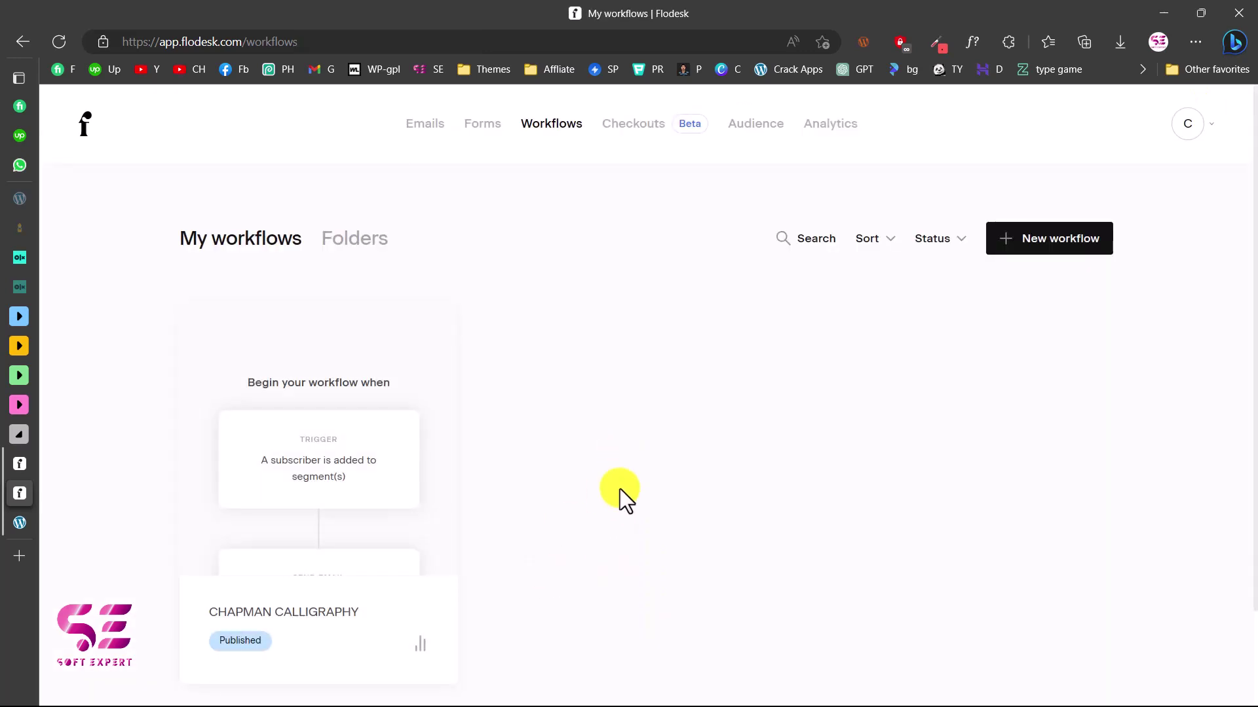
pyautogui.click(479, 134)
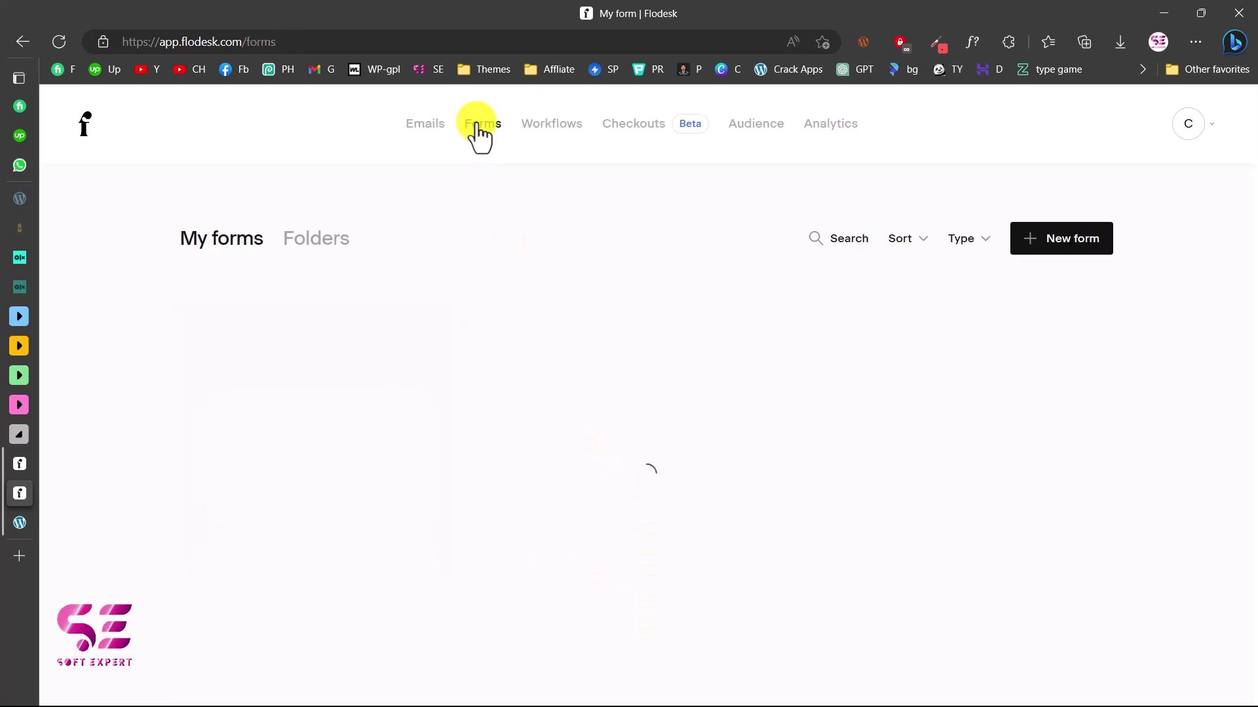
# Create a new form, browse the templates, and filter the gallery to Popup templates
pyautogui.click(1055, 240)
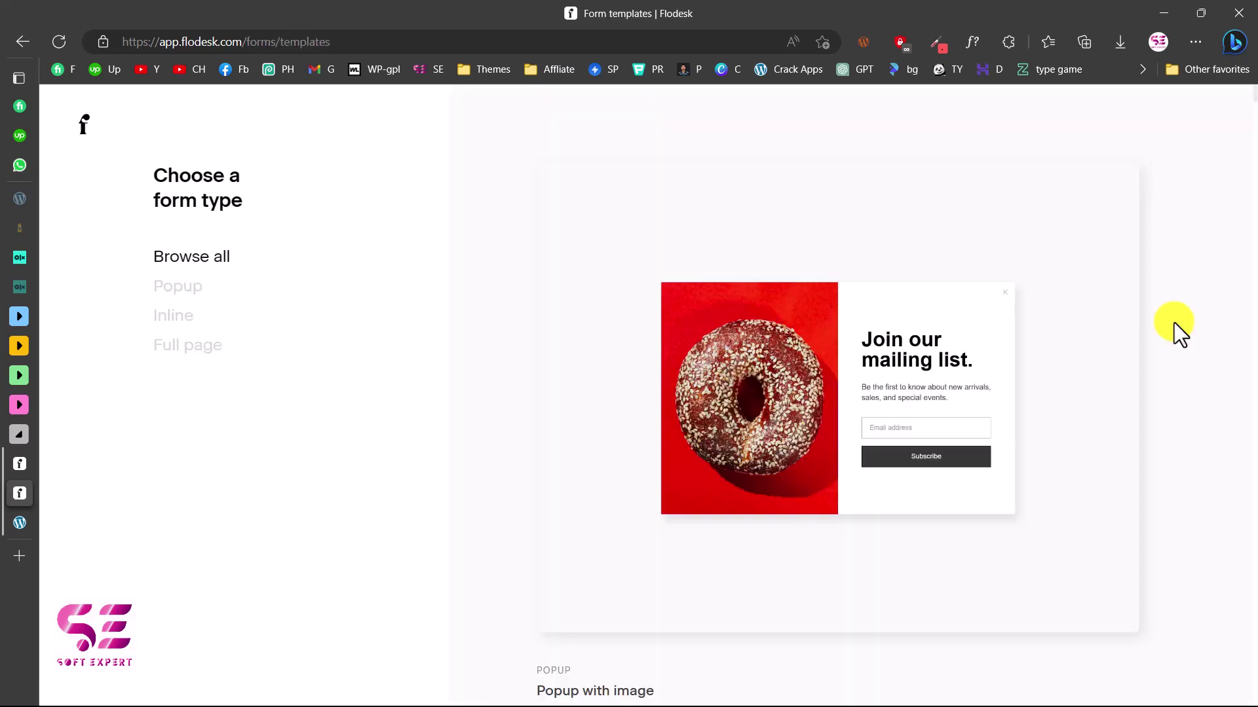
pyautogui.scroll(-3, 1071, 341)
pyautogui.scroll(-5, 1071, 341)
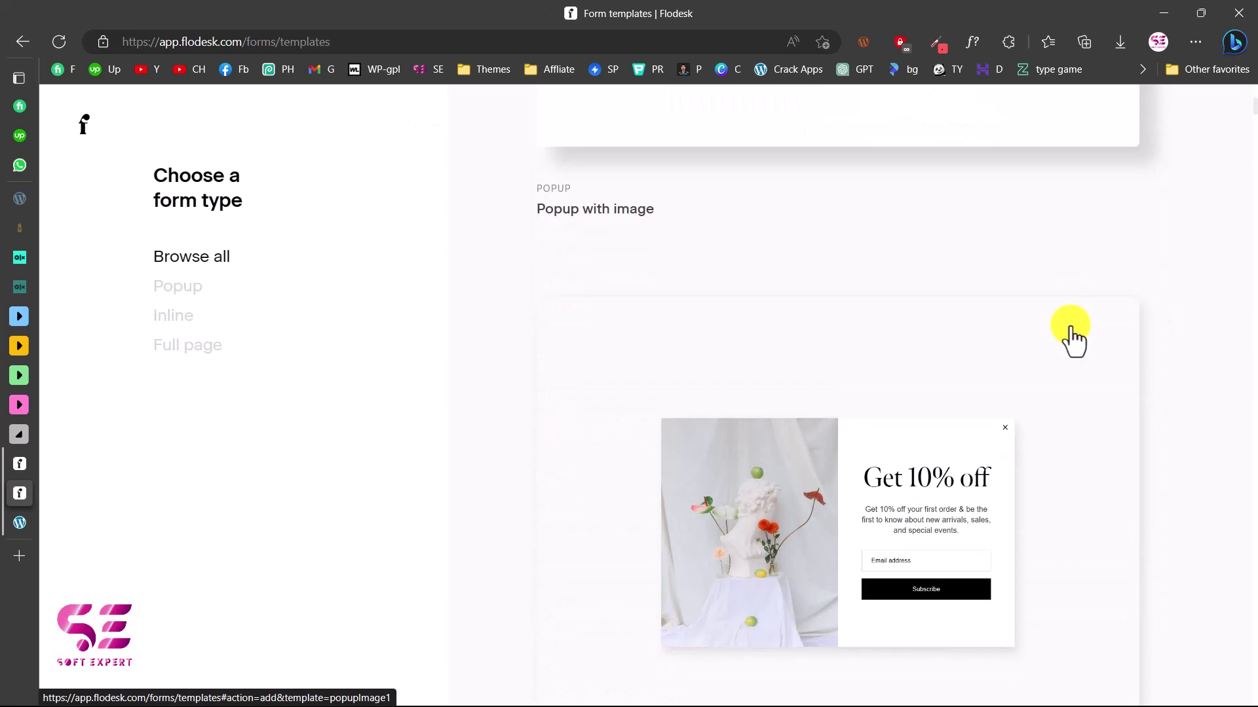
pyautogui.scroll(-5, 1070, 477)
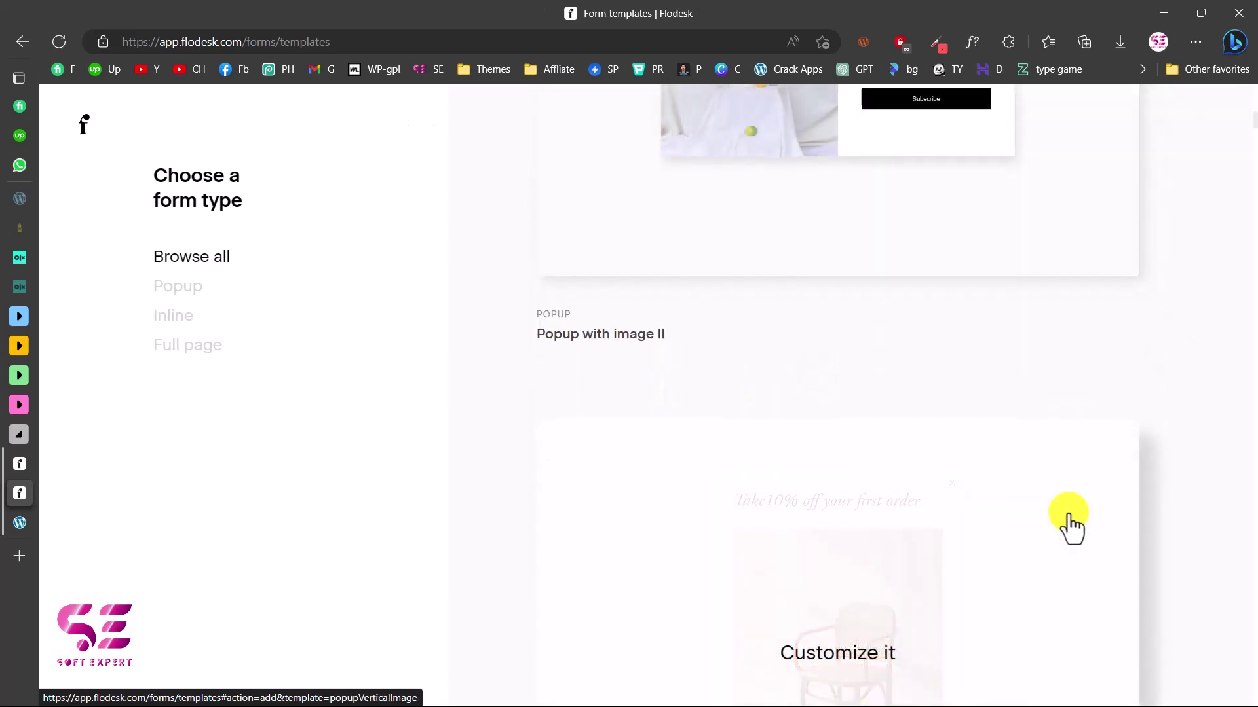
pyautogui.scroll(-15, 1069, 517)
pyautogui.scroll(-5, 1193, 533)
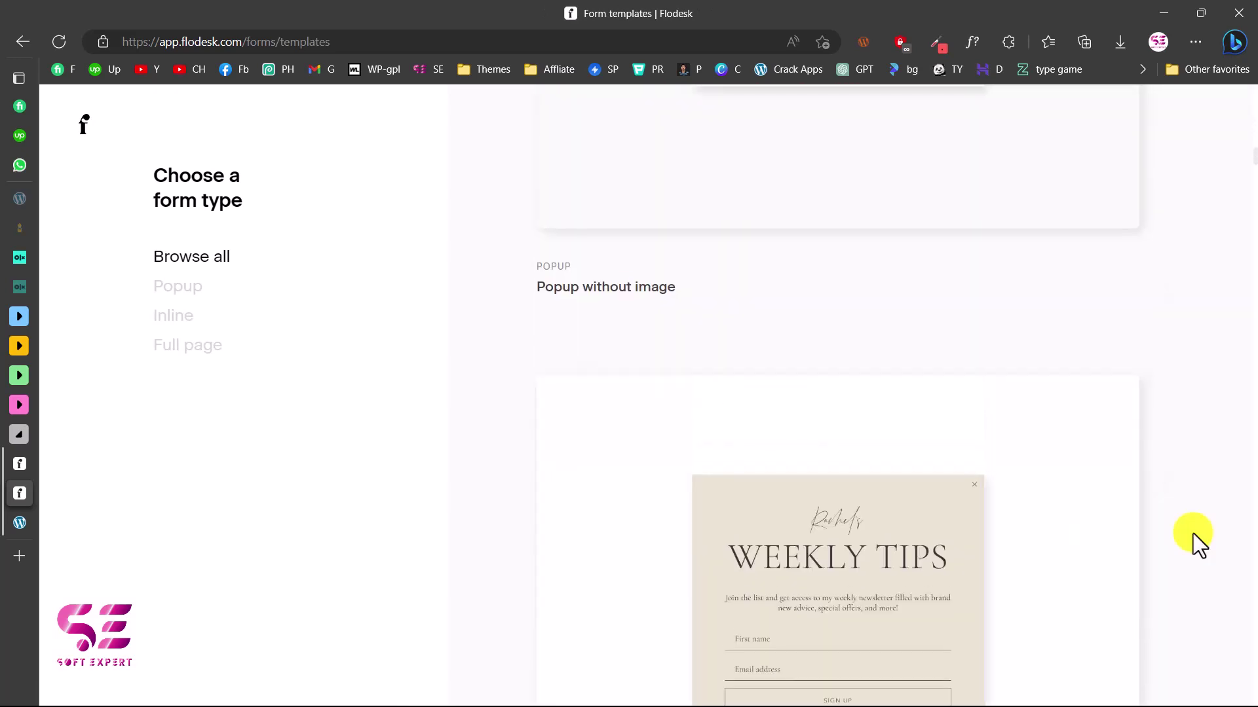
pyautogui.scroll(-4, 1193, 533)
pyautogui.scroll(1, 1193, 533)
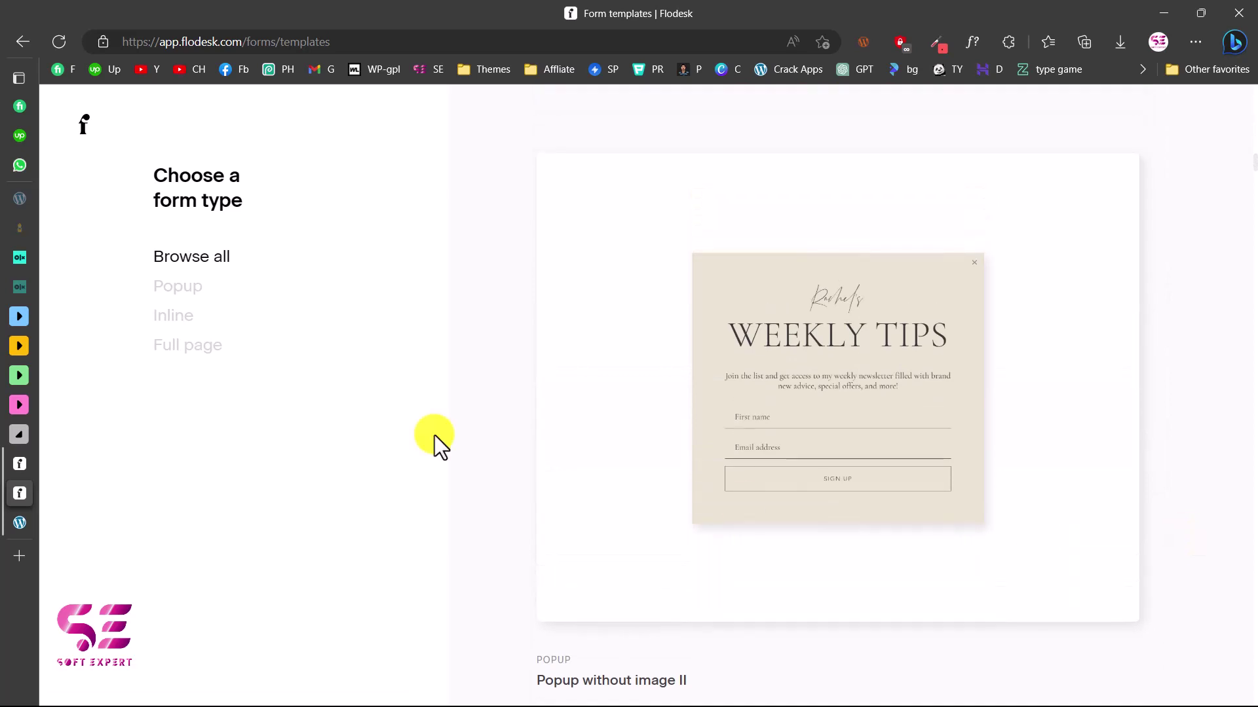
pyautogui.click(181, 294)
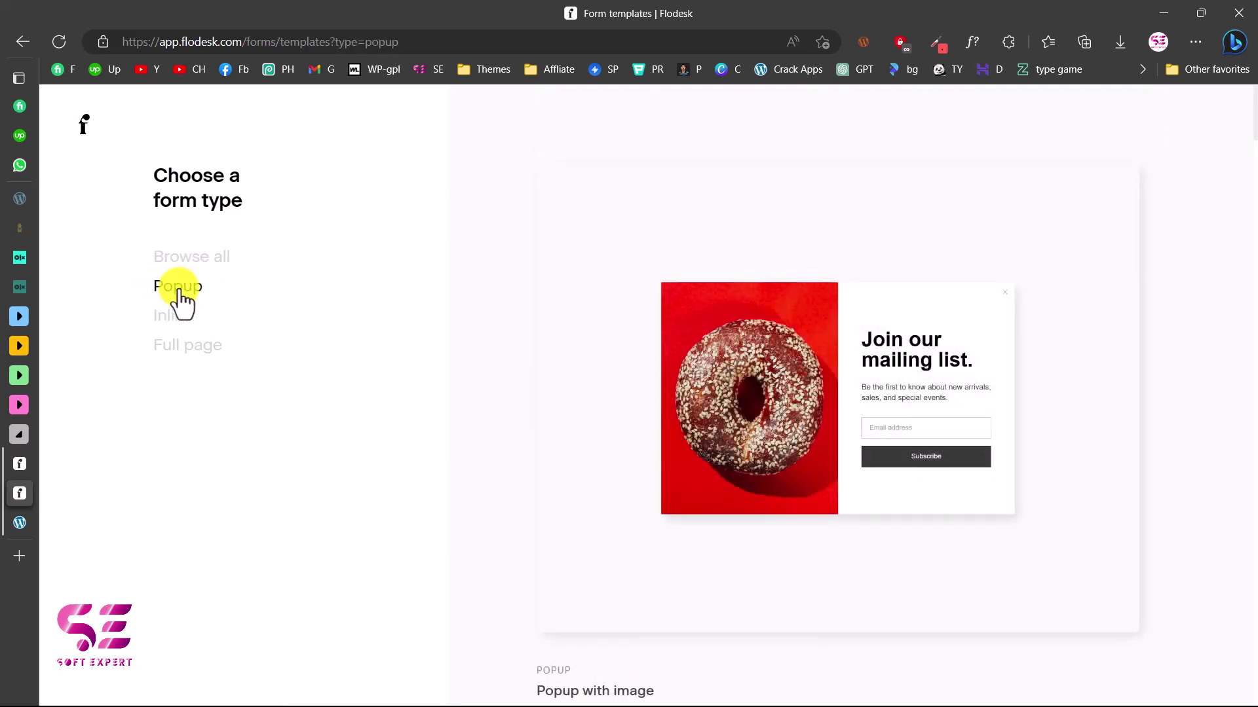
pyautogui.scroll(-10, 1192, 446)
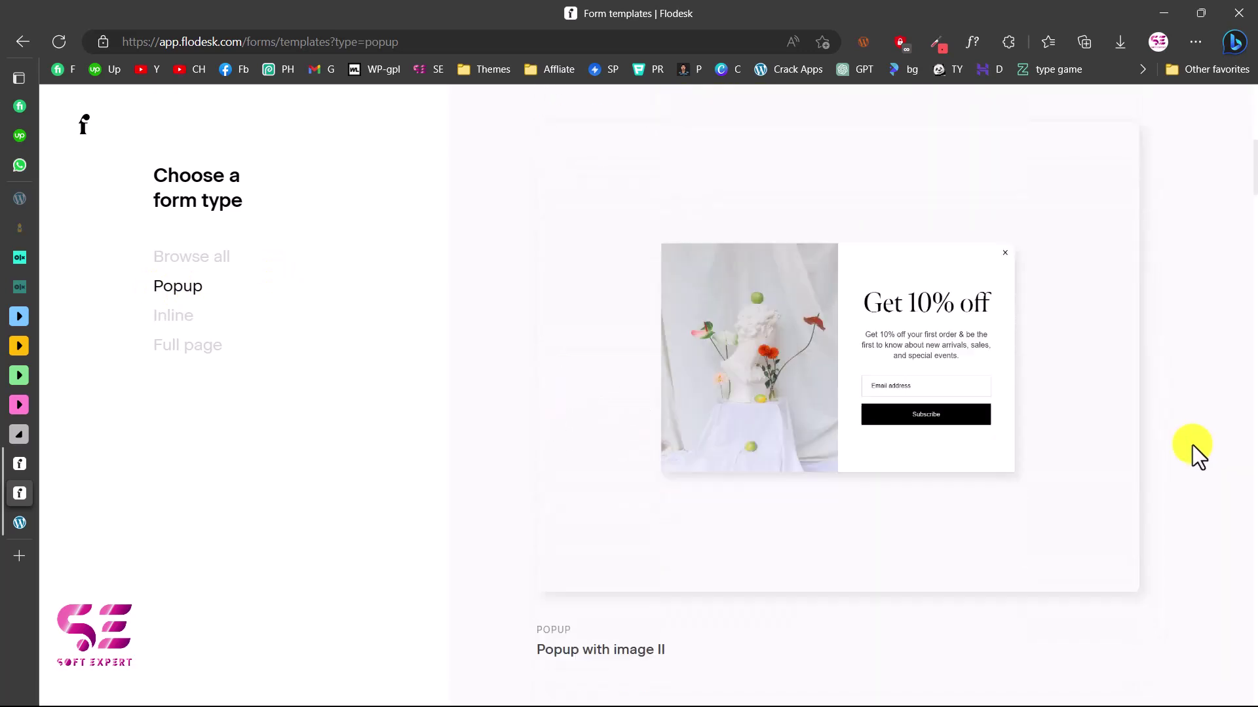
pyautogui.scroll(10, 1192, 446)
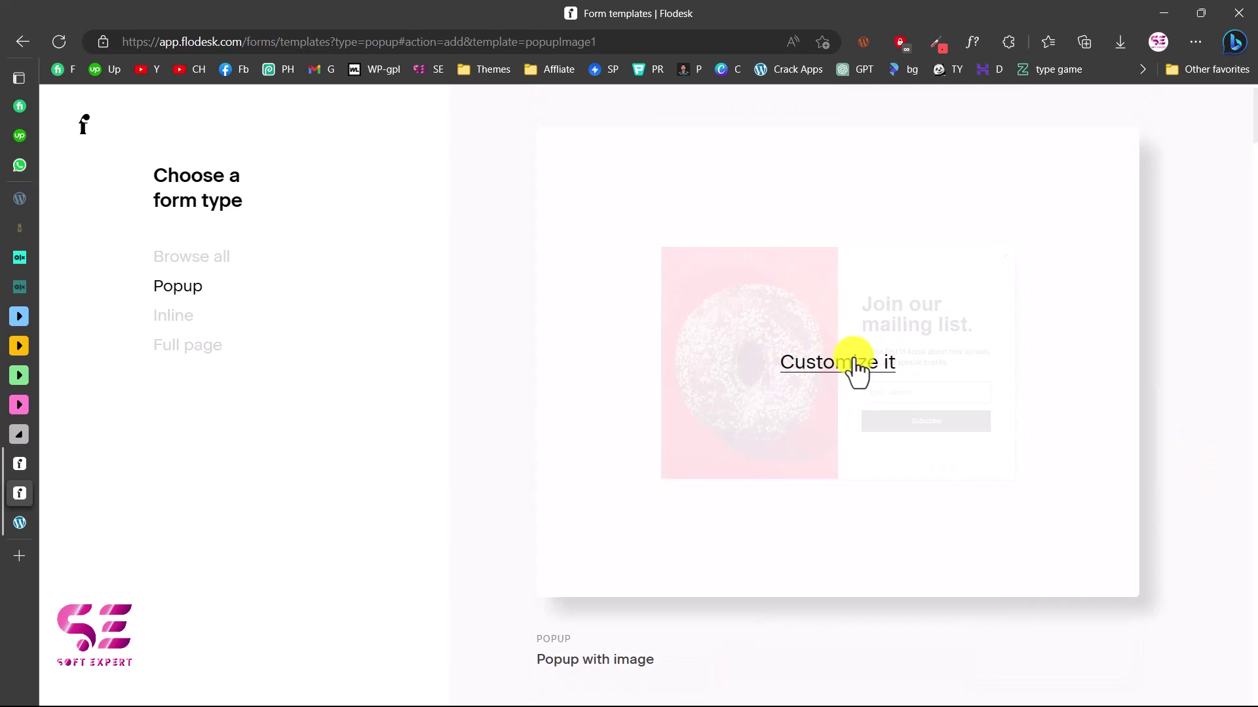
# Customize the Popup with image template and save CHAPMAN CALLIGRAPHY as its segment
pyautogui.click(857, 364)
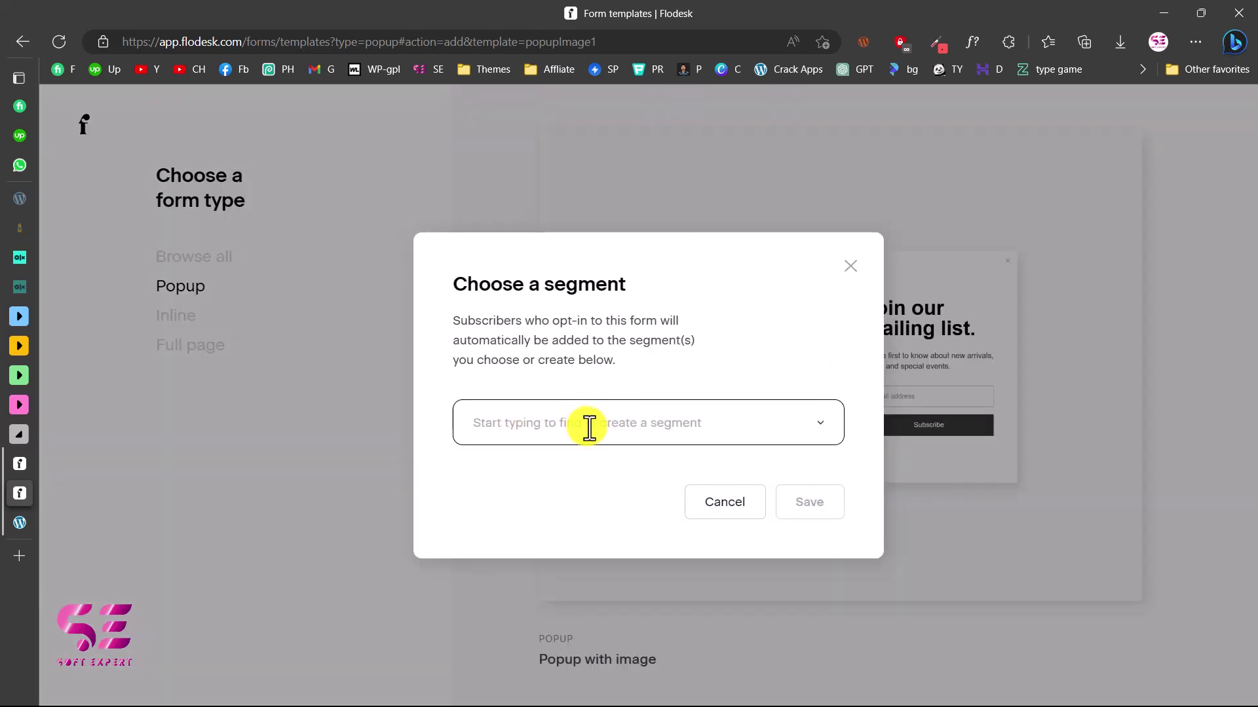
pyautogui.click(588, 427)
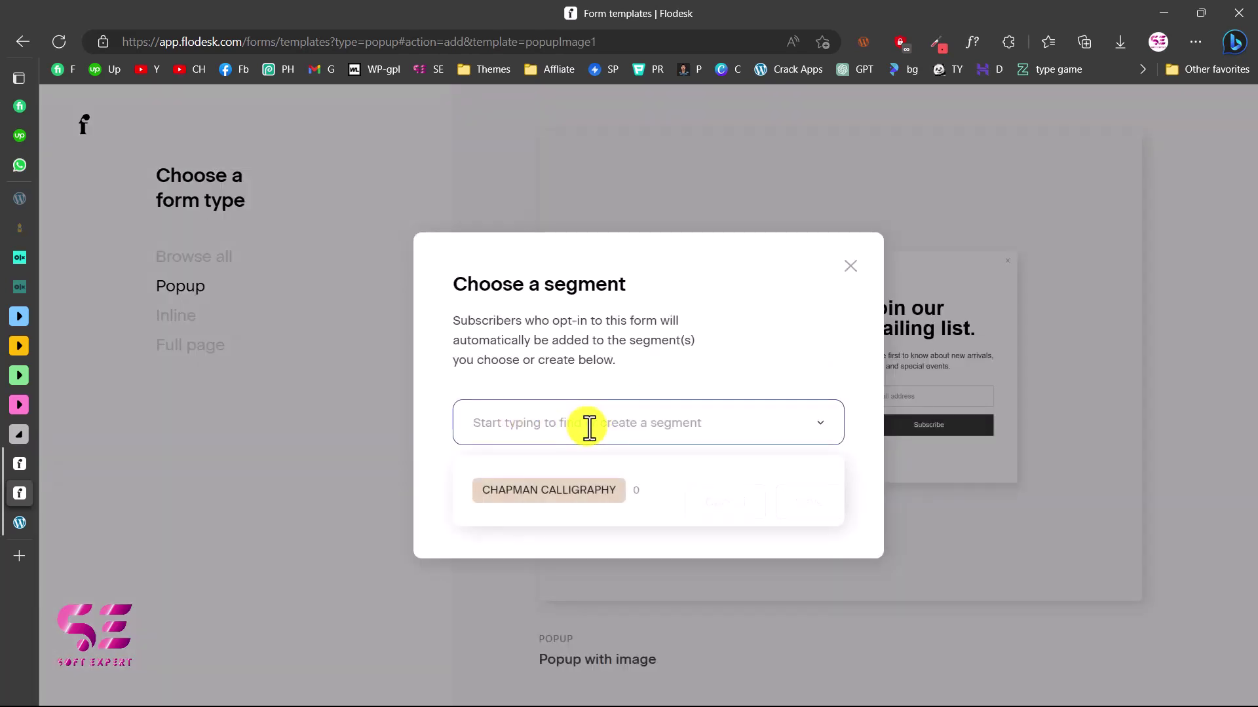
pyautogui.click(547, 499)
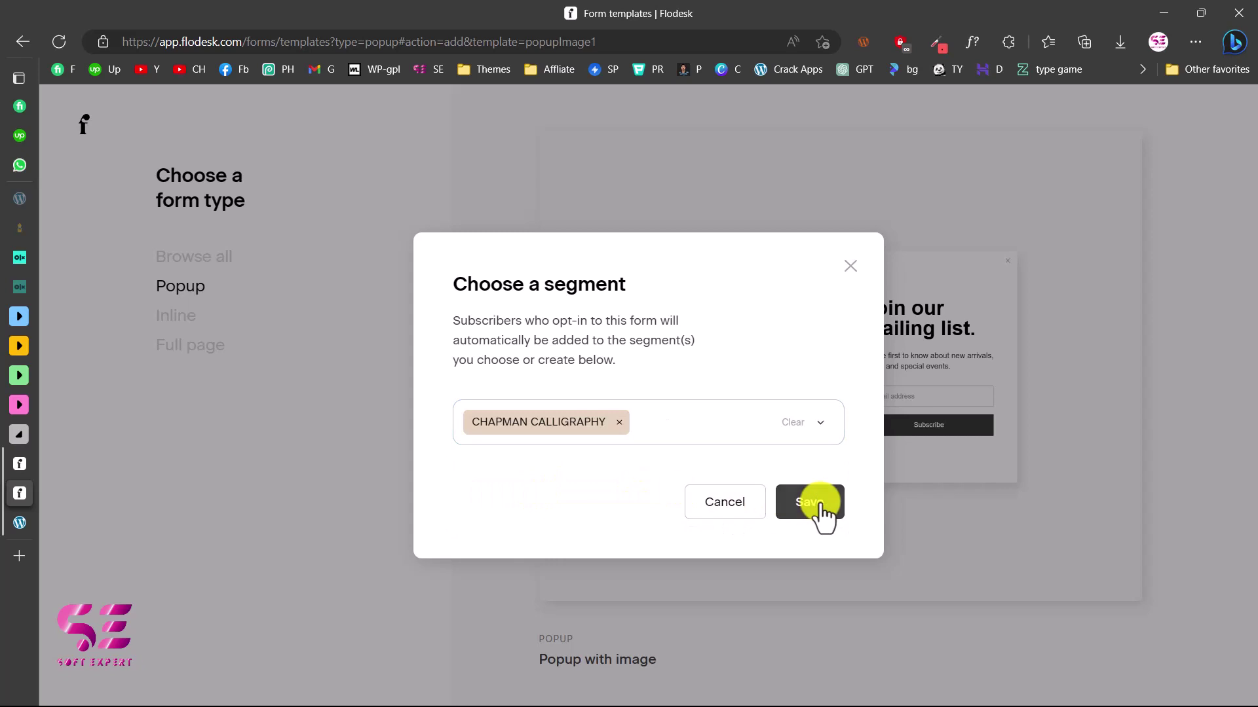
pyautogui.click(821, 506)
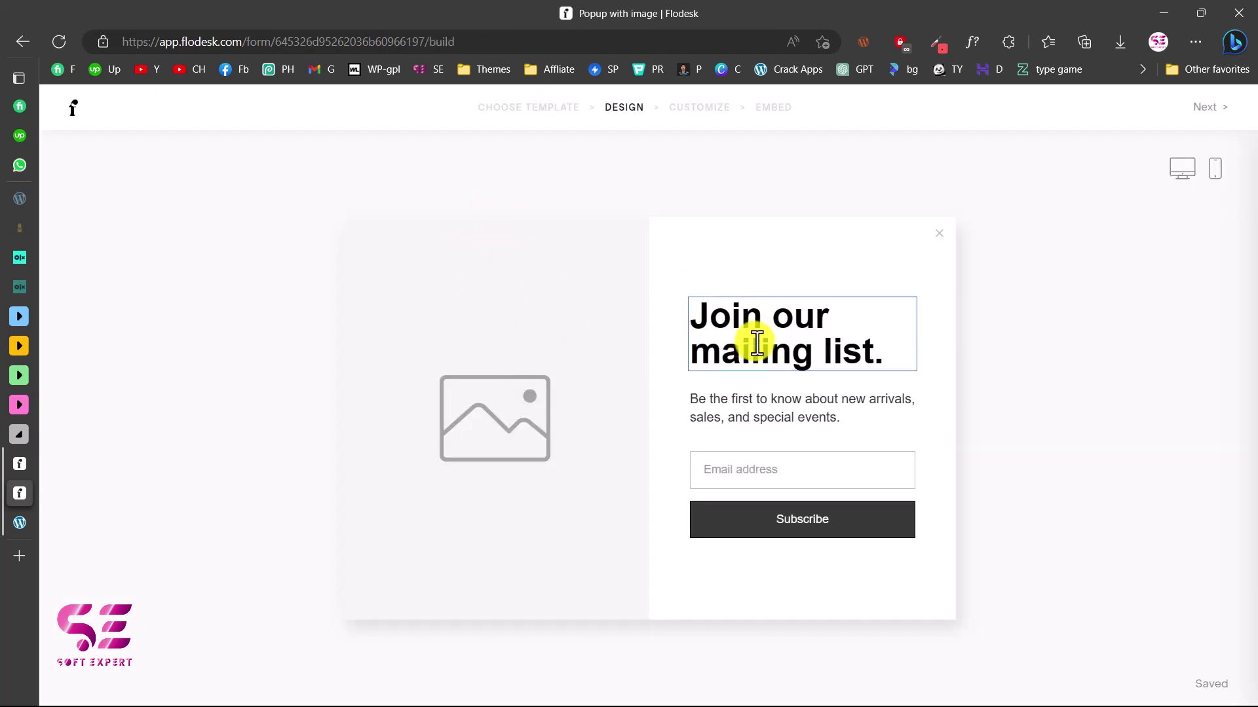
# Check the image, 'Join our mailing list' headline and subtitle, then advance to Customize
pyautogui.click(506, 281)
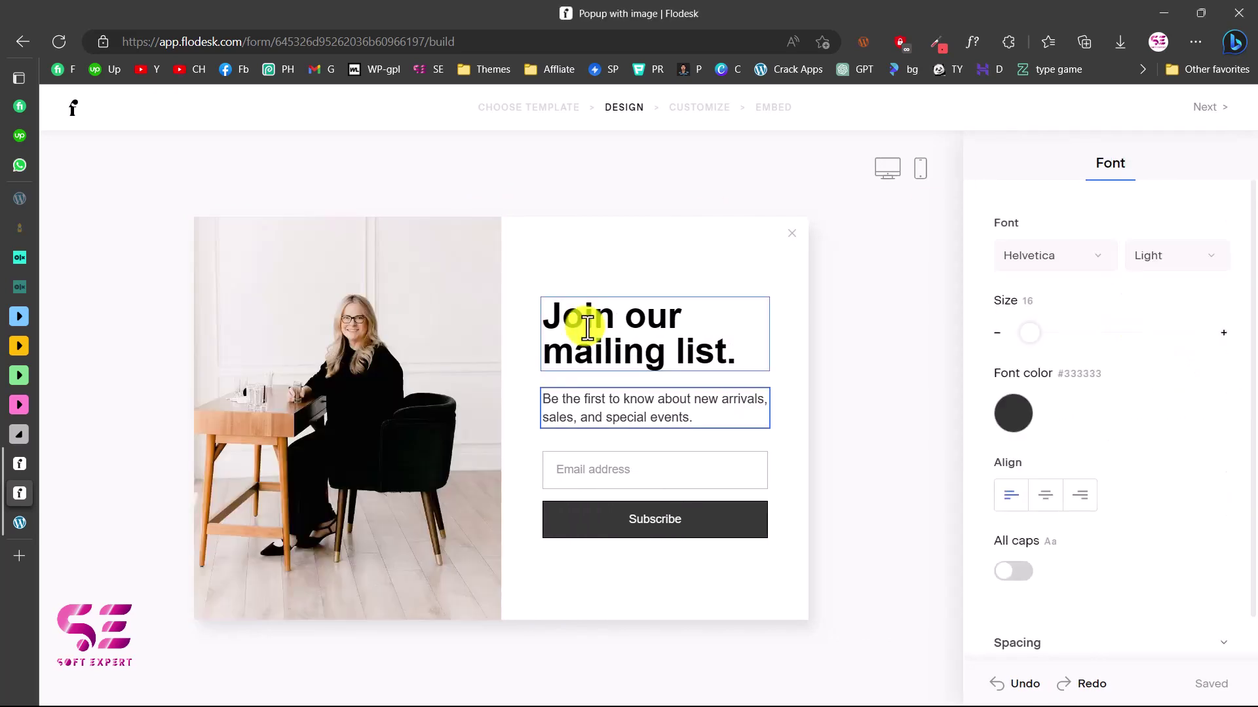
pyautogui.click(586, 326)
pyautogui.click(686, 422)
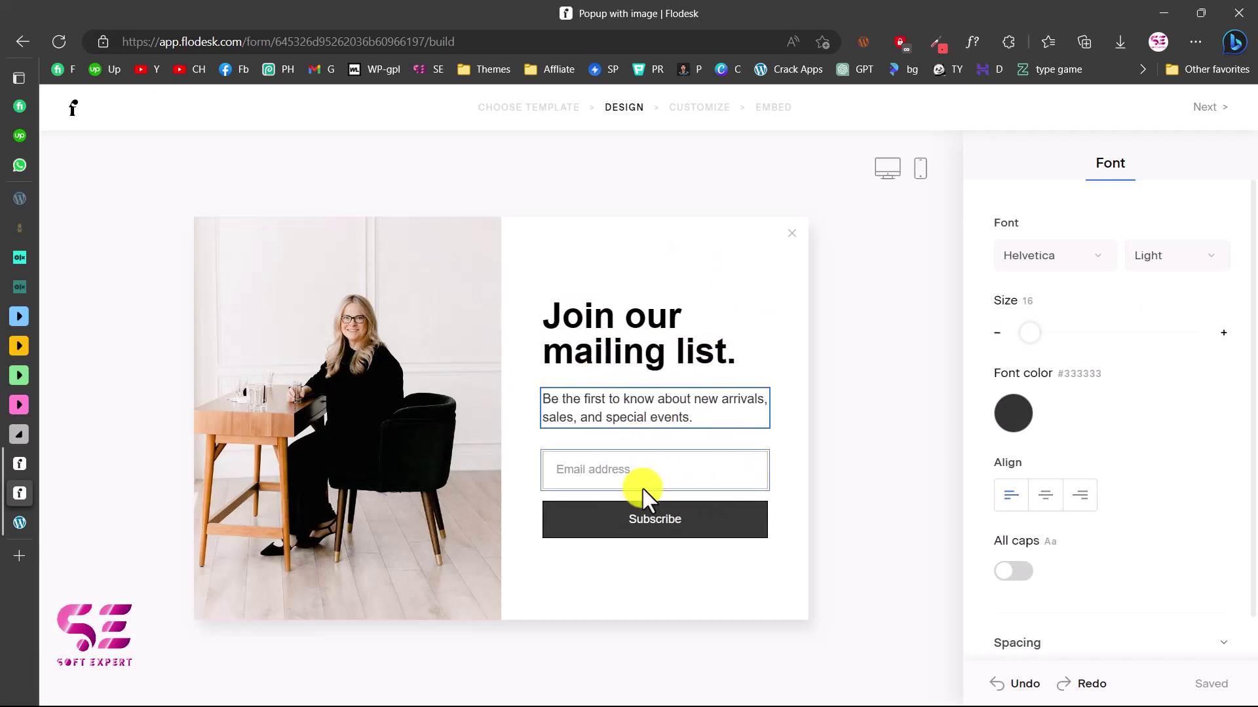
pyautogui.click(1203, 110)
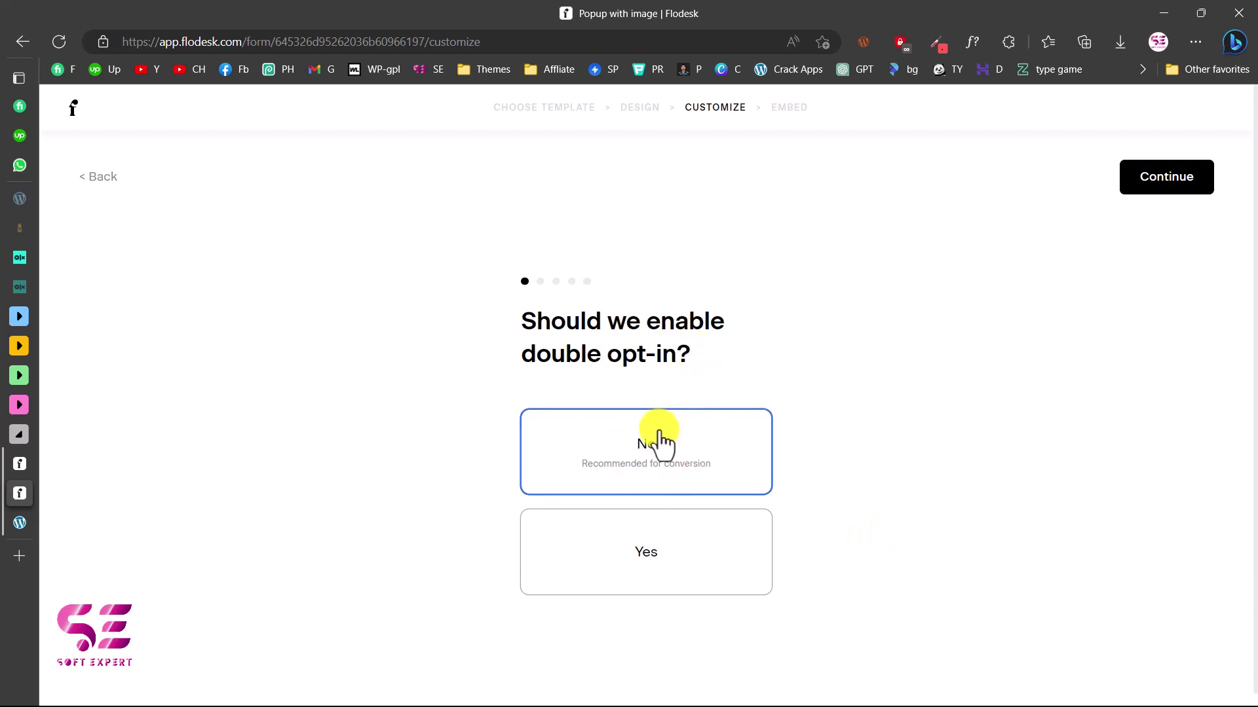
# Keep double opt-in off, hide the popup from returning subscribers, and keep notifications and success message
pyautogui.click(1177, 190)
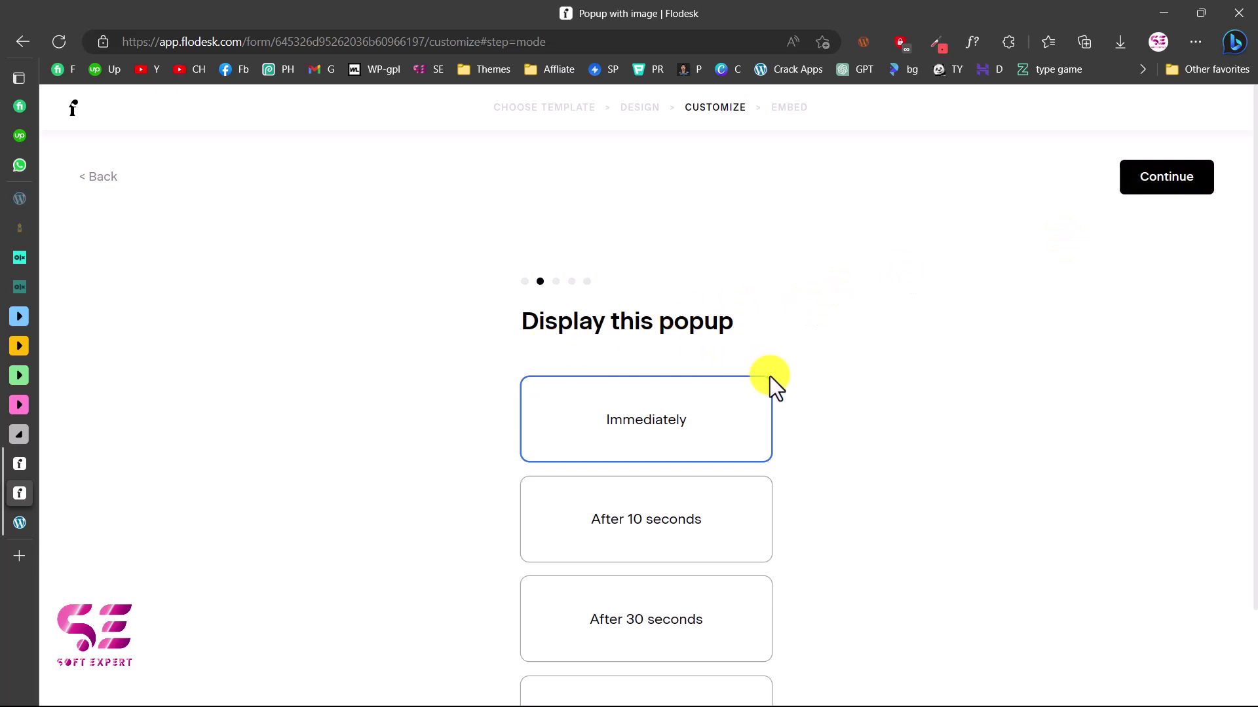
pyautogui.scroll(-2, 687, 507)
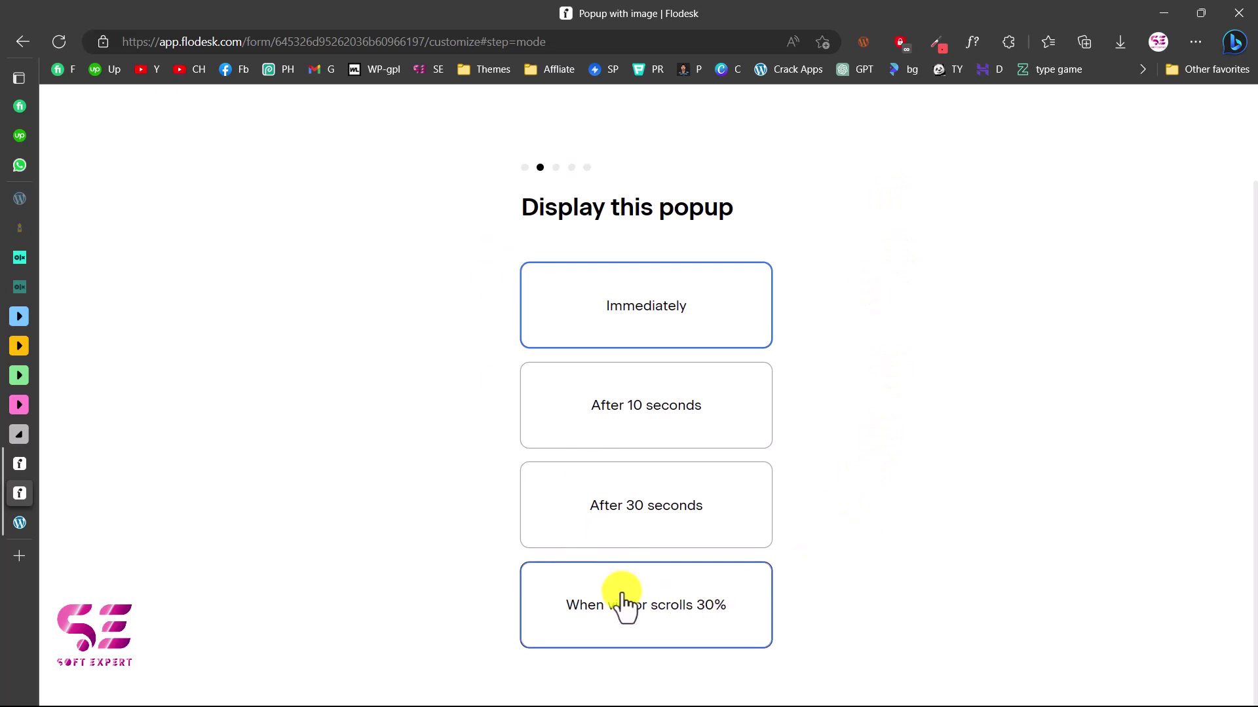
pyautogui.scroll(2, 929, 420)
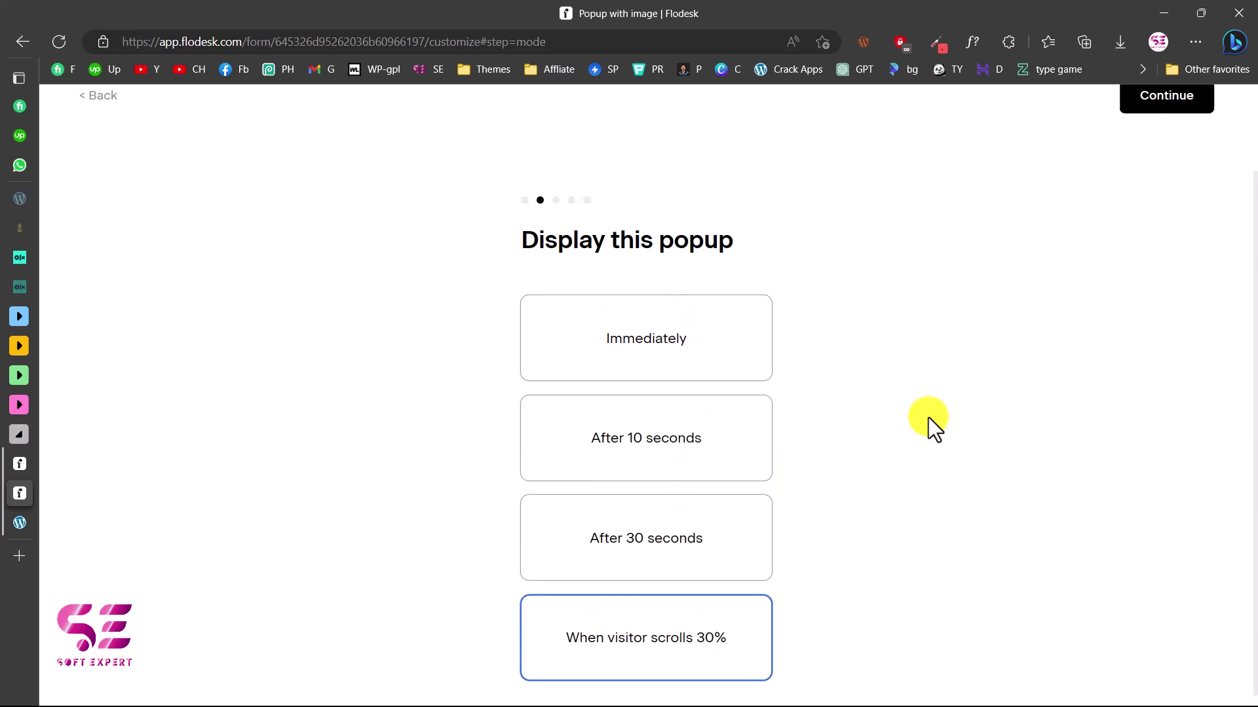
pyautogui.click(1145, 183)
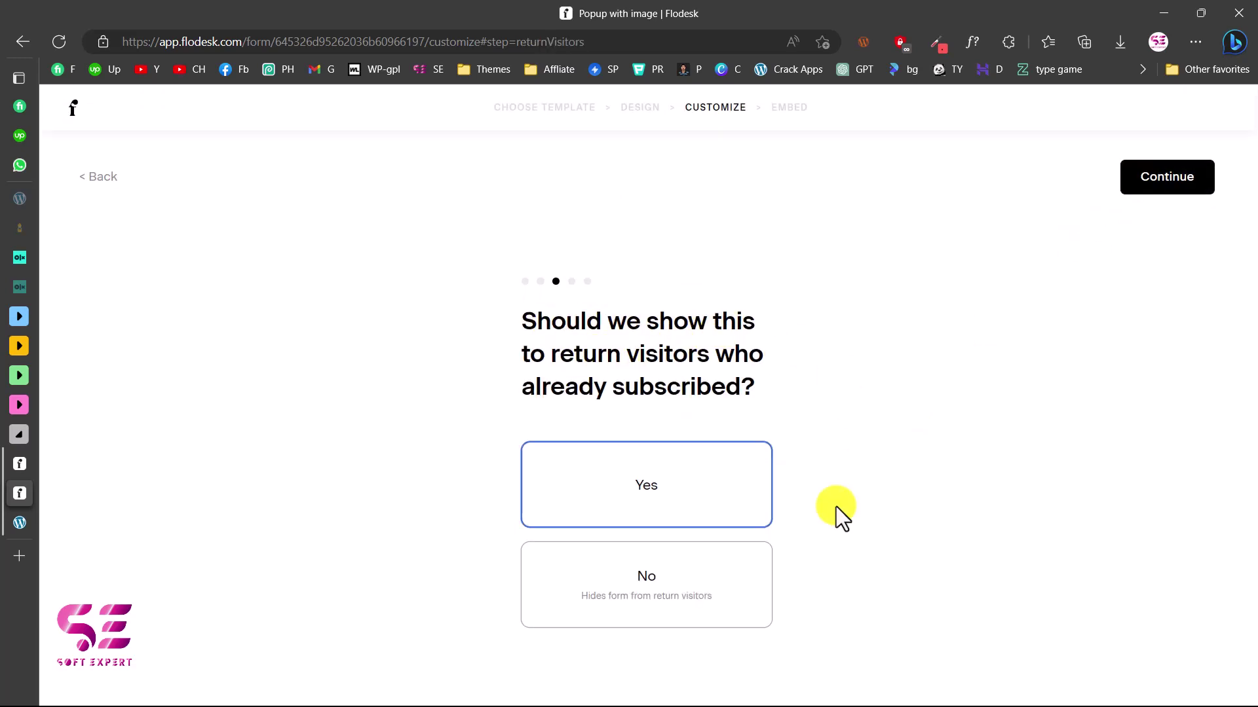
pyautogui.click(638, 576)
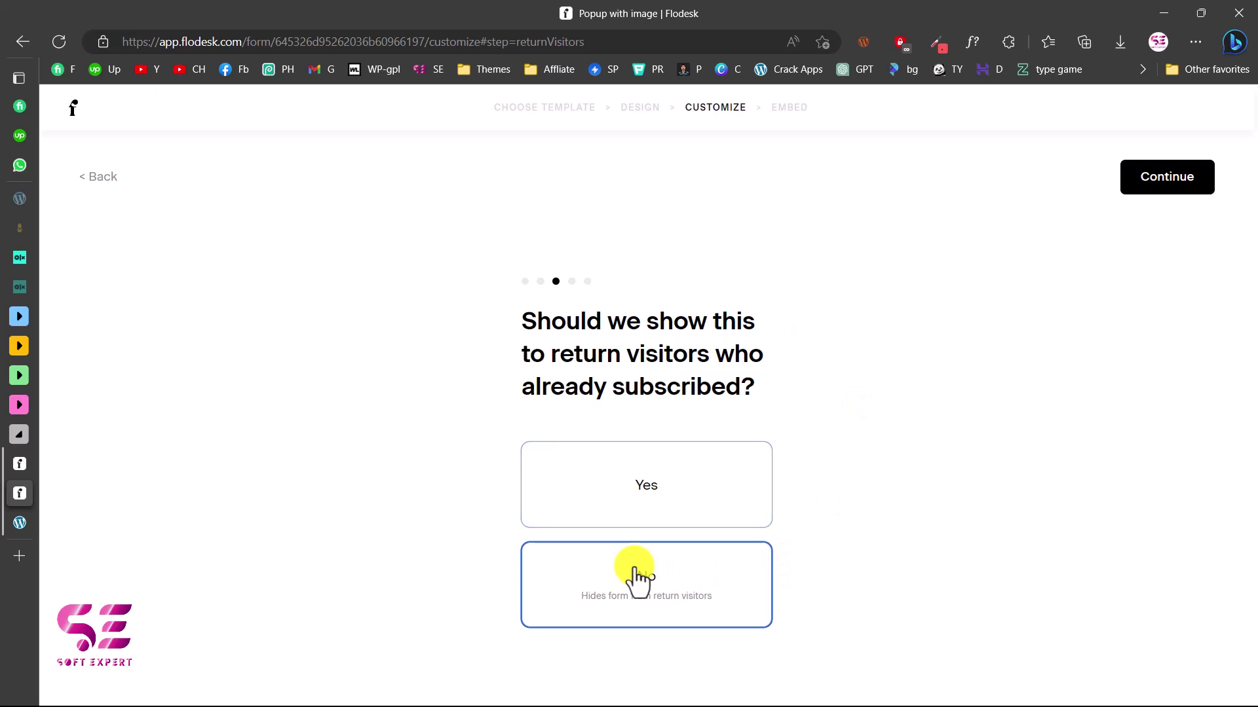
pyautogui.click(1181, 181)
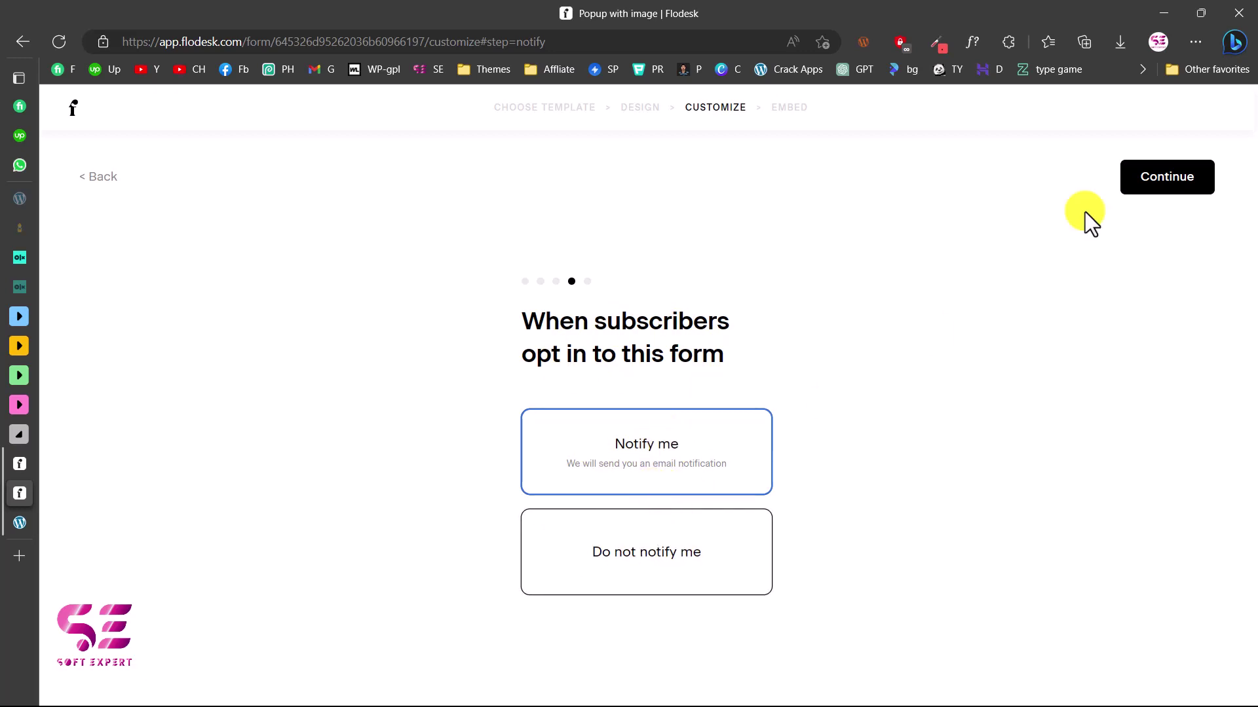
pyautogui.click(1178, 176)
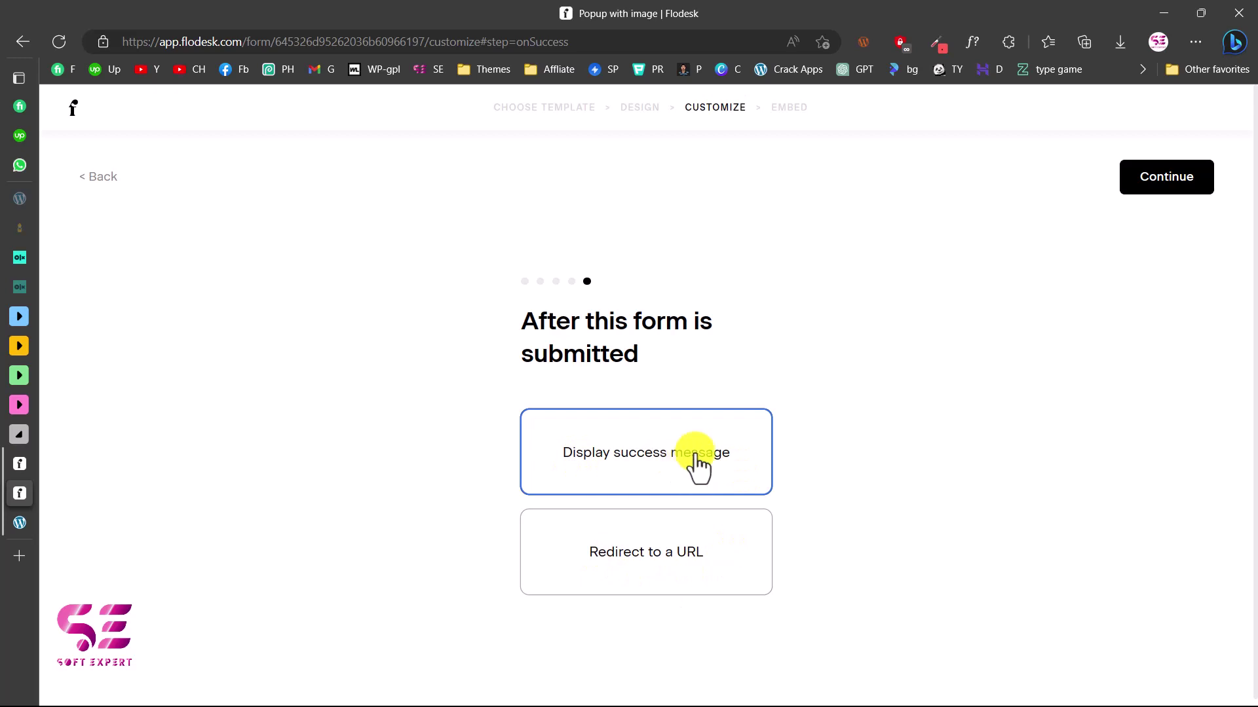
pyautogui.click(1170, 186)
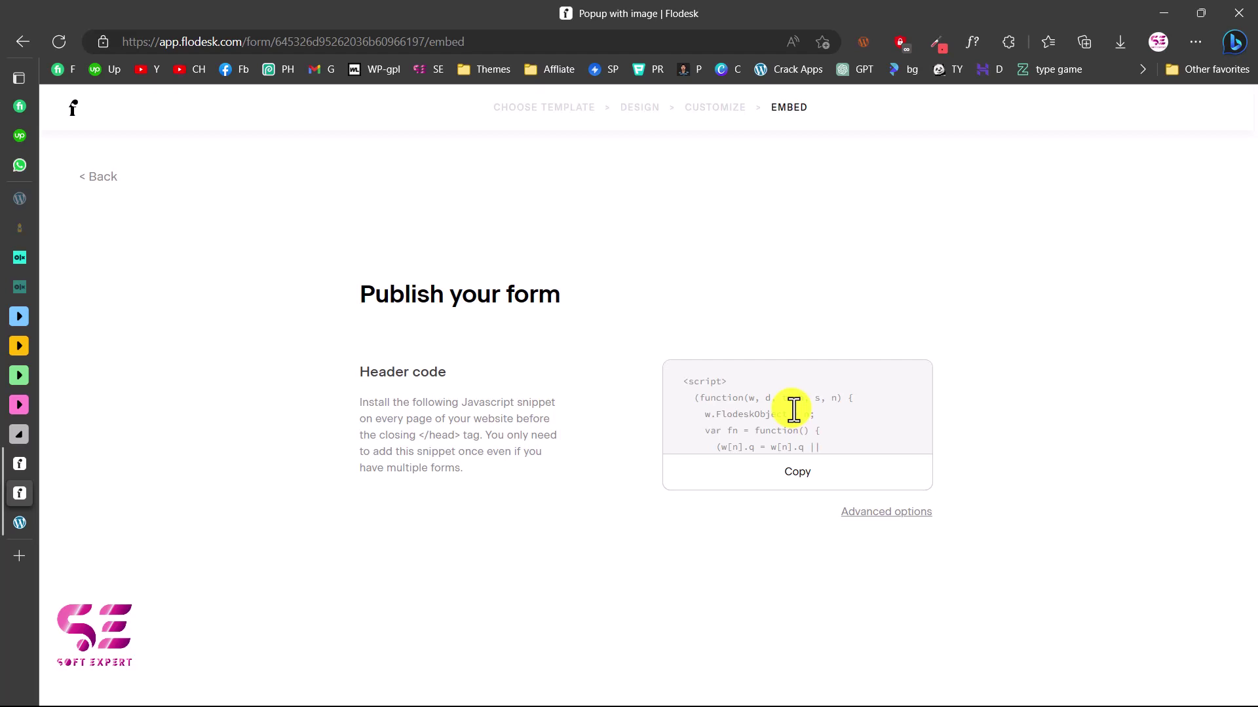
# Copy the popup's header embed code and switch to the Chapman Calligraphy site
pyautogui.click(790, 481)
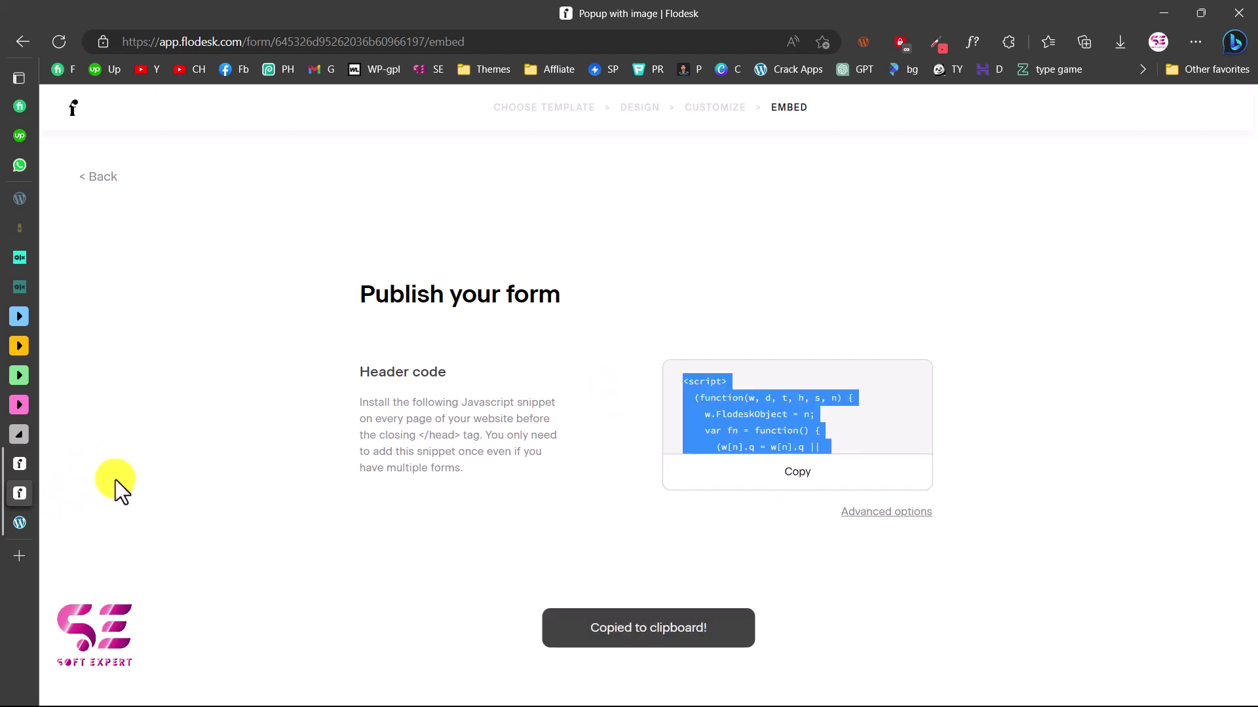
pyautogui.click(20, 524)
pyautogui.scroll(-6, 596, 302)
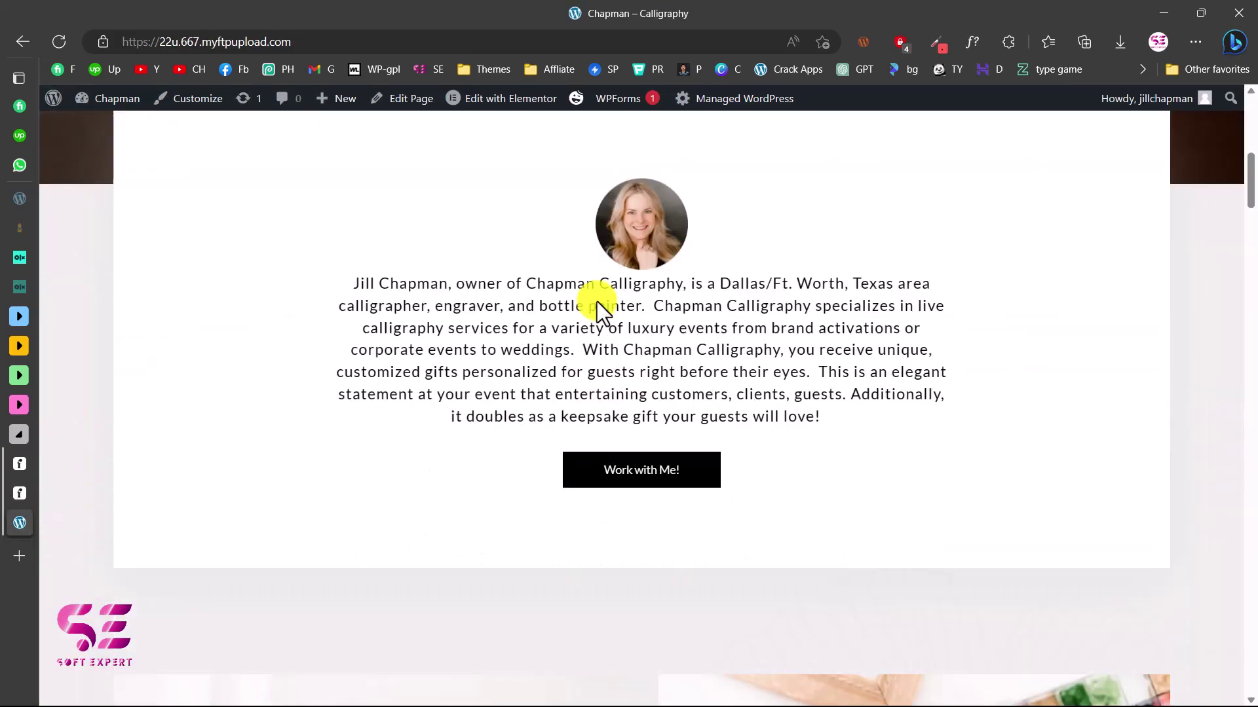
# Open the WordPress dashboard and go to Plugins > Add New
pyautogui.scroll(-6, 596, 301)
pyautogui.scroll(15, 596, 301)
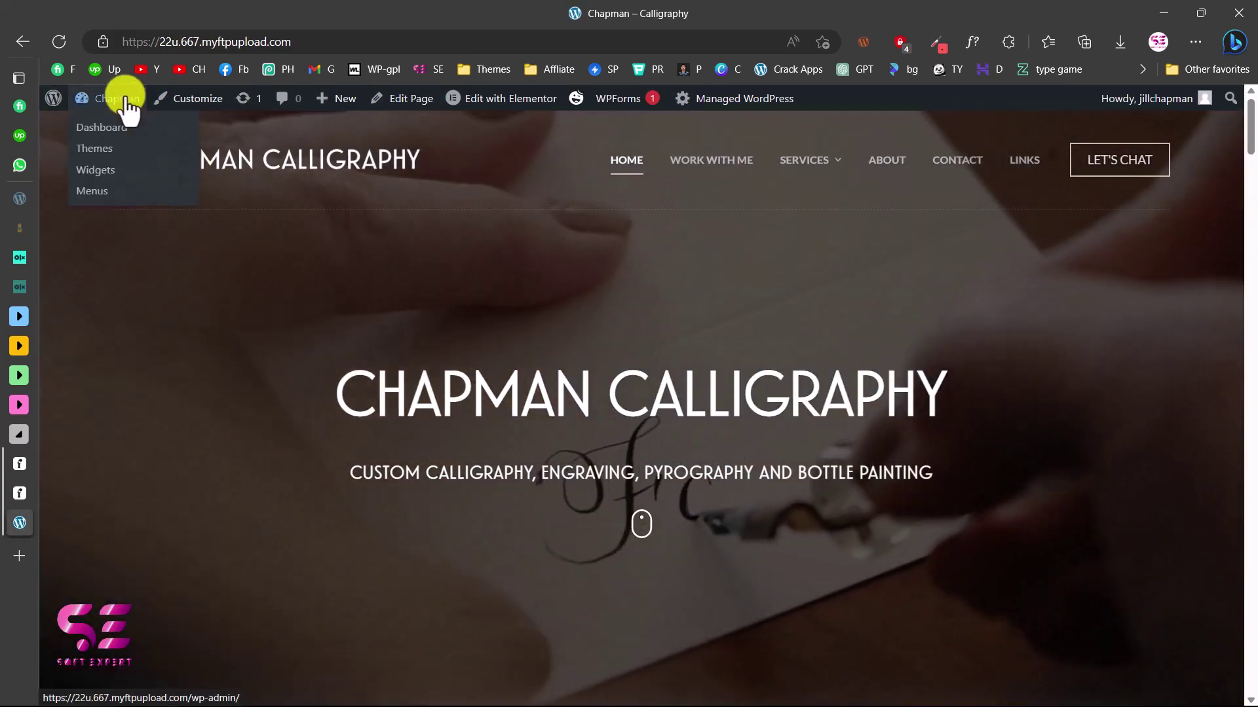
pyautogui.click(127, 104)
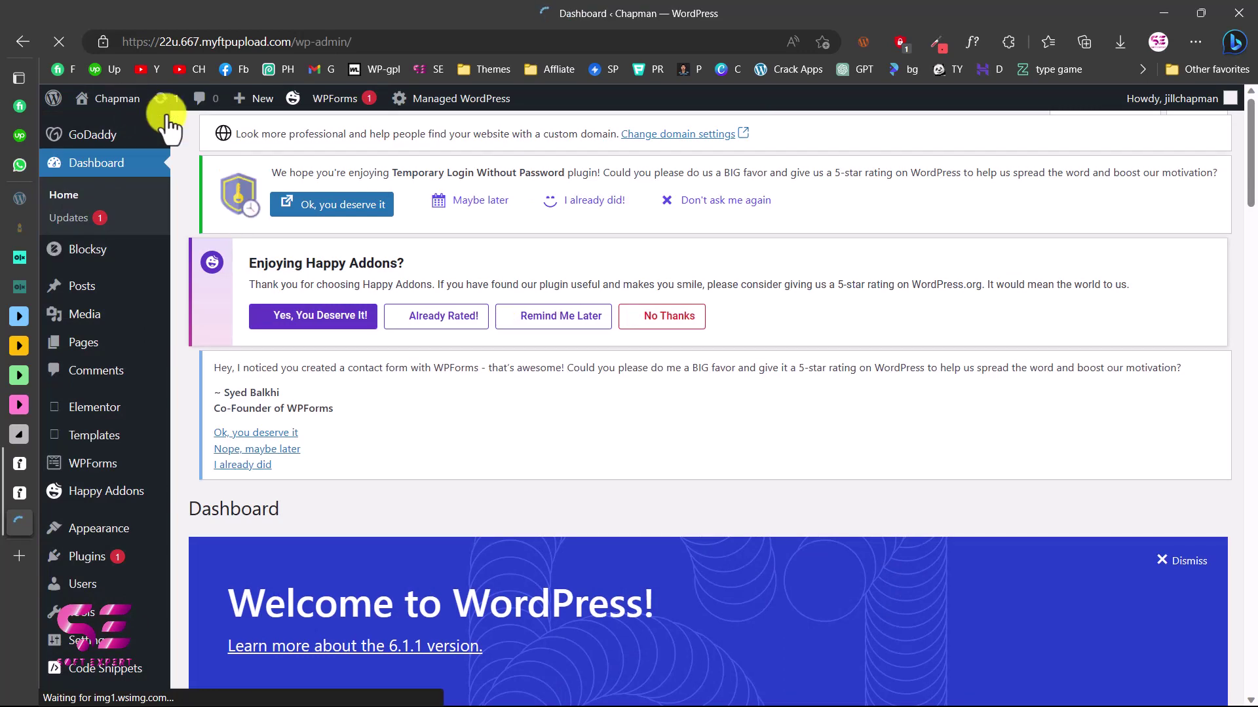
pyautogui.scroll(-2, 172, 262)
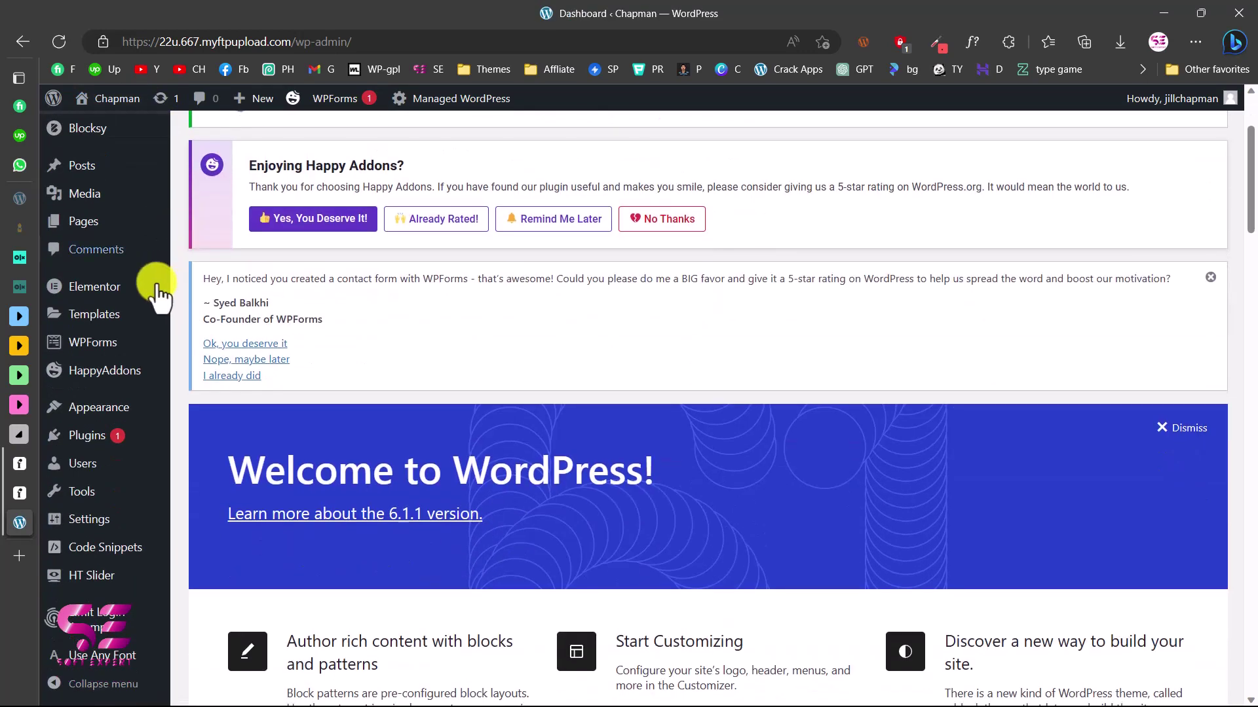
pyautogui.moveTo(117, 426)
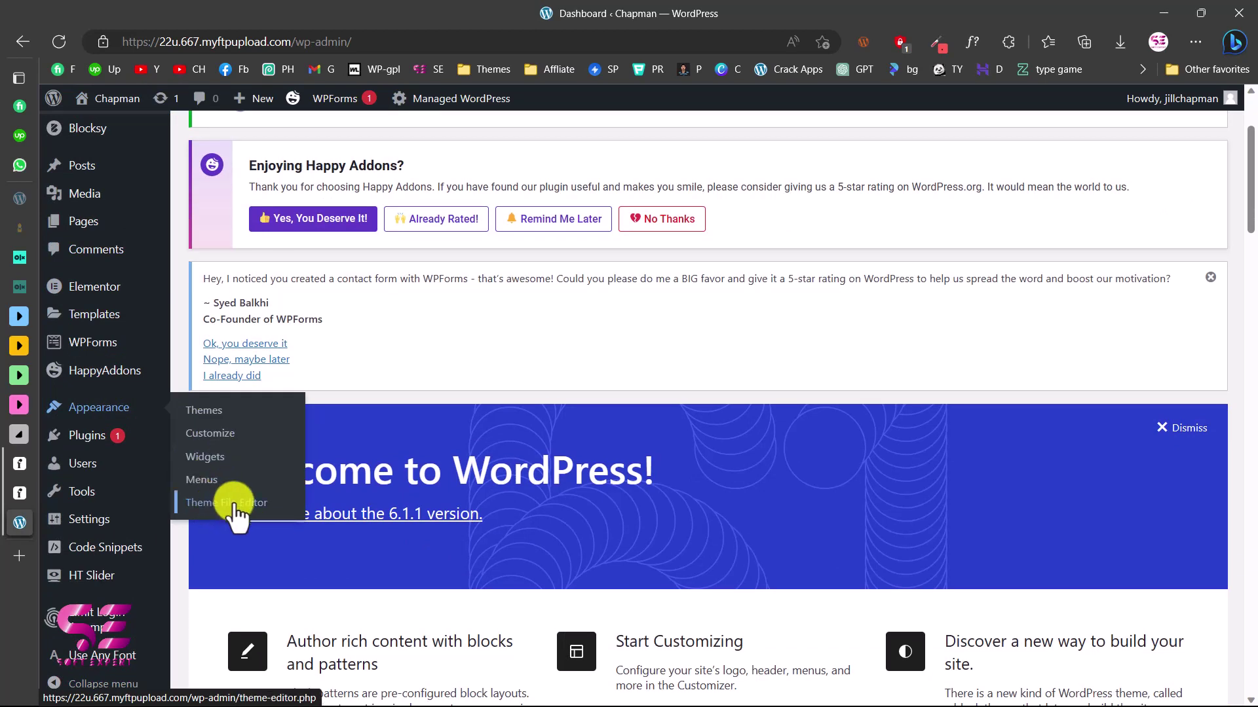
pyautogui.moveTo(85, 445)
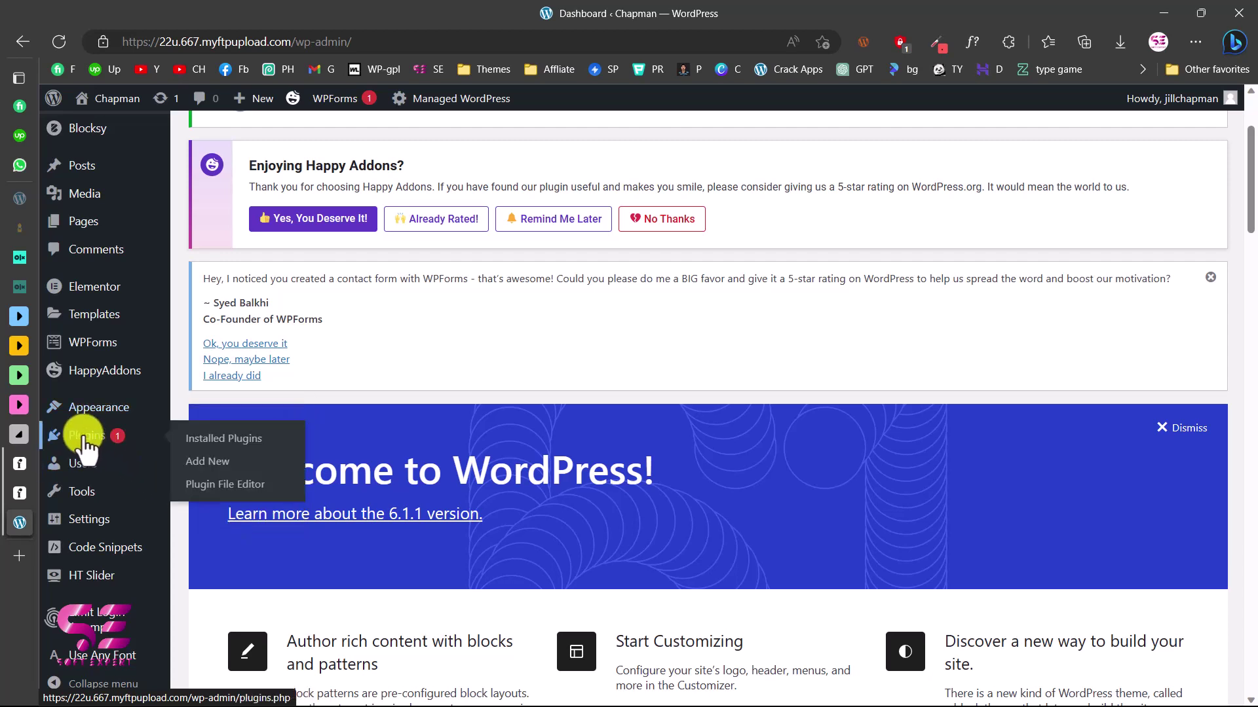
pyautogui.click(207, 461)
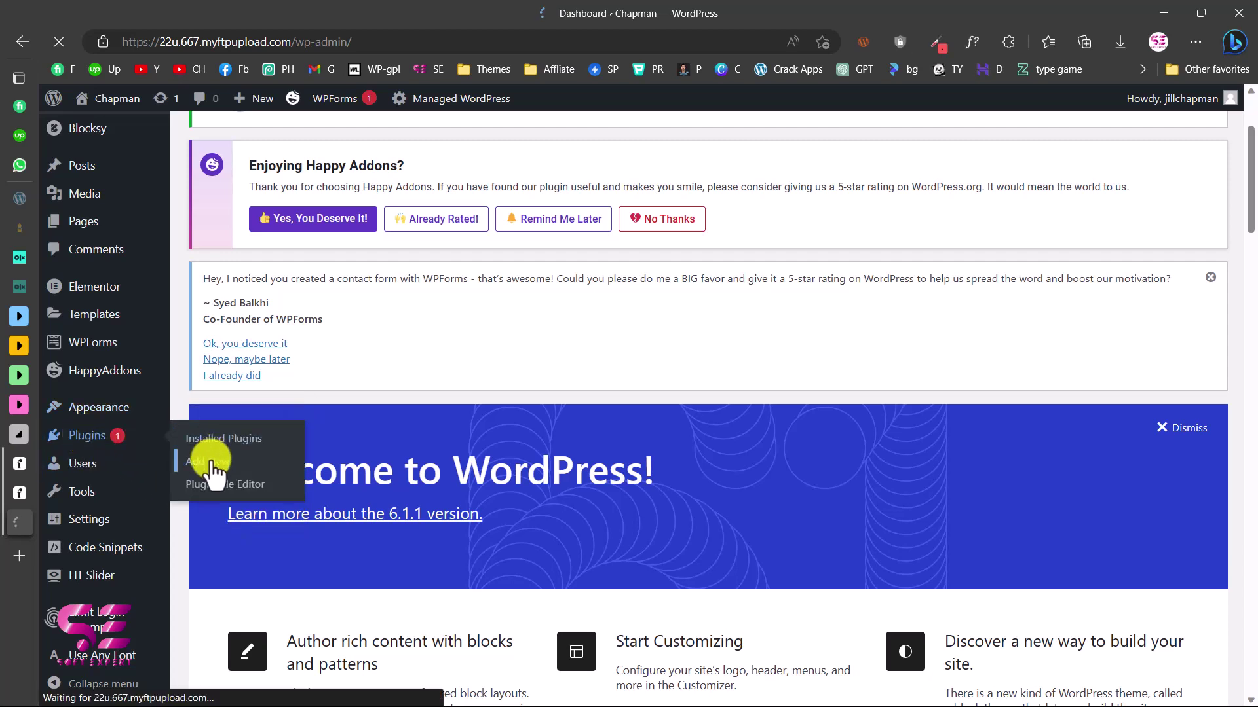
# Search plugins for 'header footer' and find WPCode marked Active
pyautogui.click(1046, 234)
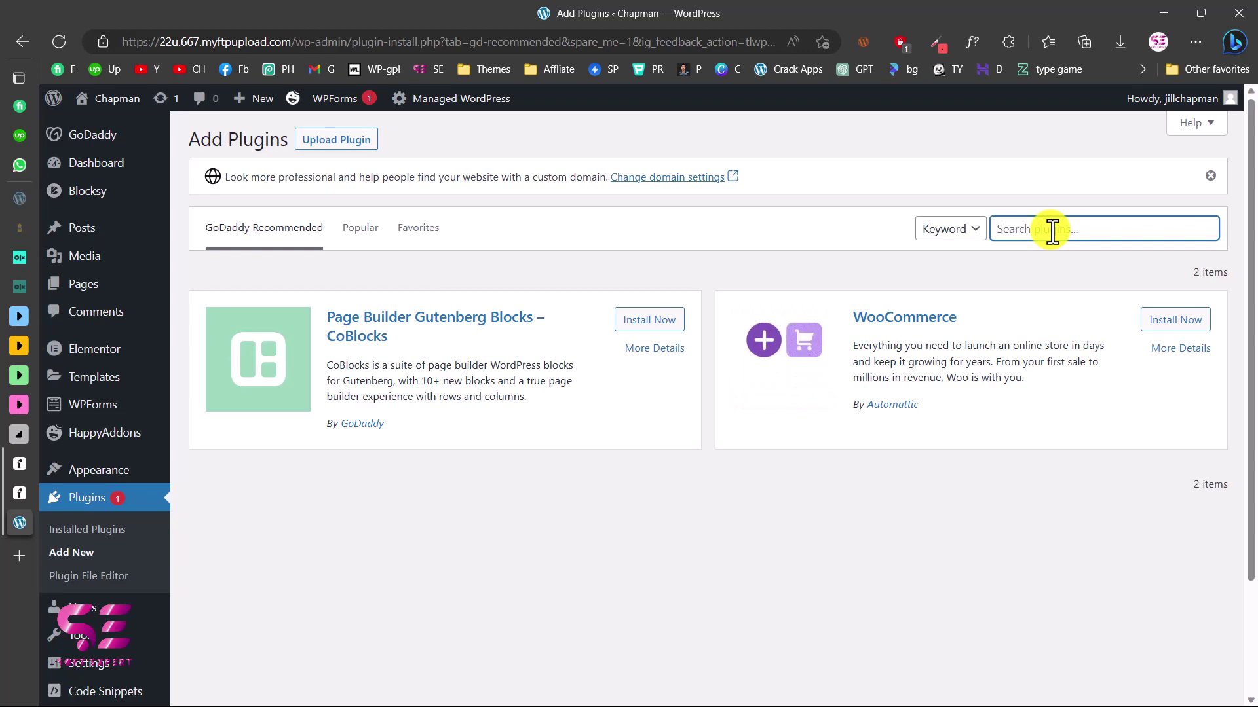
pyautogui.write('header footer')
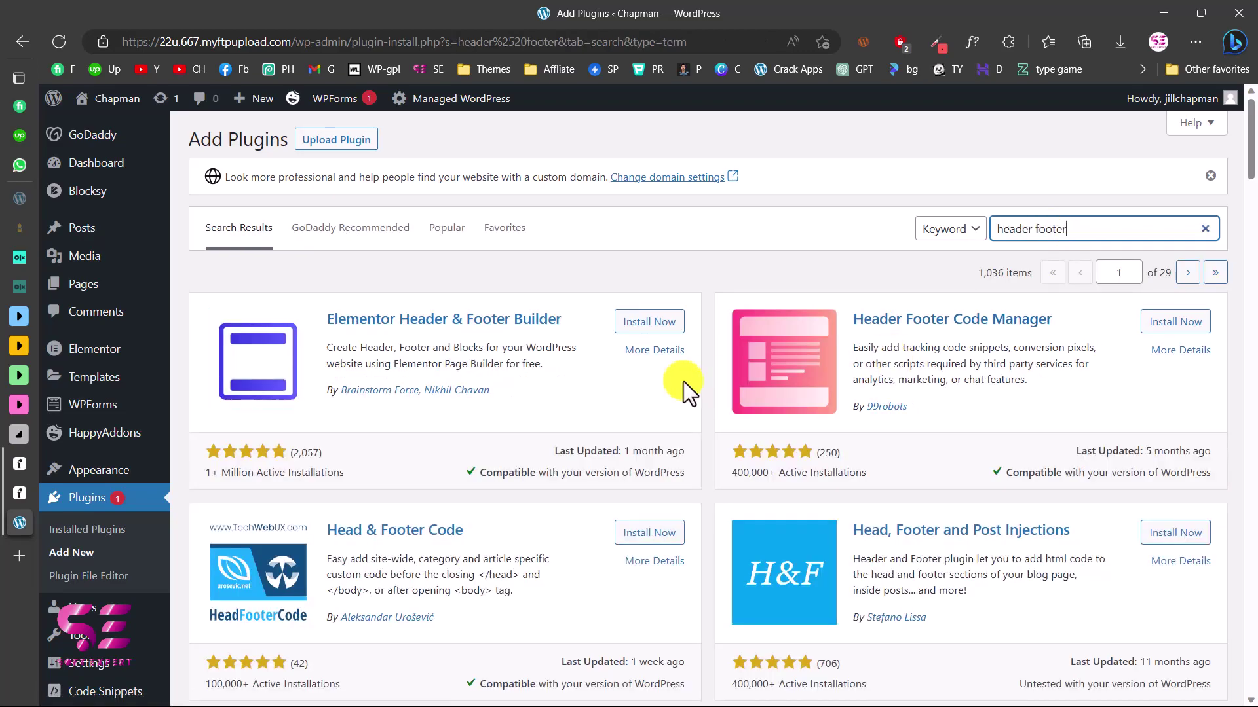
pyautogui.scroll(-15, 895, 400)
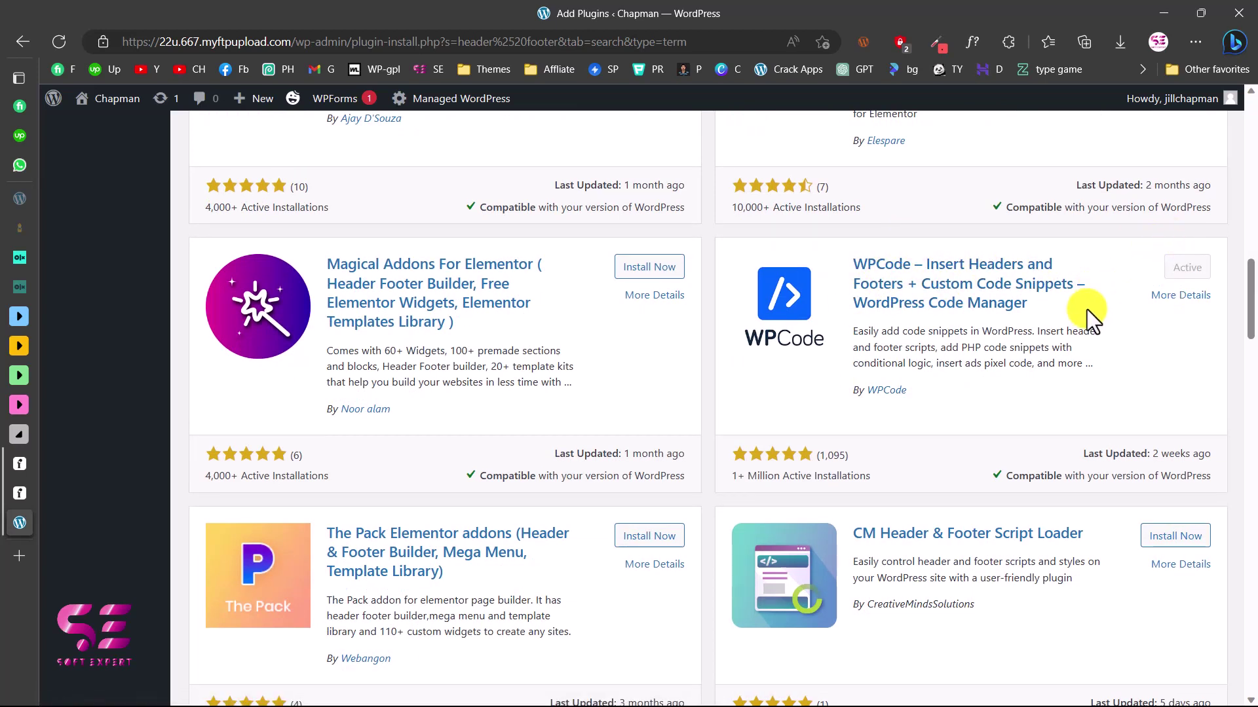
pyautogui.scroll(15, 195, 349)
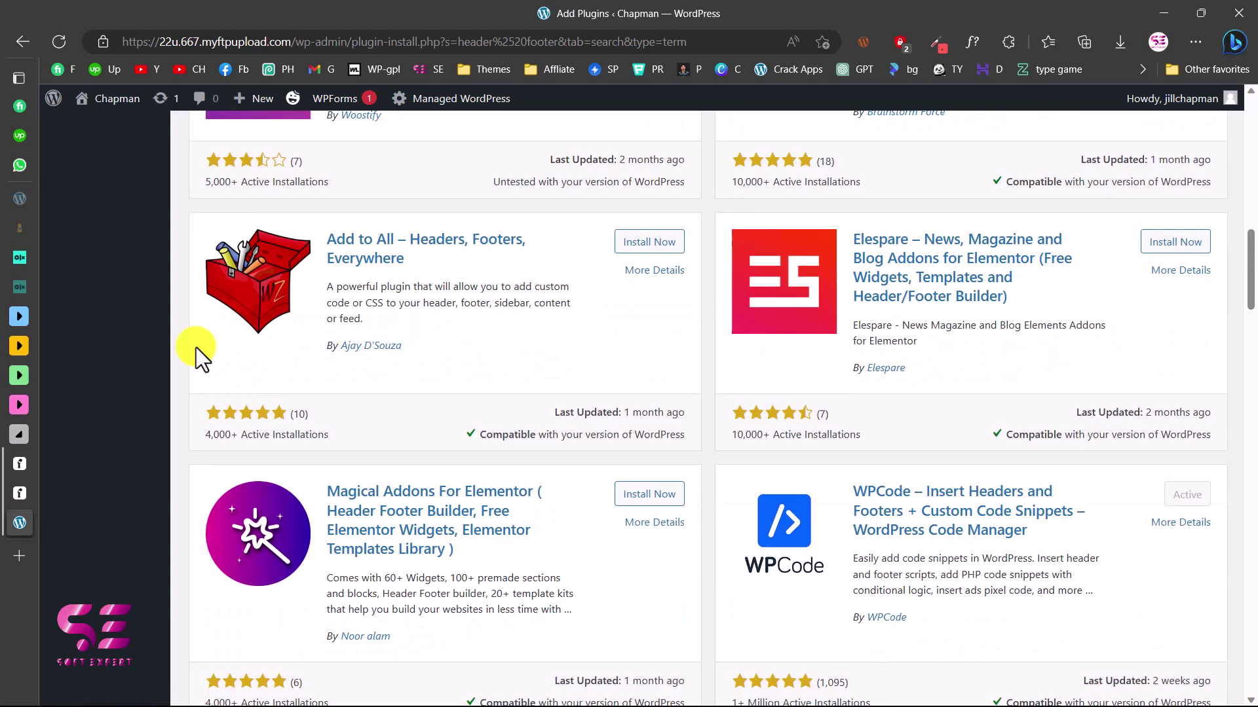
pyautogui.scroll(1, 195, 347)
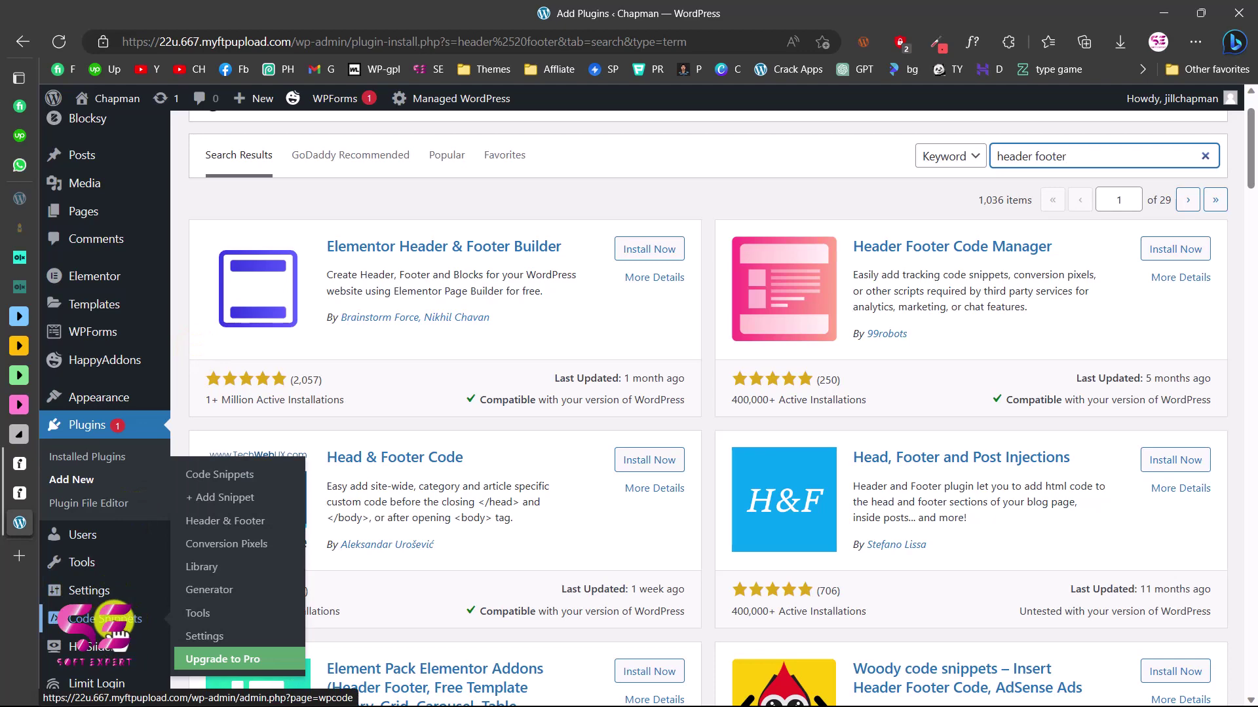
# Start a new custom code snippet from WPCode's Code Snippets page
pyautogui.click(115, 621)
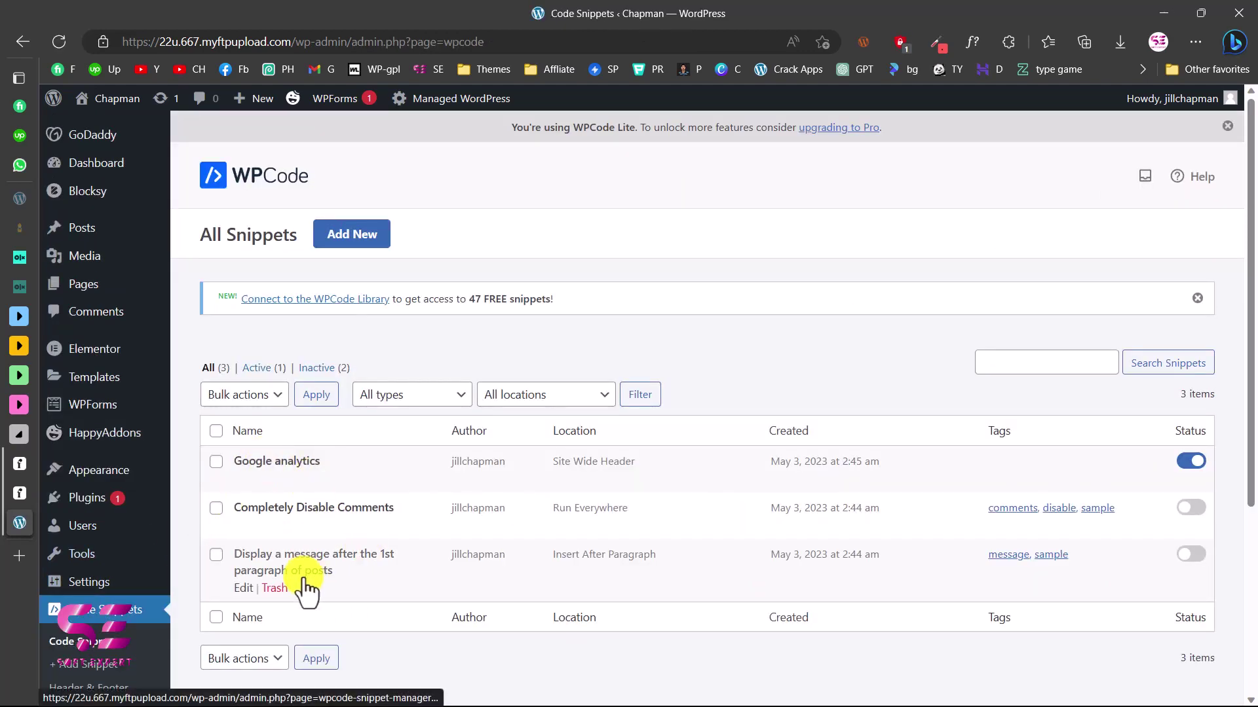
pyautogui.click(331, 243)
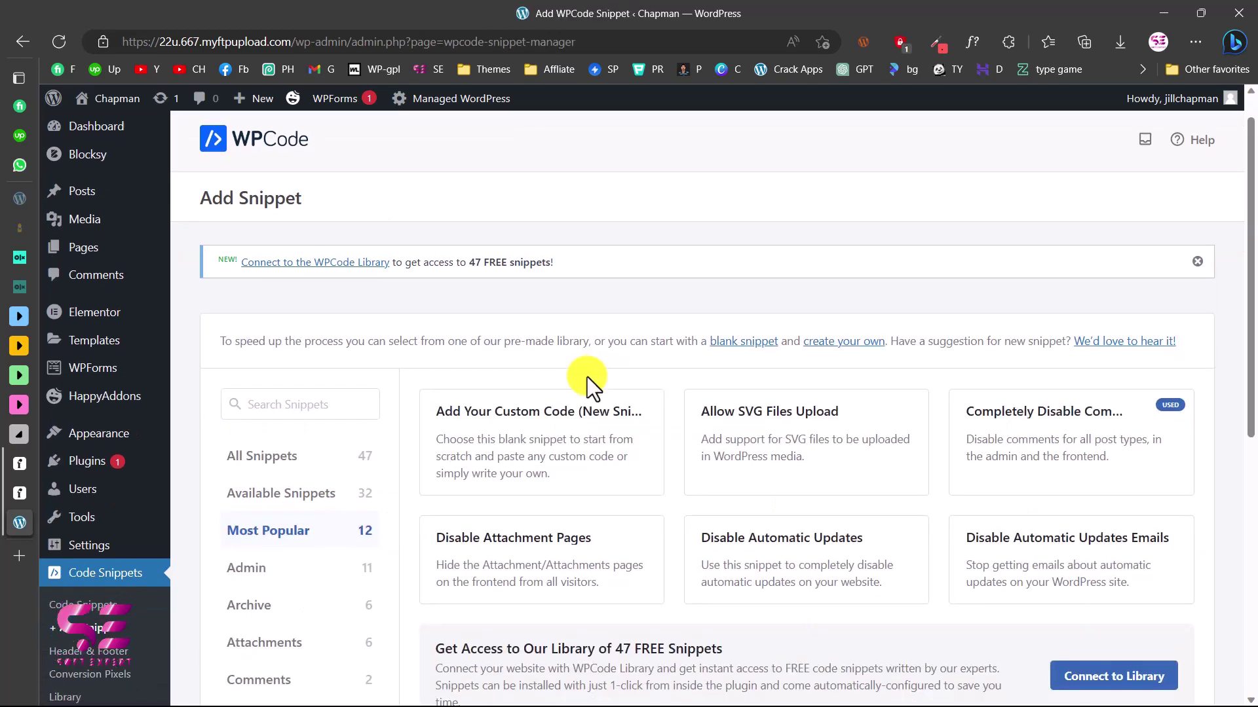
pyautogui.scroll(-2, 655, 348)
pyautogui.moveTo(569, 426)
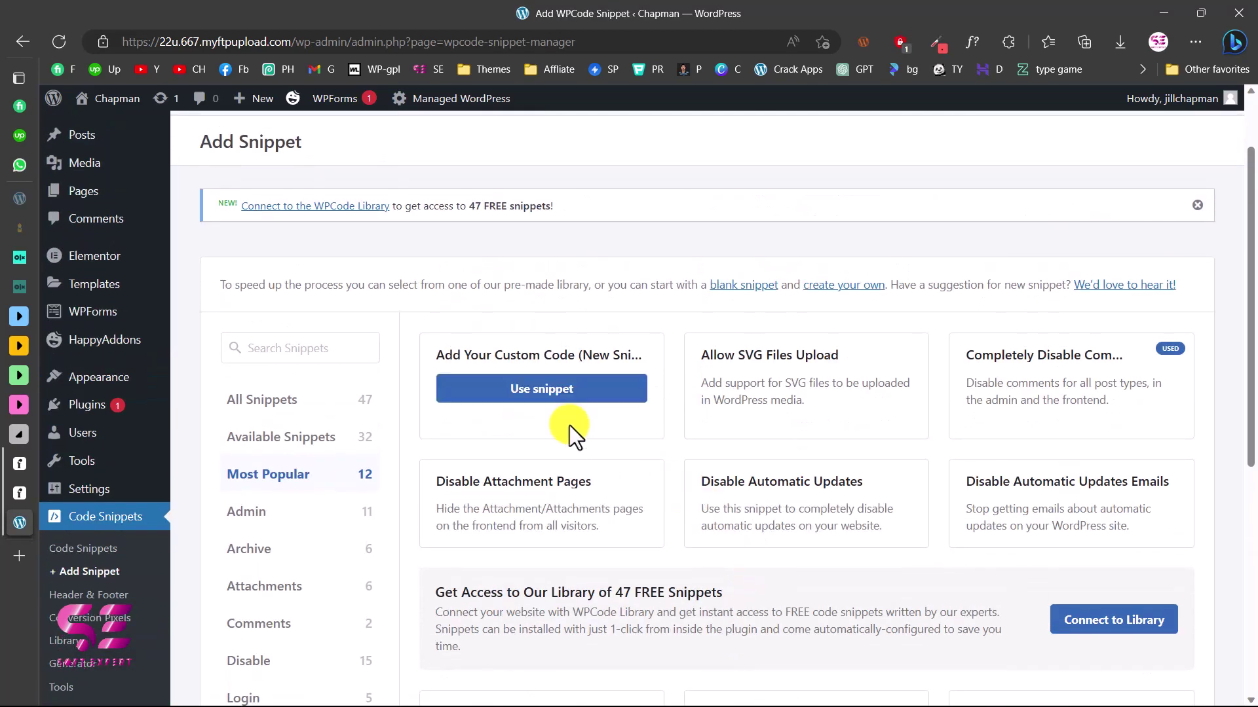
pyautogui.click(526, 391)
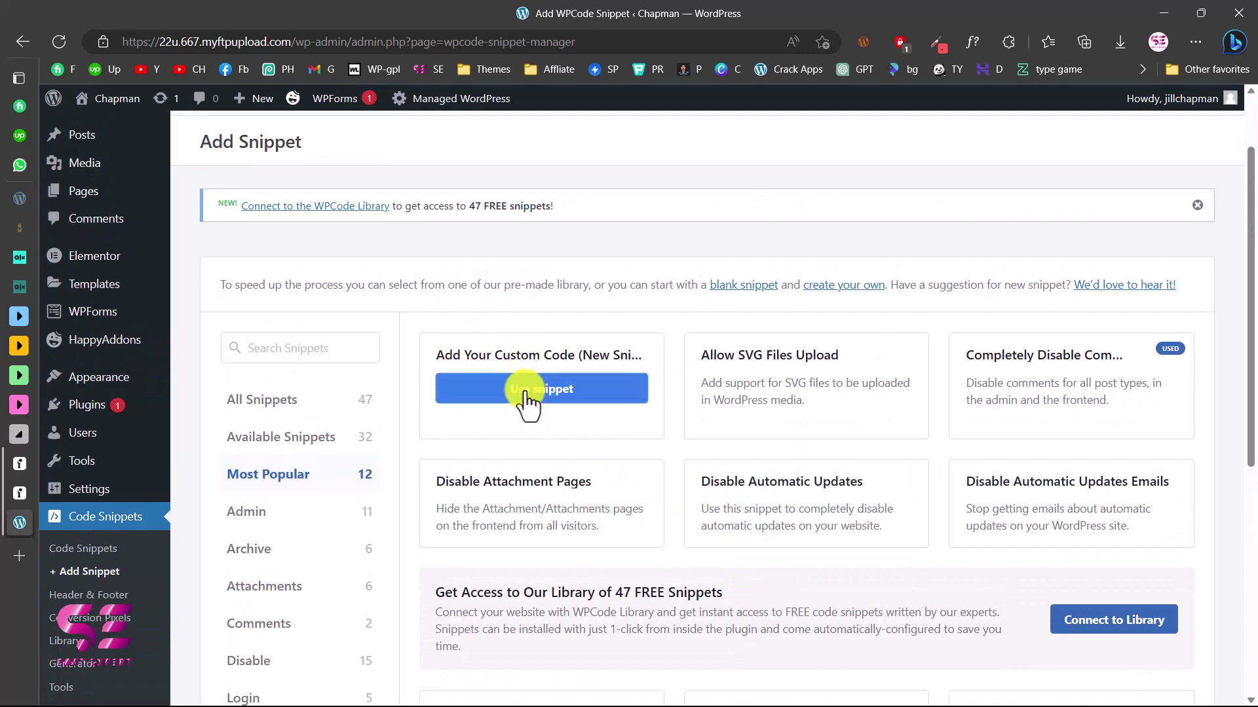
# Title the snippet 'Flodesk', make it a JavaScript Snippet, and paste the Flodesk script
pyautogui.write('Flodes')
pyautogui.scroll(-1, 1100, 347)
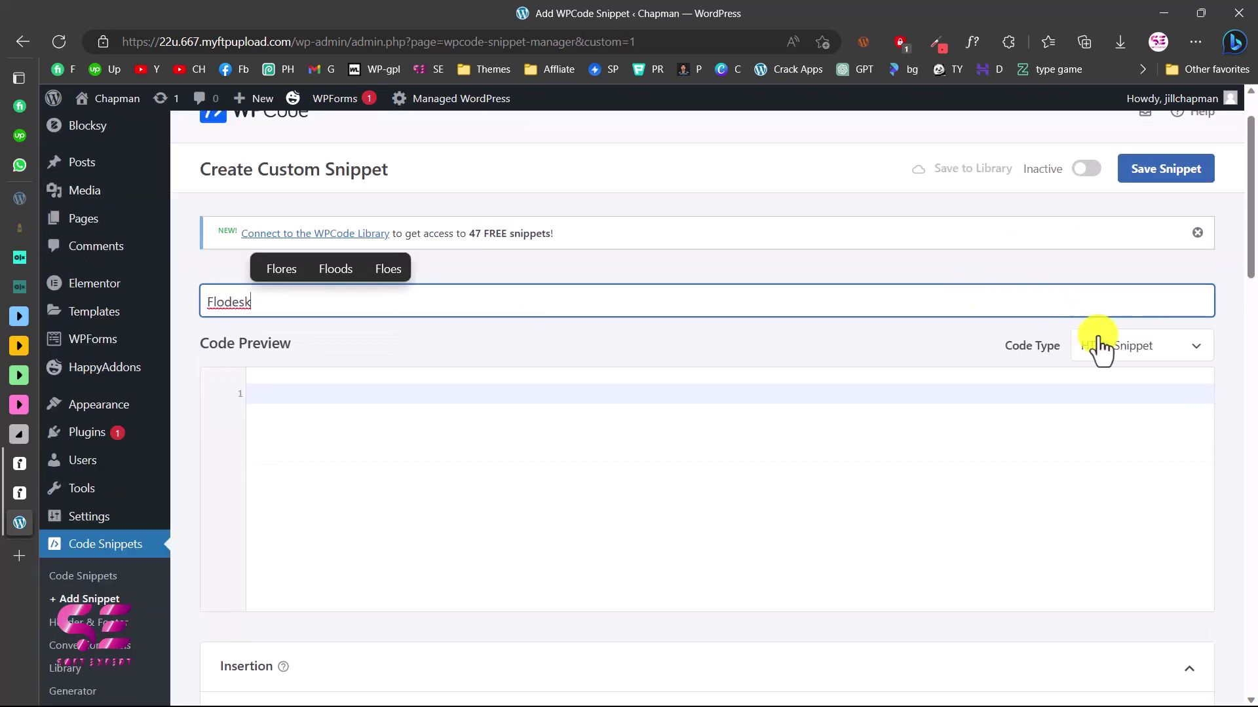
pyautogui.click(1148, 362)
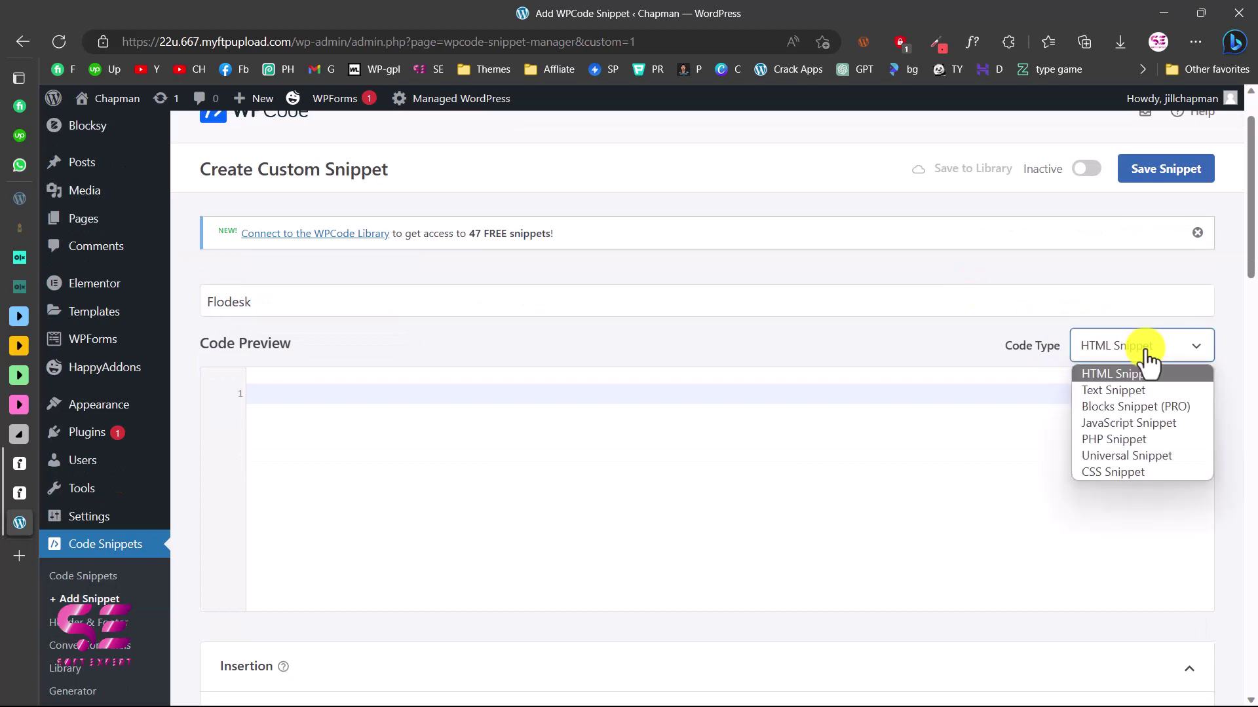
pyautogui.click(1118, 425)
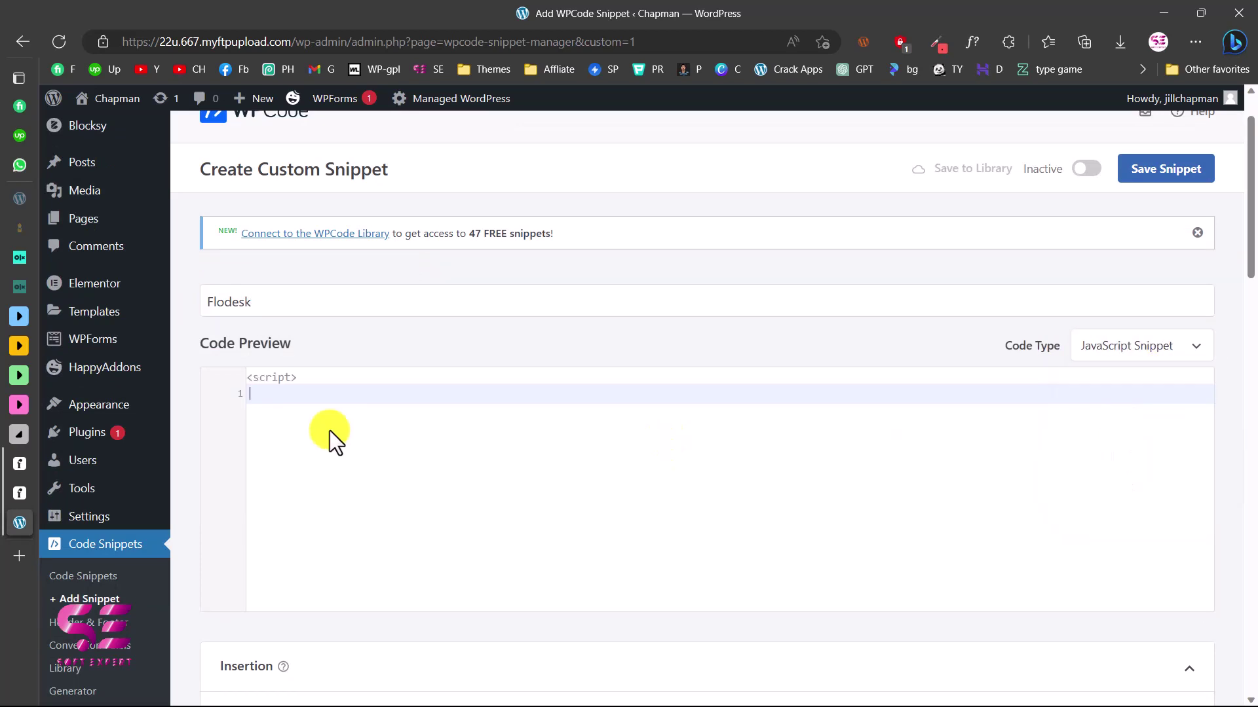
pyautogui.hotkey('ctrl', 'v')
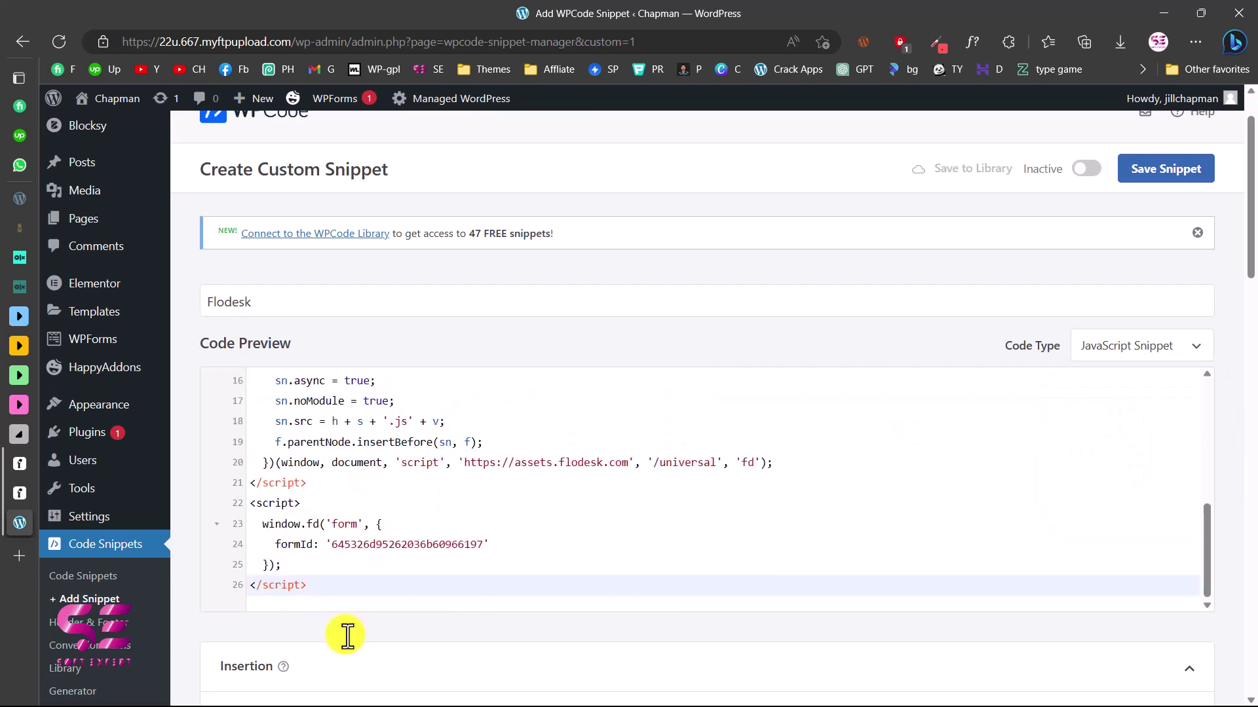
pyautogui.scroll(-8, 345, 636)
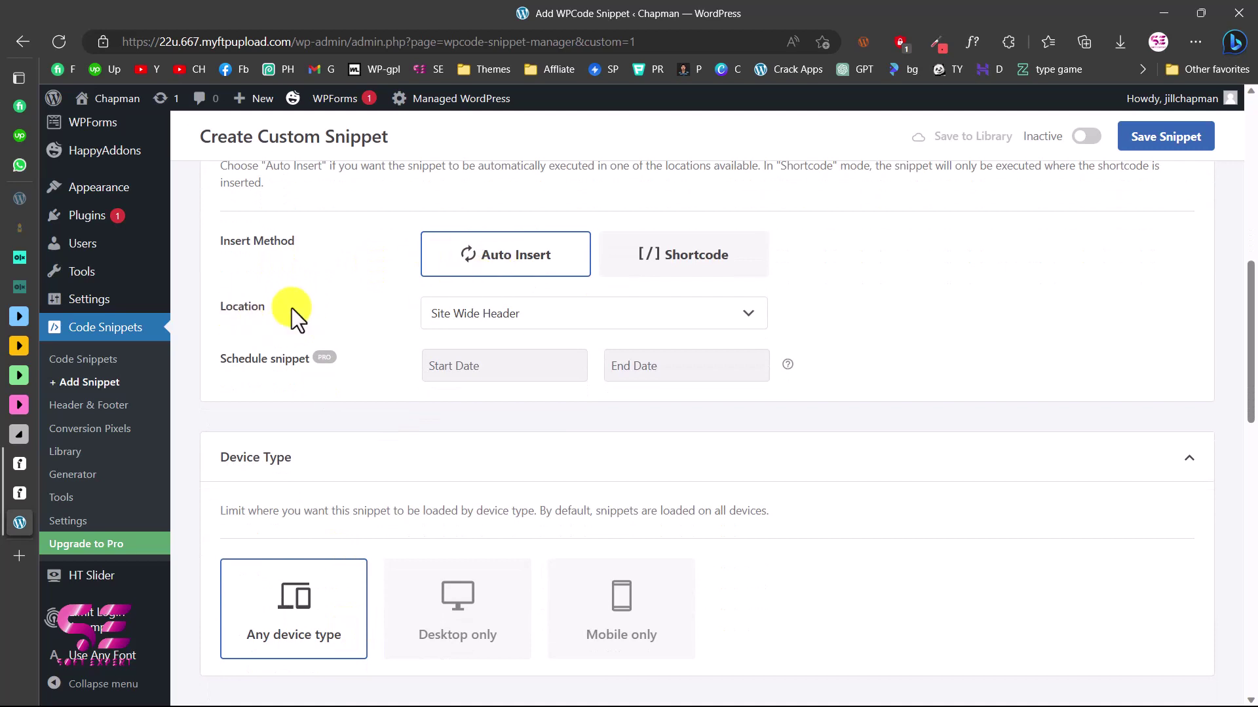
# Keep the Flodesk snippet's insert location as Site Wide Header and review its remaining settings
pyautogui.click(527, 315)
pyautogui.scroll(-1, 534, 328)
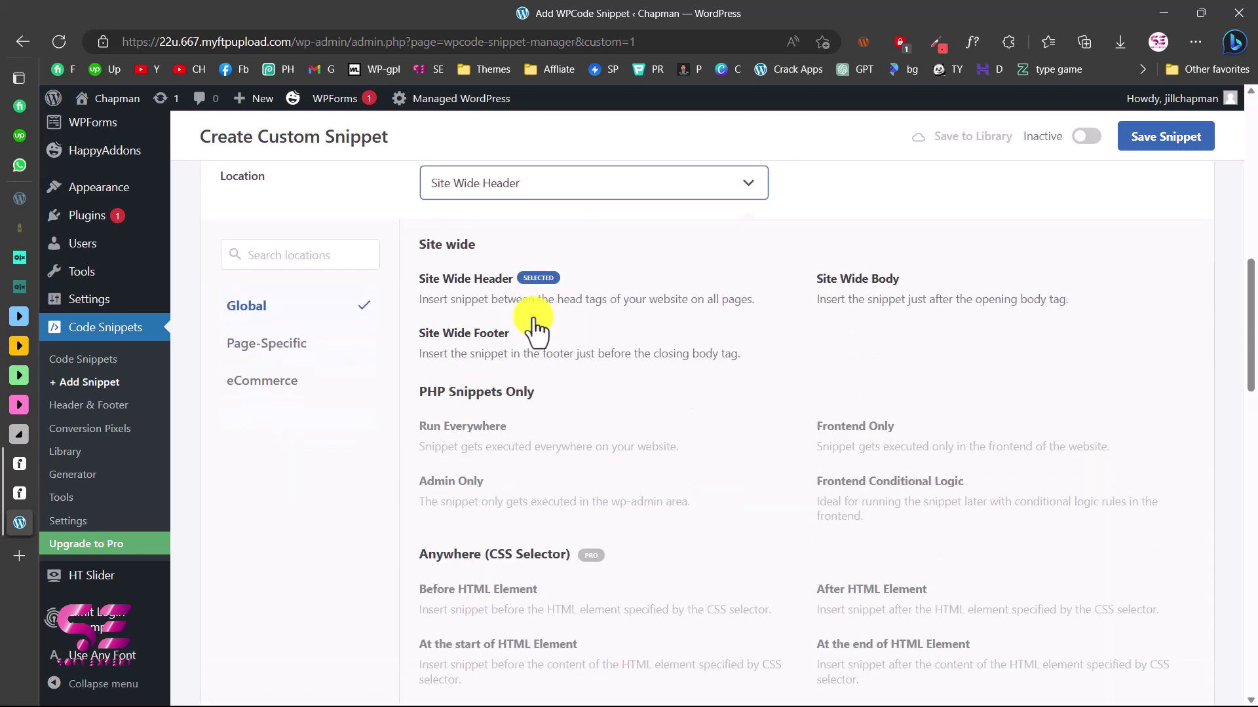
pyautogui.click(503, 206)
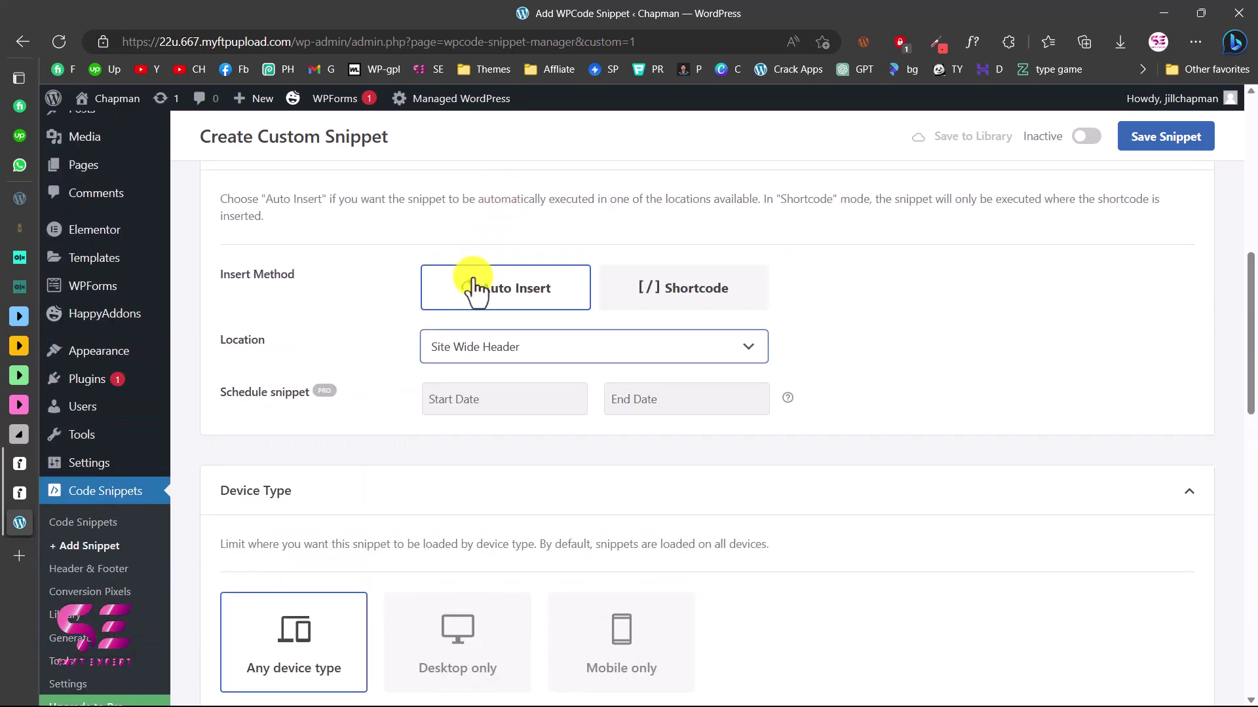
pyautogui.scroll(-3, 478, 365)
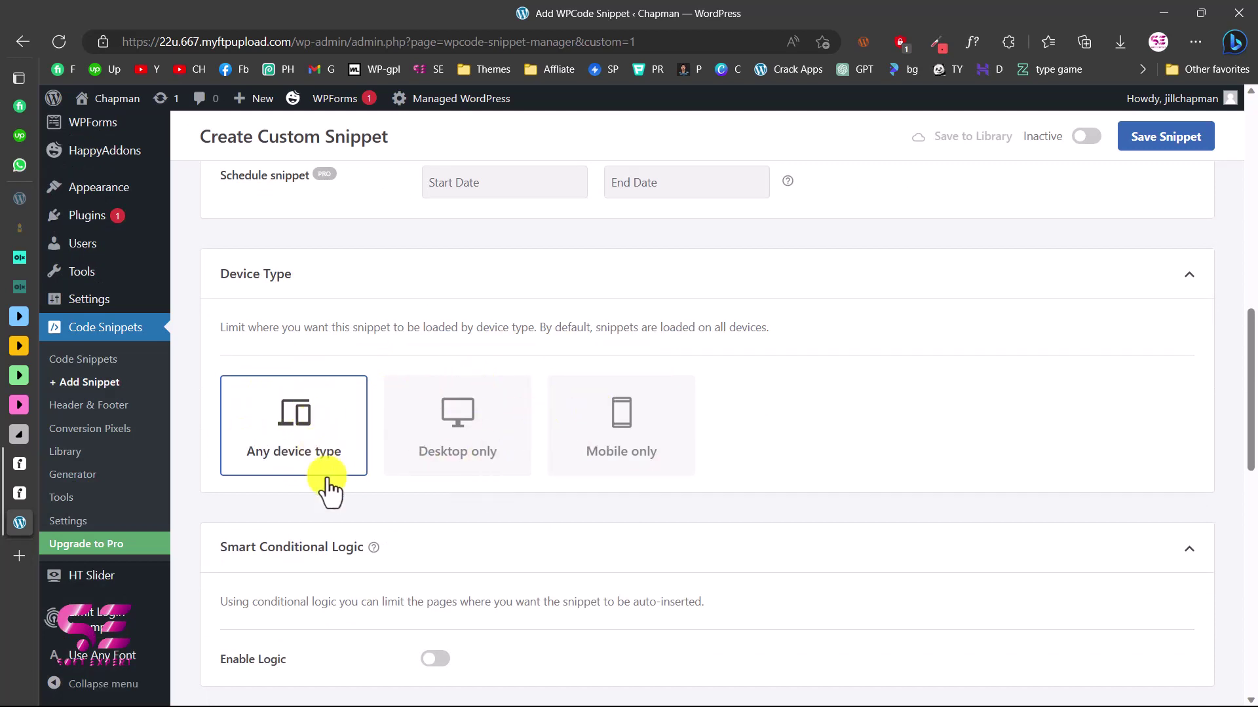
pyautogui.scroll(-5, 376, 522)
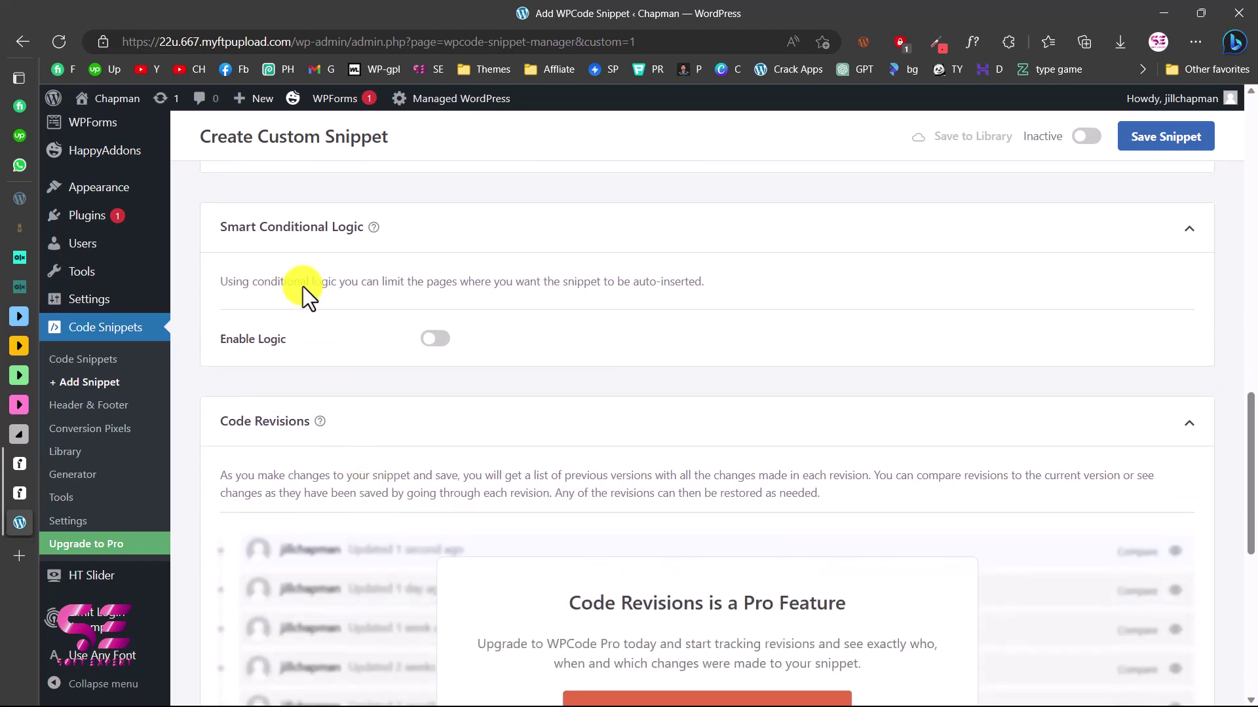
pyautogui.scroll(-8, 446, 367)
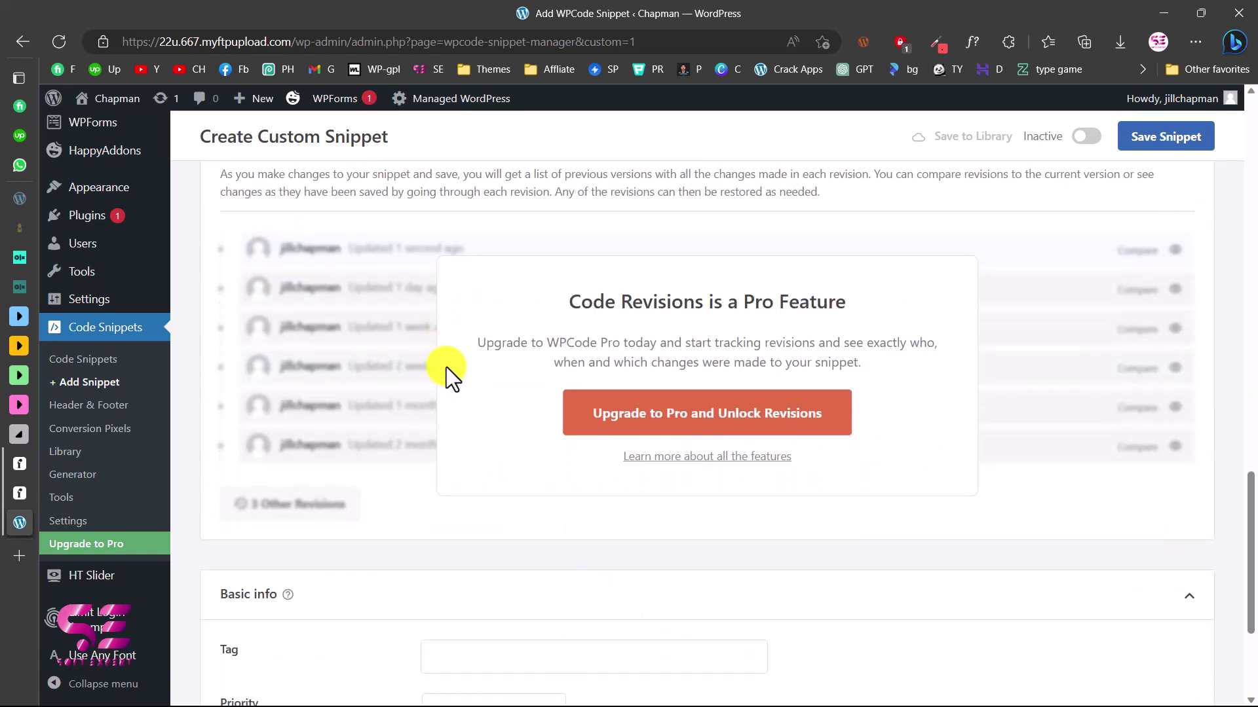
pyautogui.scroll(15, 446, 367)
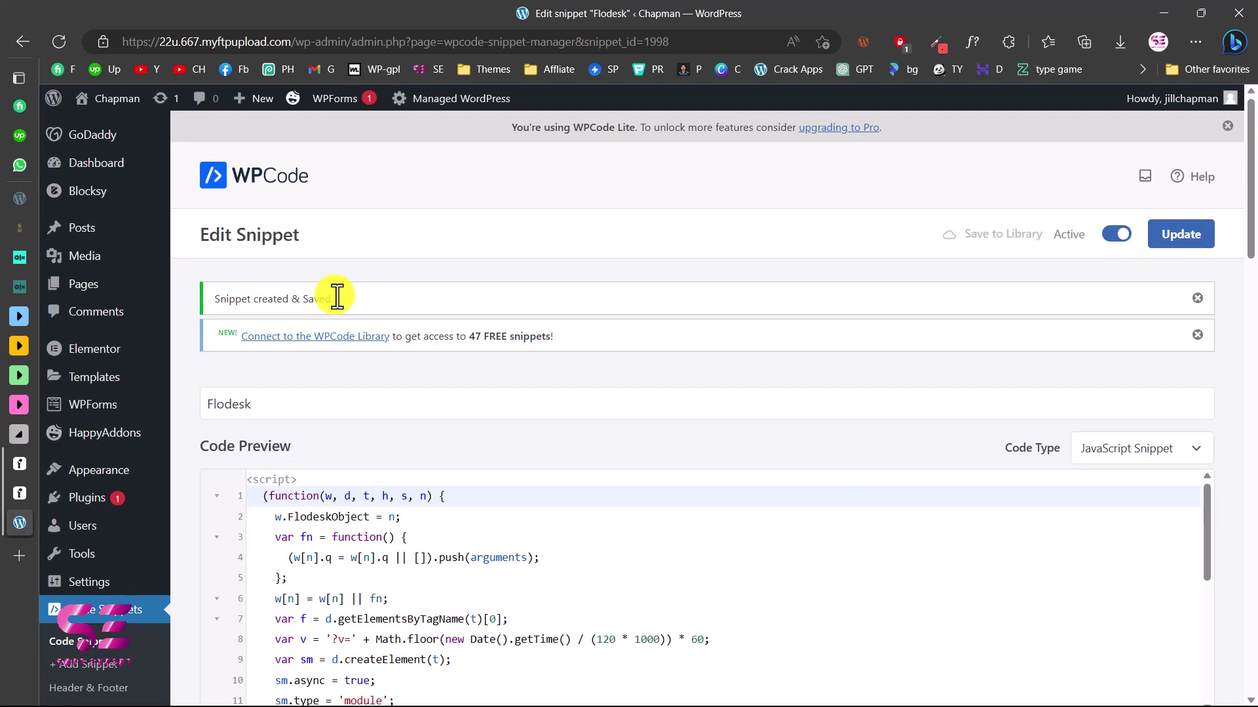
# Open the live Chapman Calligraphy home page in a new tab and scroll to the popup
pyautogui.rightClick(101, 100)
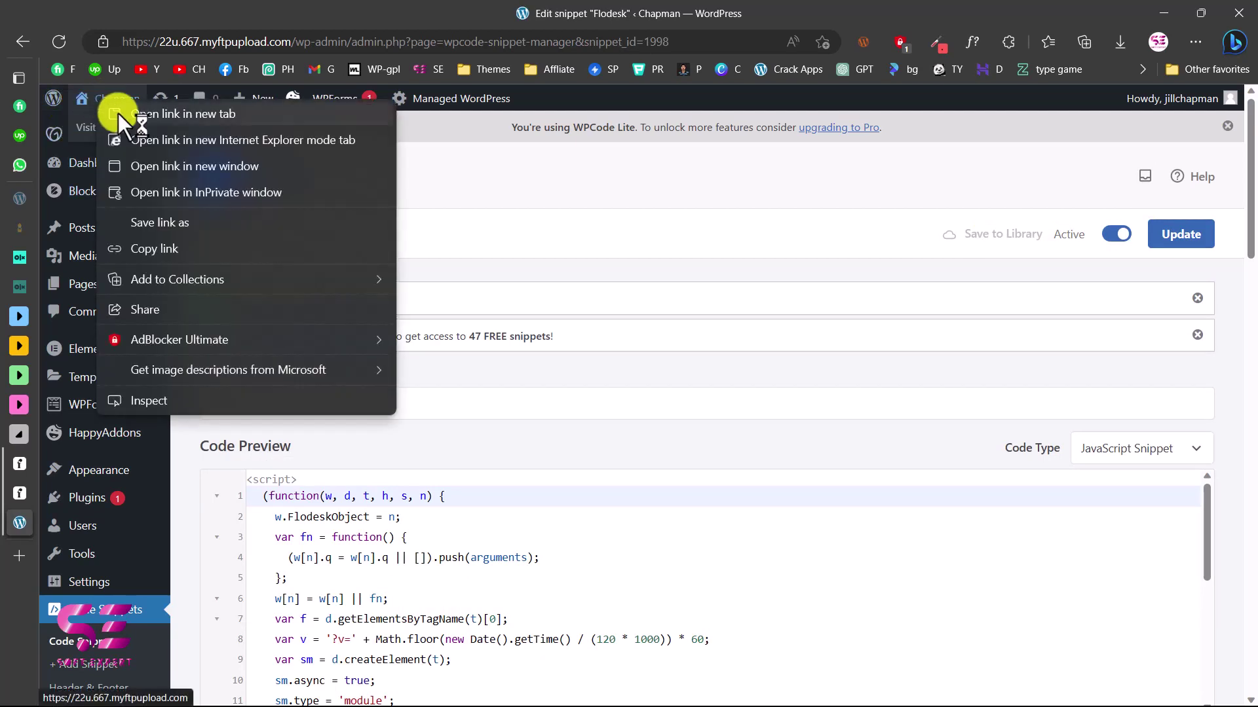
pyautogui.click(118, 113)
pyautogui.click(19, 552)
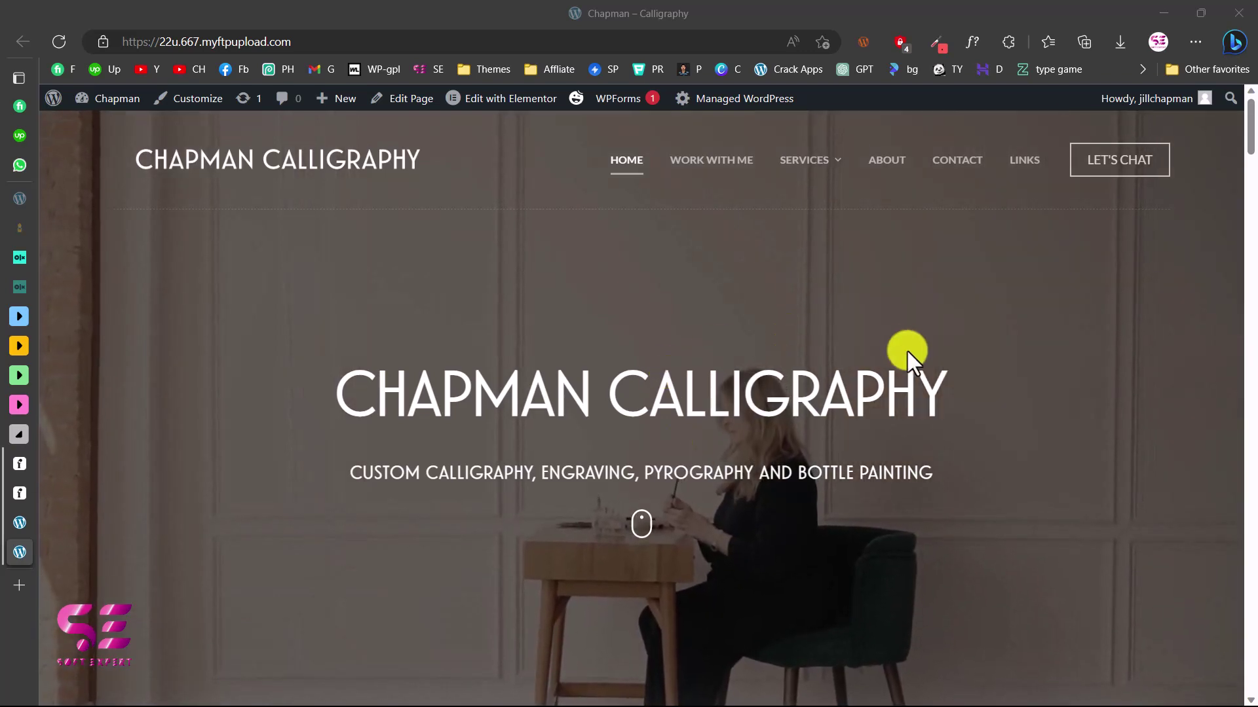
pyautogui.scroll(-15, 906, 351)
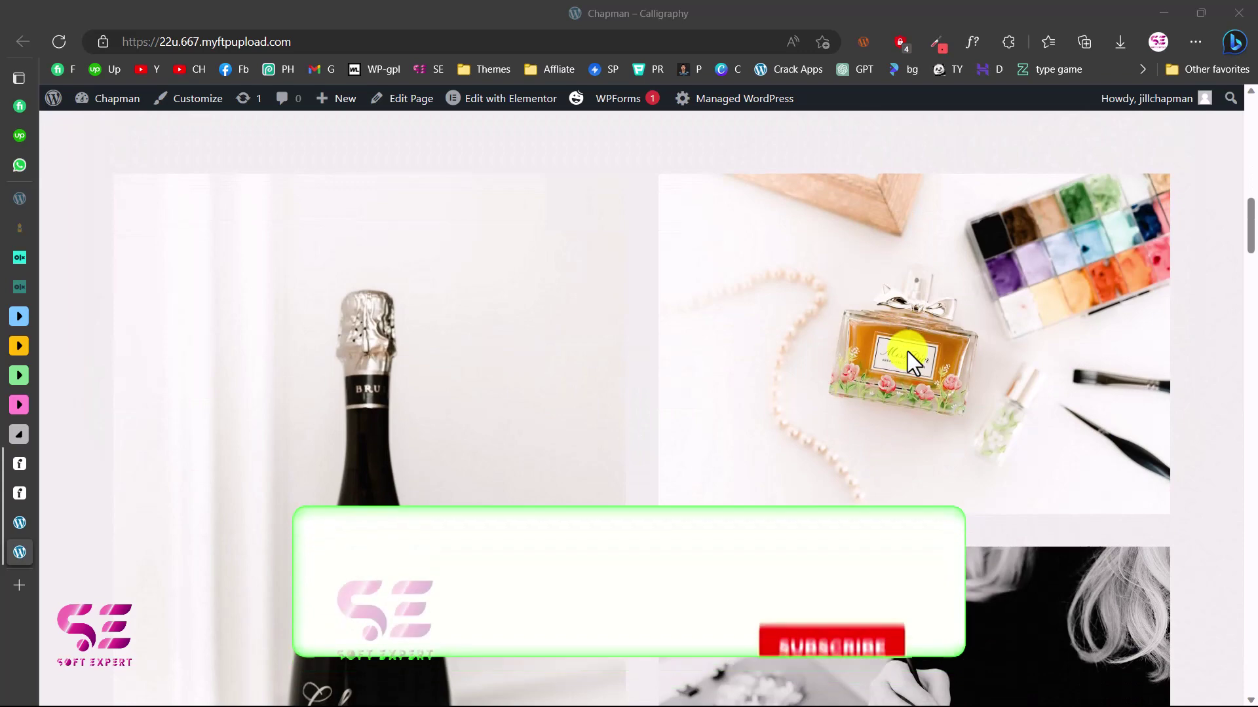
pyautogui.scroll(-10, 906, 351)
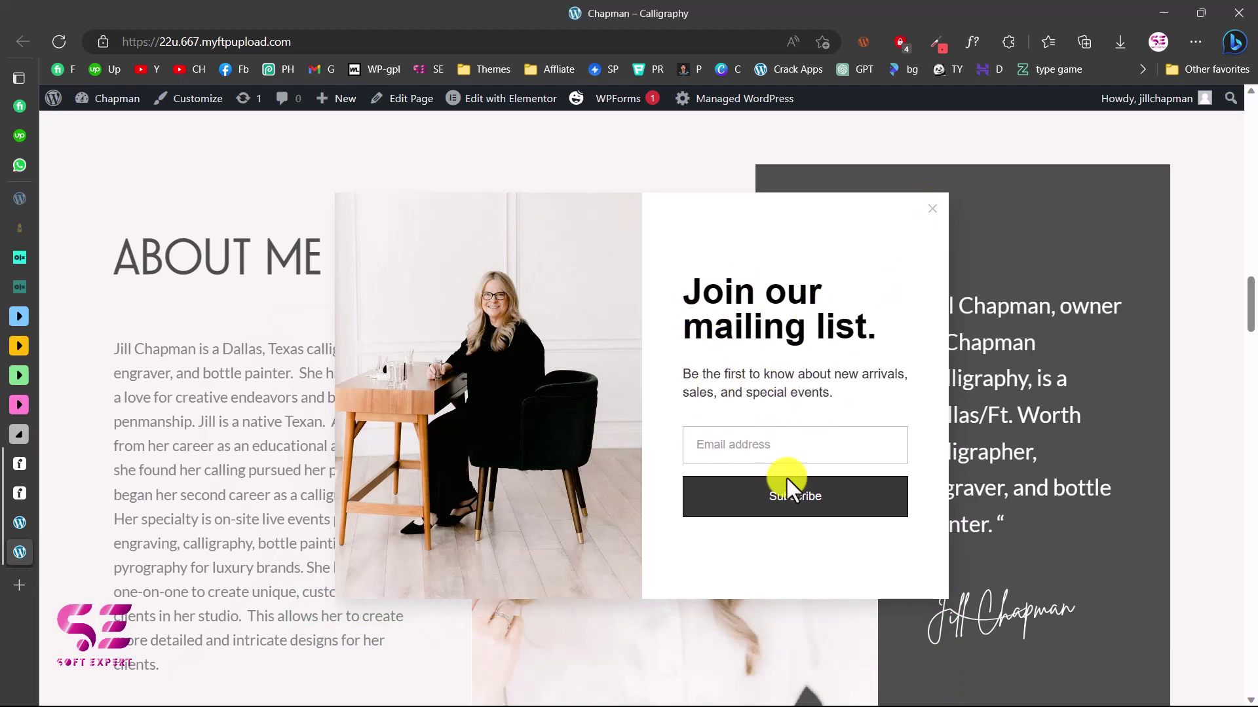
pyautogui.scroll(-1, 786, 477)
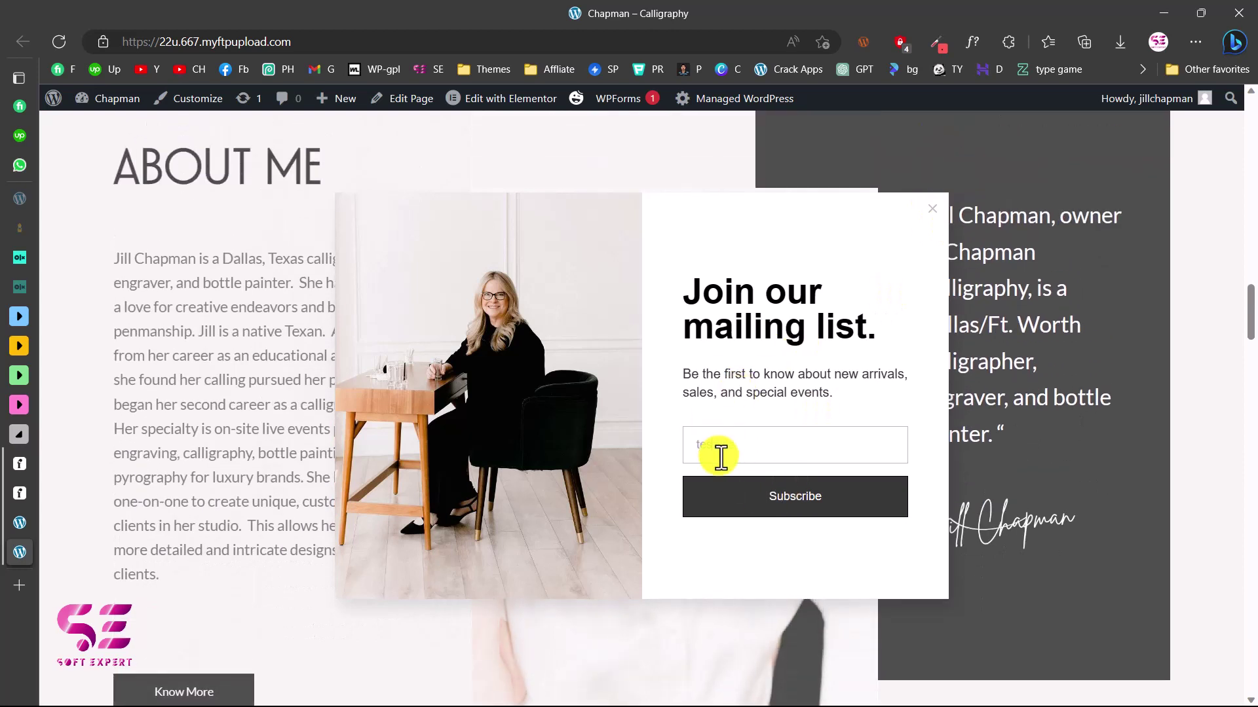
# Subscribe a test e-mail through the popup, then return to the Flodesk tab
pyautogui.click(757, 501)
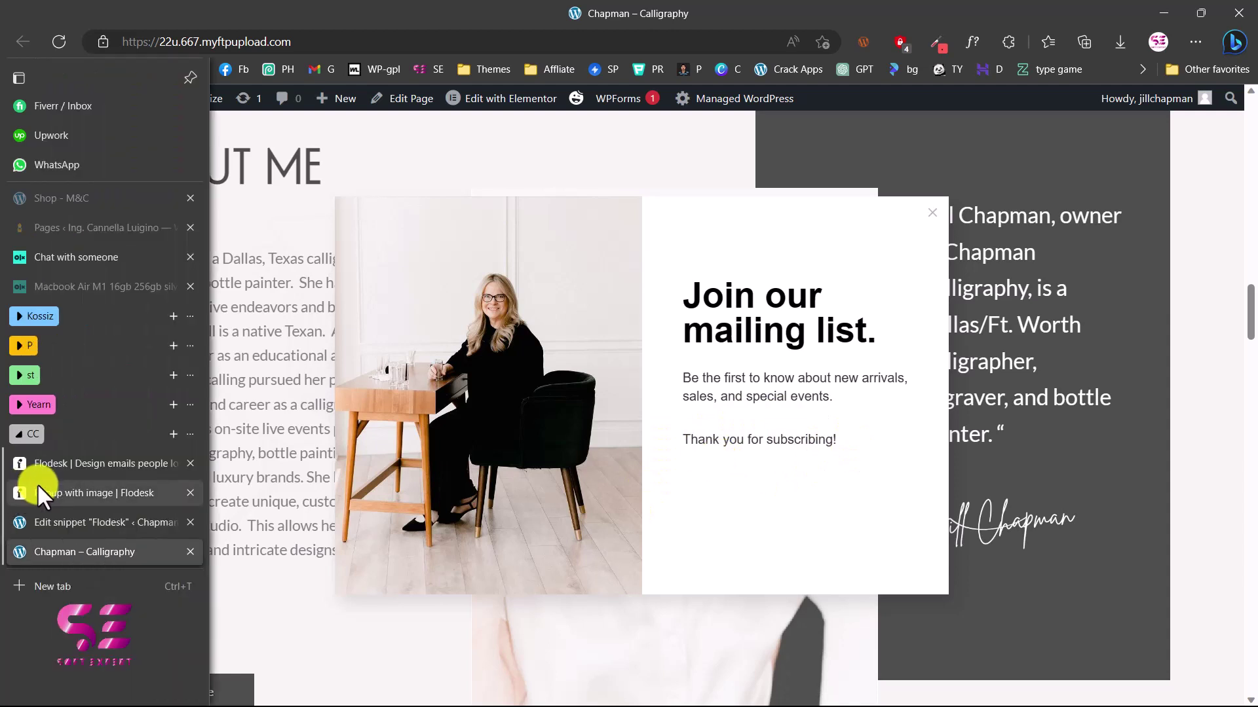
pyautogui.click(55, 491)
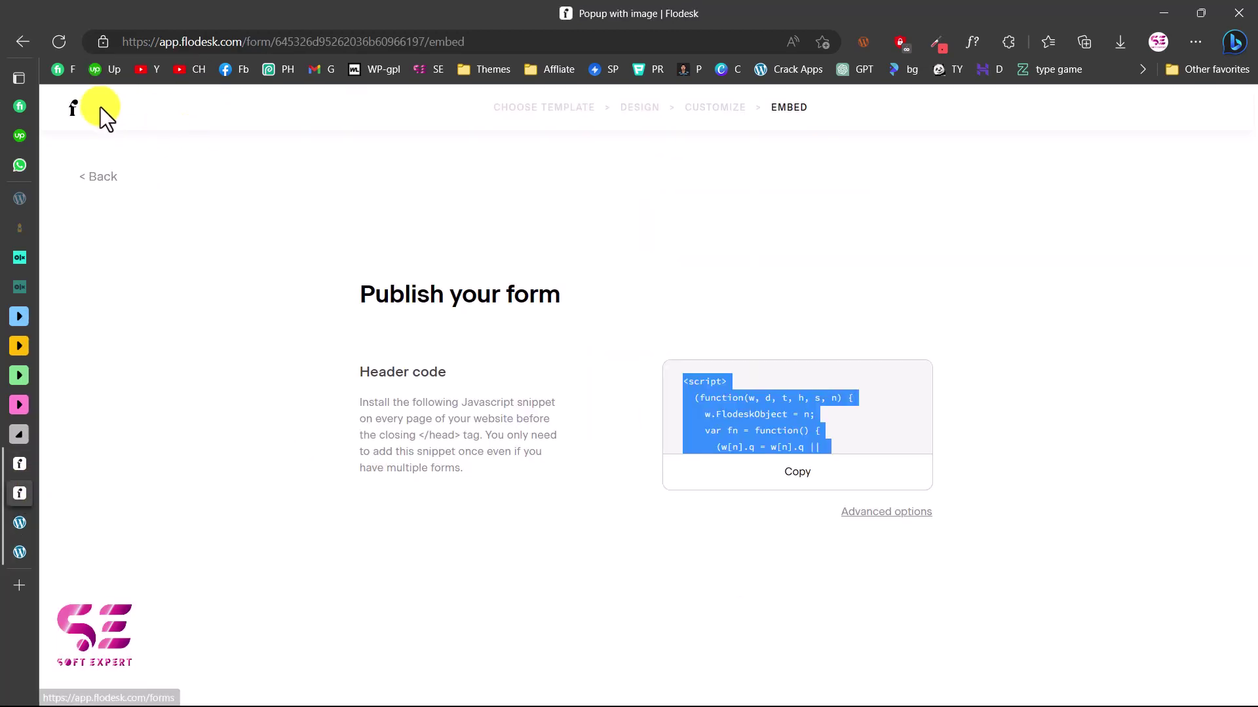
# View the CHAPMAN CALLIGRAPHY segment's subscribers in the Flodesk audience
pyautogui.click(74, 114)
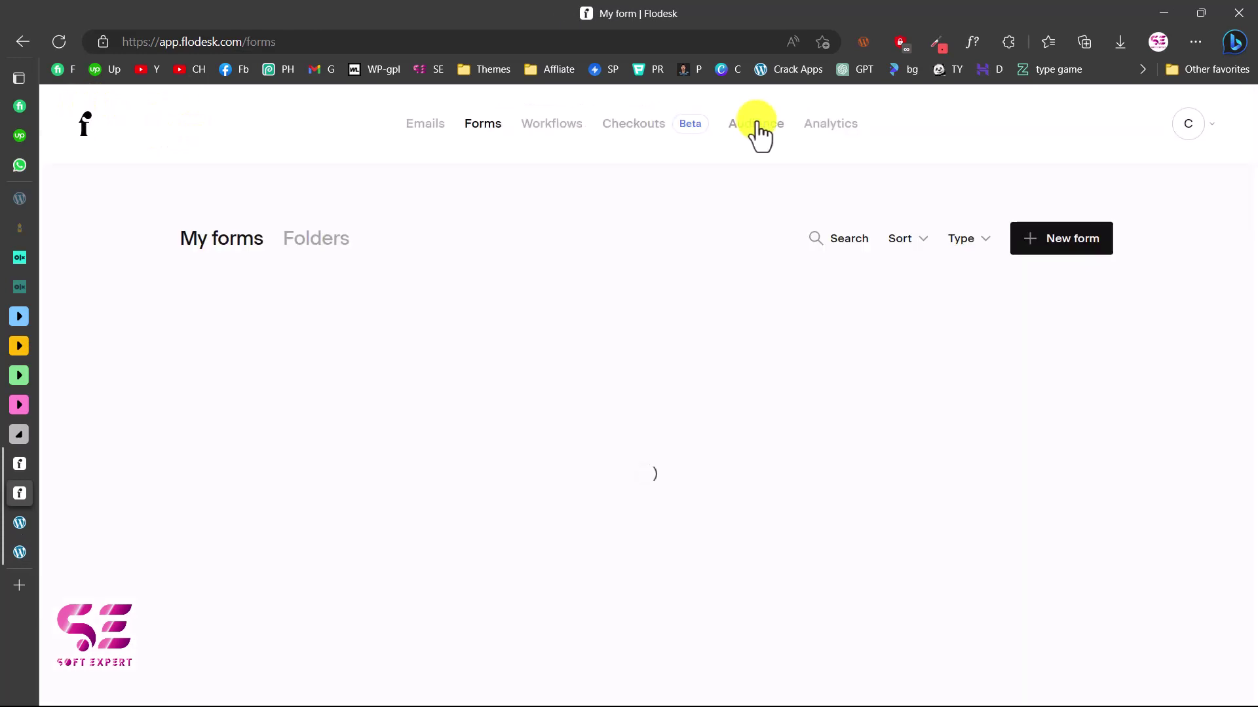
pyautogui.click(758, 131)
pyautogui.click(493, 238)
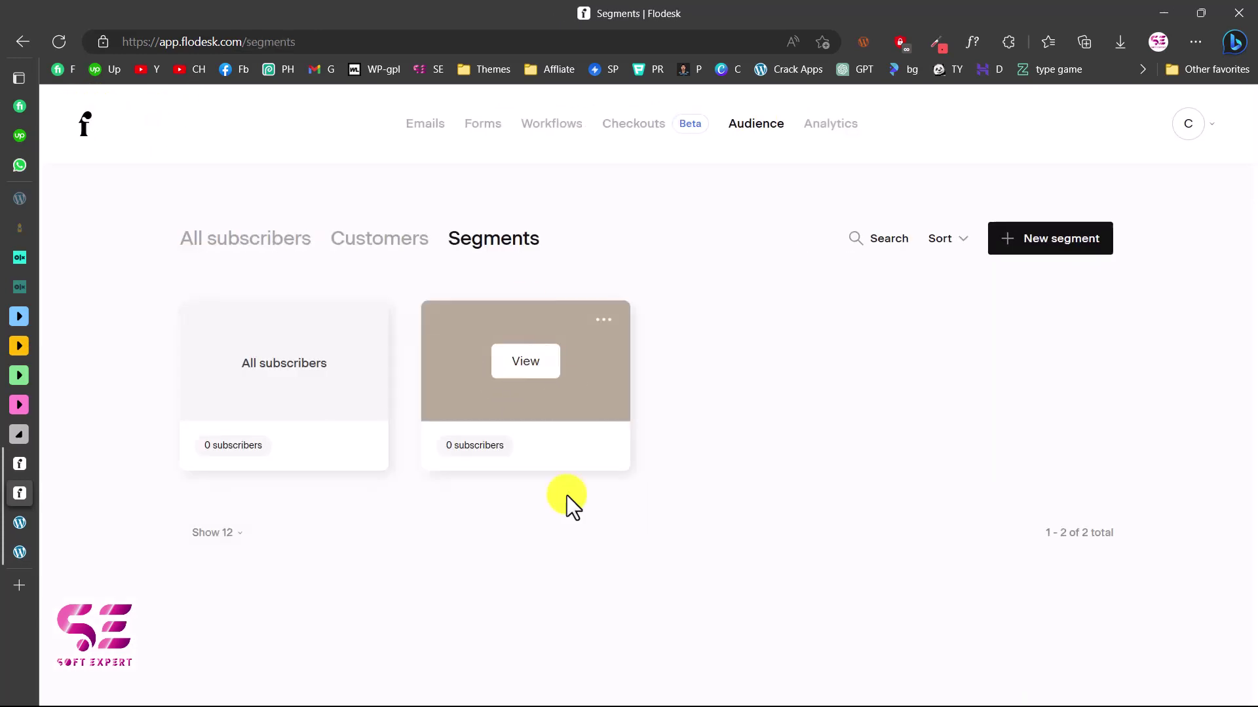
pyautogui.click(518, 365)
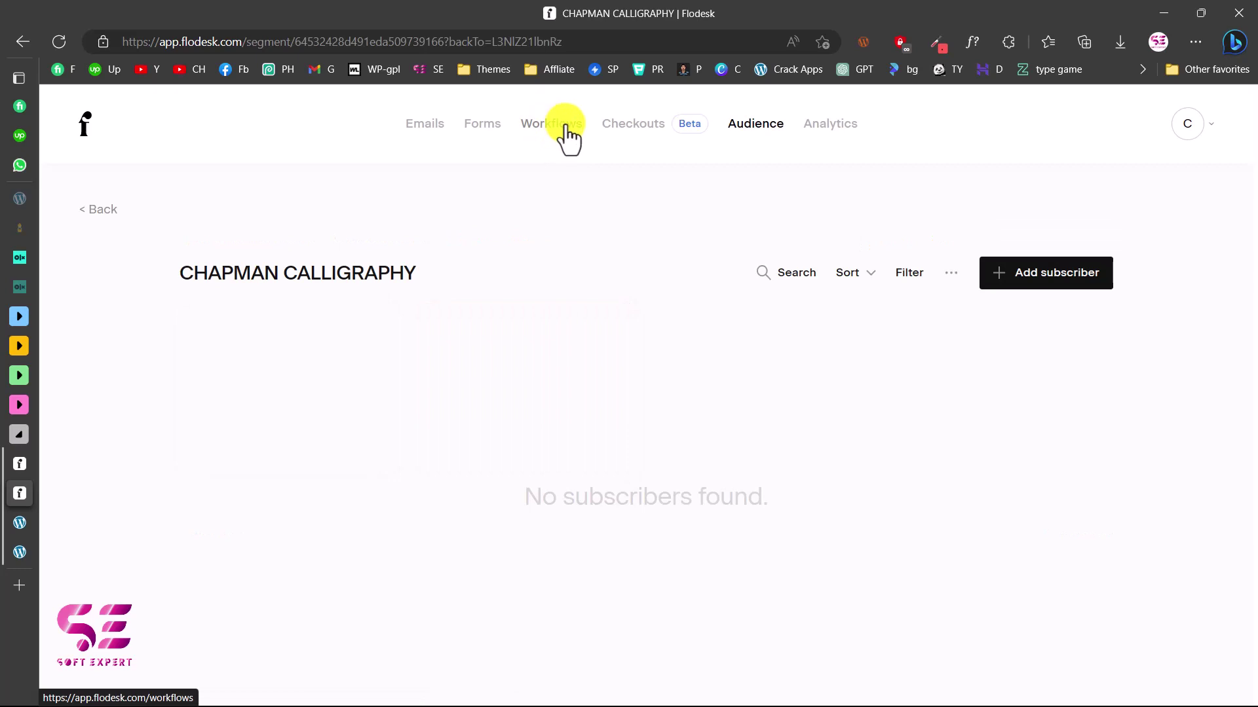
# Open the CHAPMAN CALLIGRAPHY workflow for editing, confirming it is paused
pyautogui.click(565, 127)
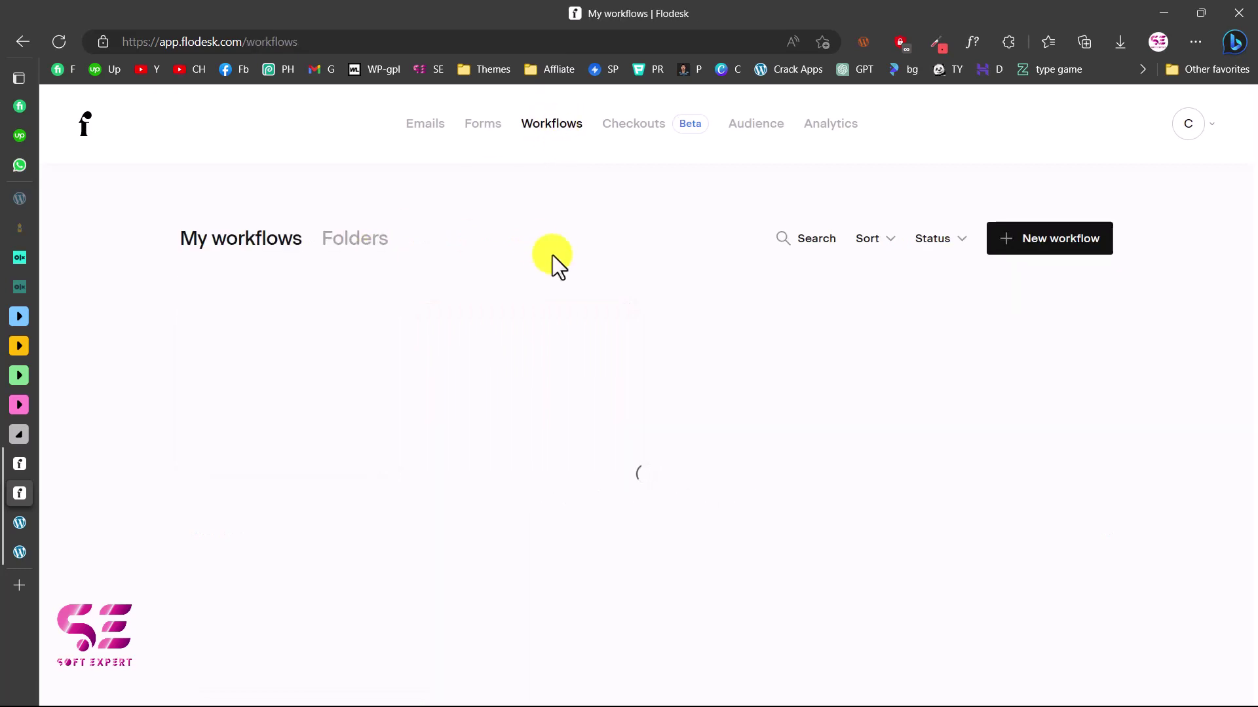
pyautogui.moveTo(342, 467)
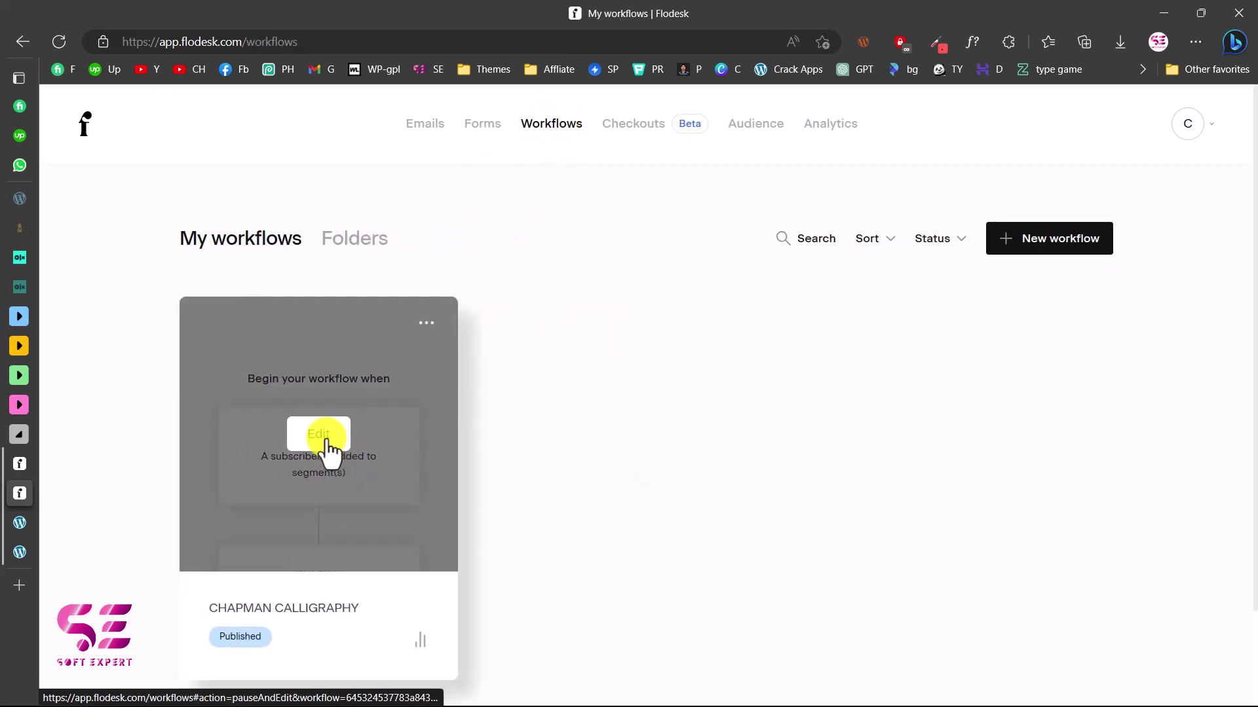
pyautogui.click(327, 442)
pyautogui.click(762, 488)
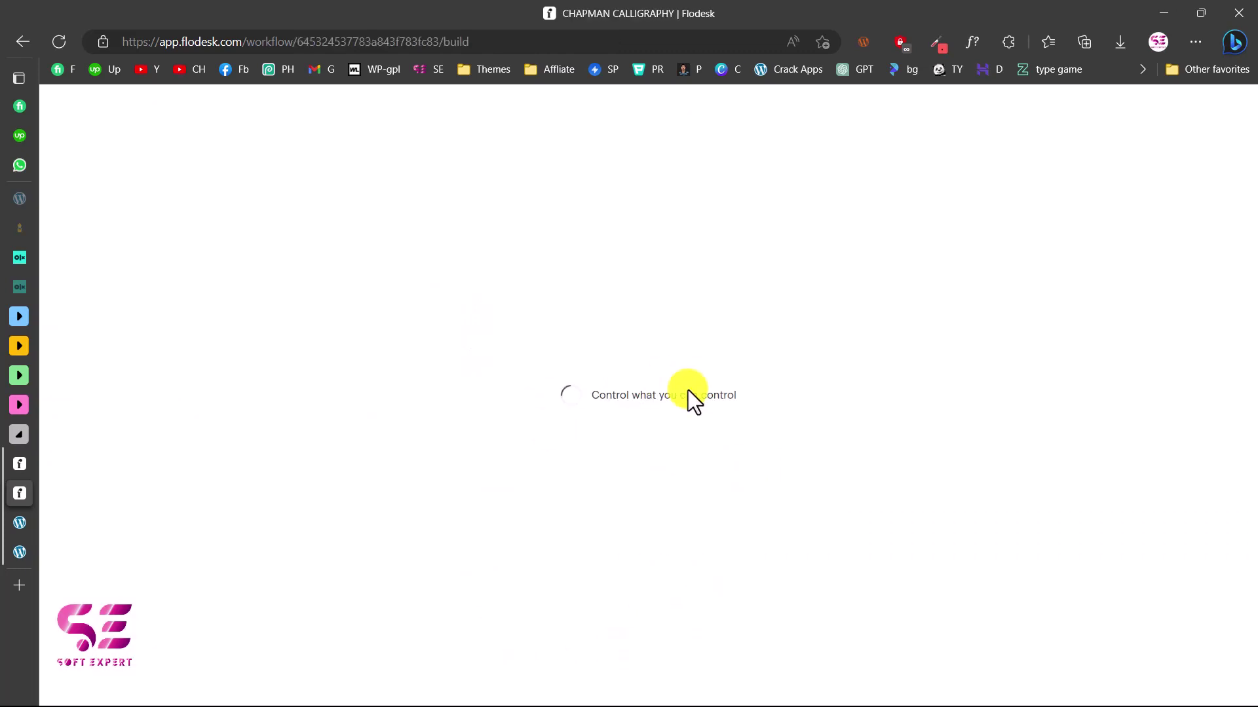
pyautogui.scroll(-5, 646, 439)
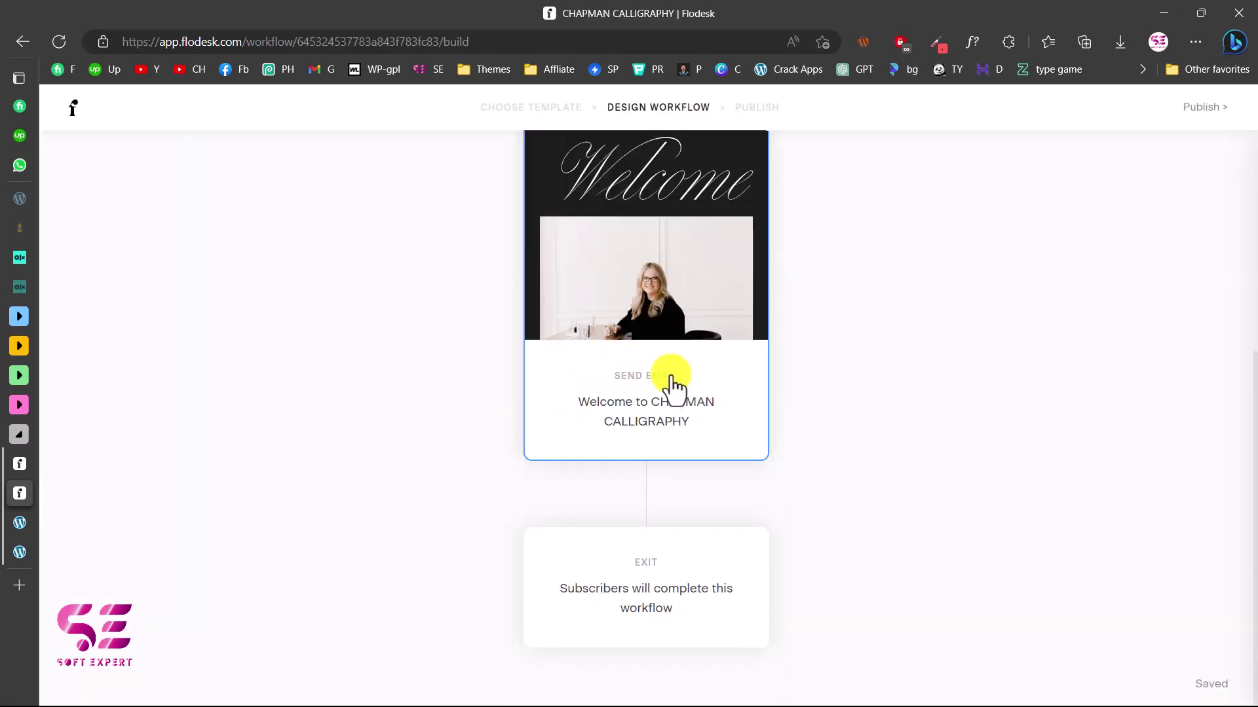
# Add an action after the welcome email adding subscribers to CHAPMAN CALLIGRAPHY, then publish
pyautogui.click(646, 496)
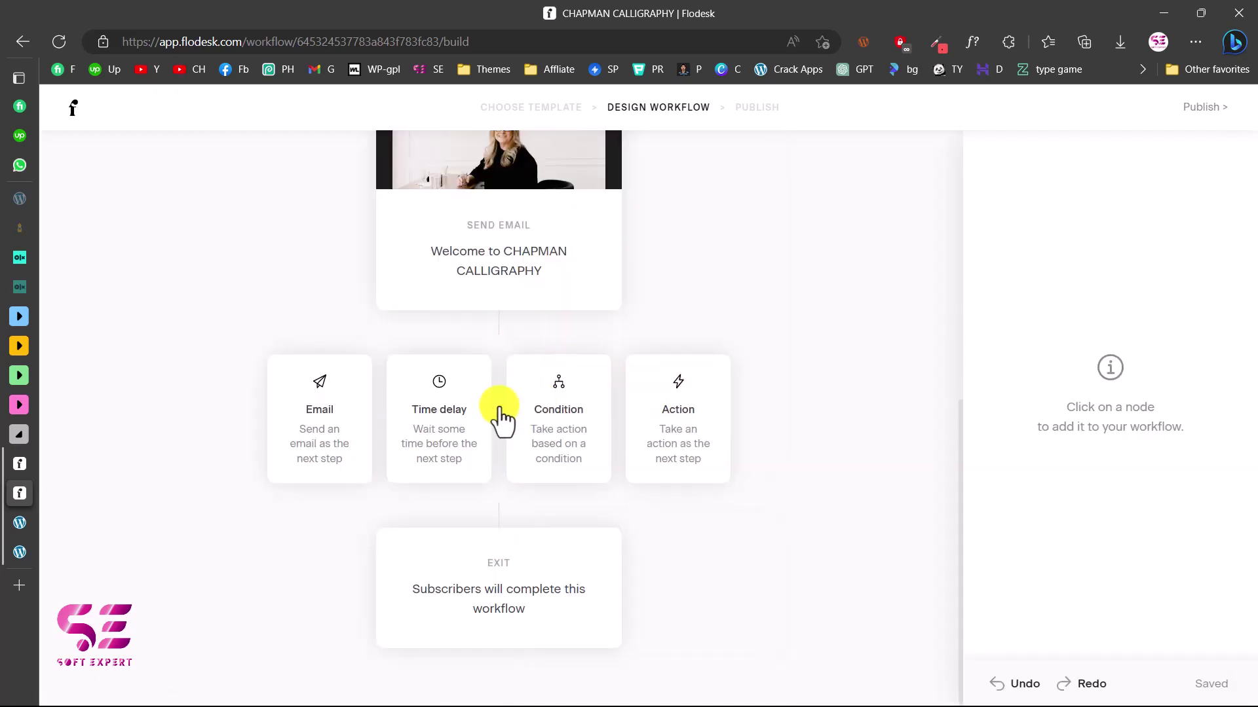
pyautogui.click(679, 420)
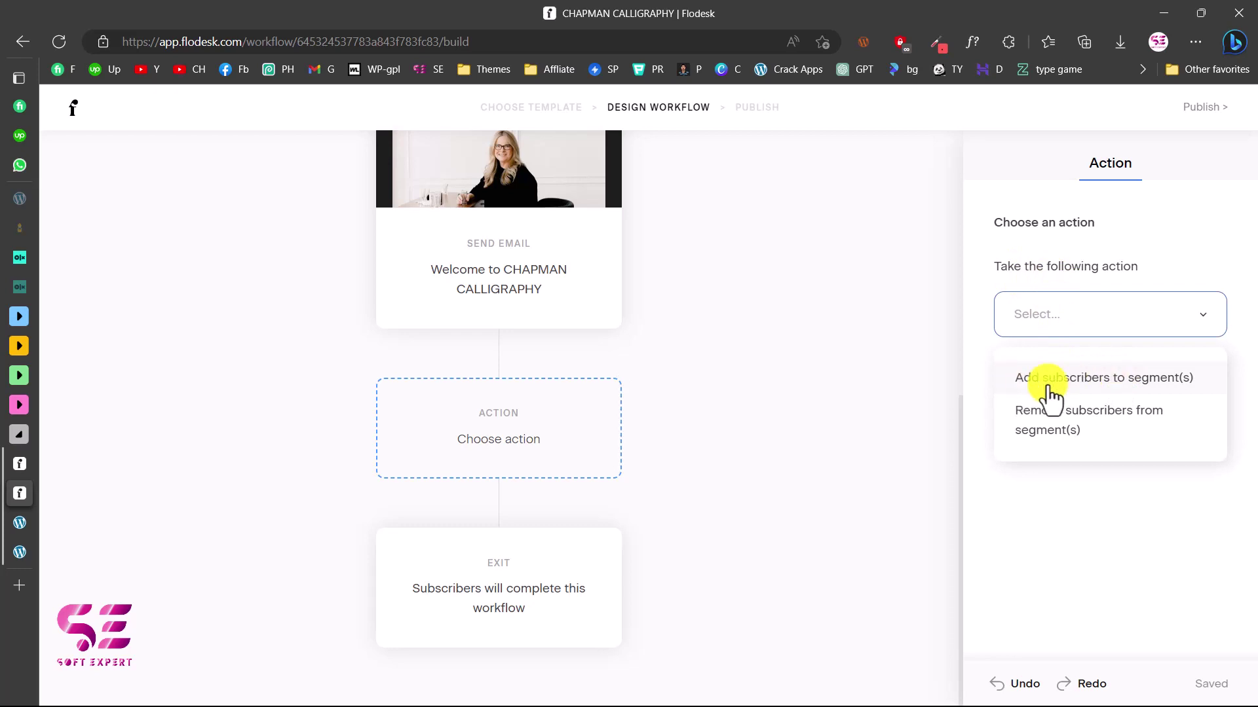
pyautogui.click(1068, 379)
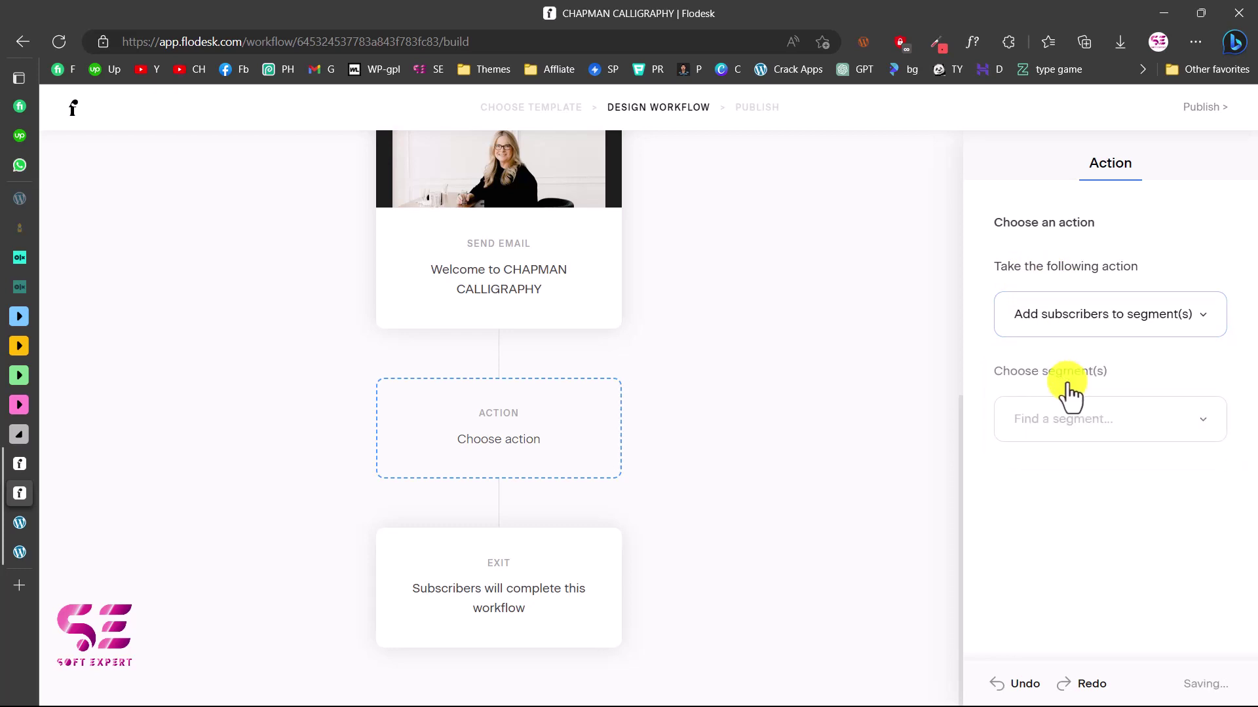
pyautogui.click(1070, 420)
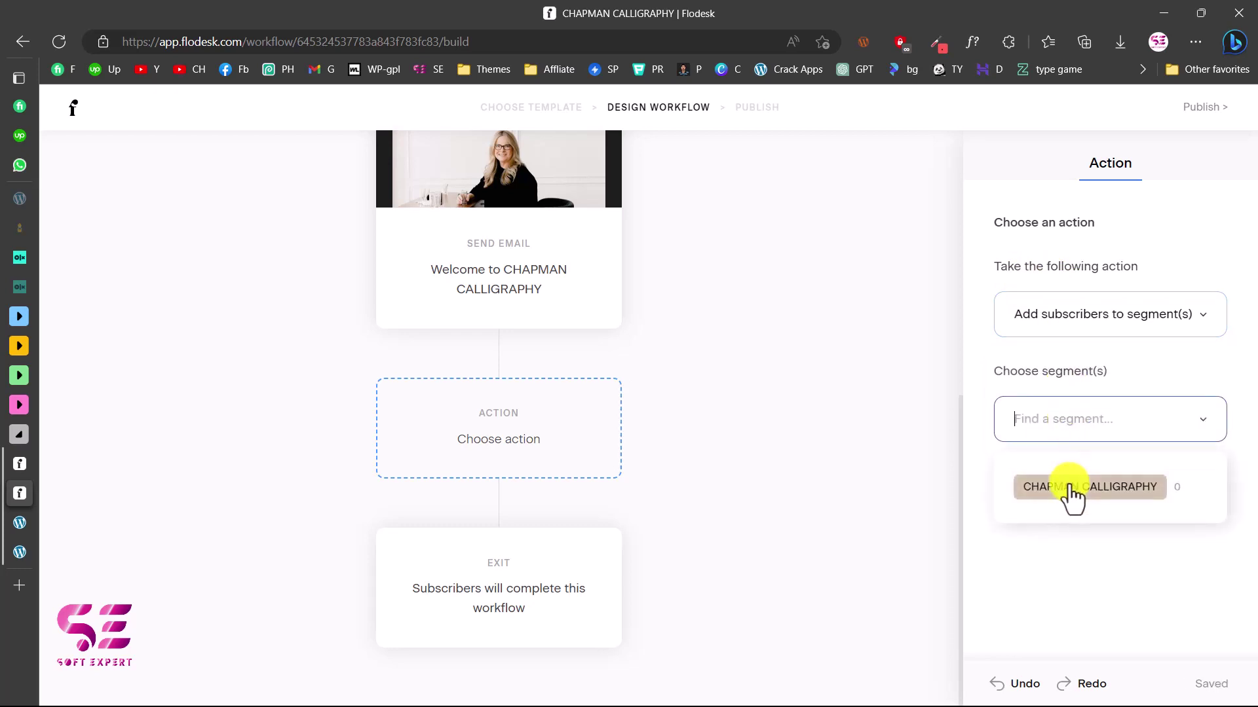
pyautogui.click(1071, 495)
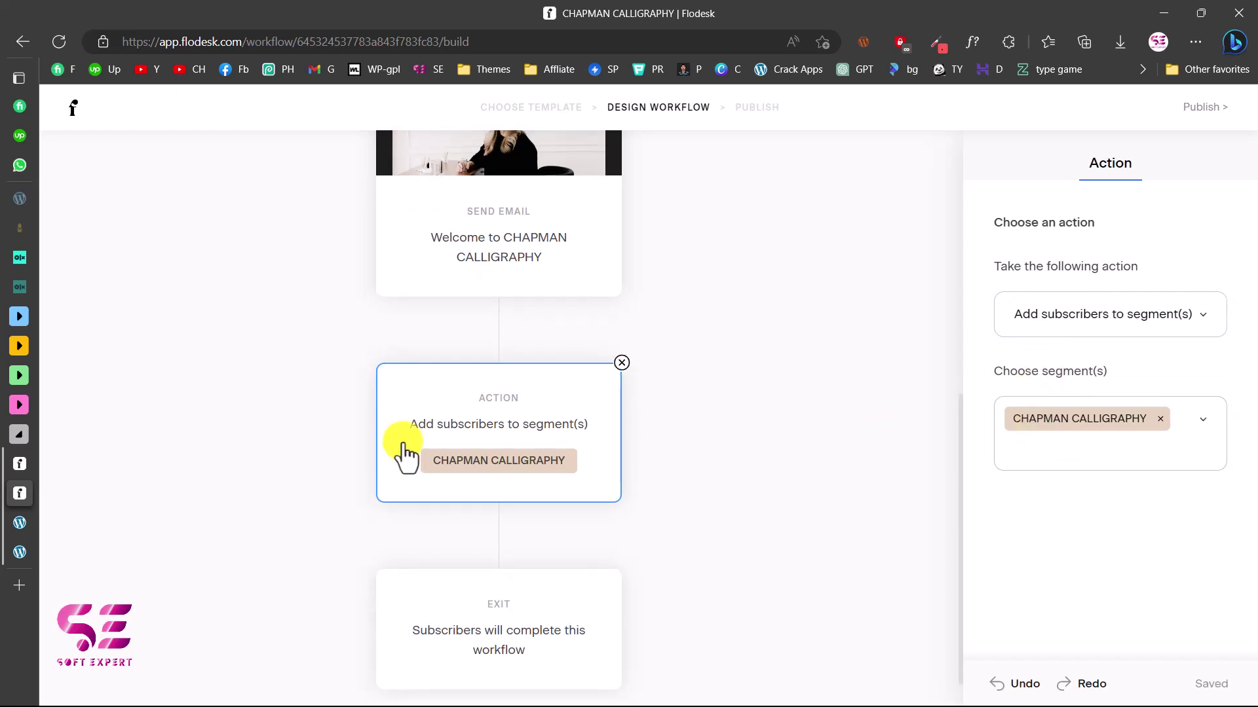
pyautogui.scroll(5, 558, 463)
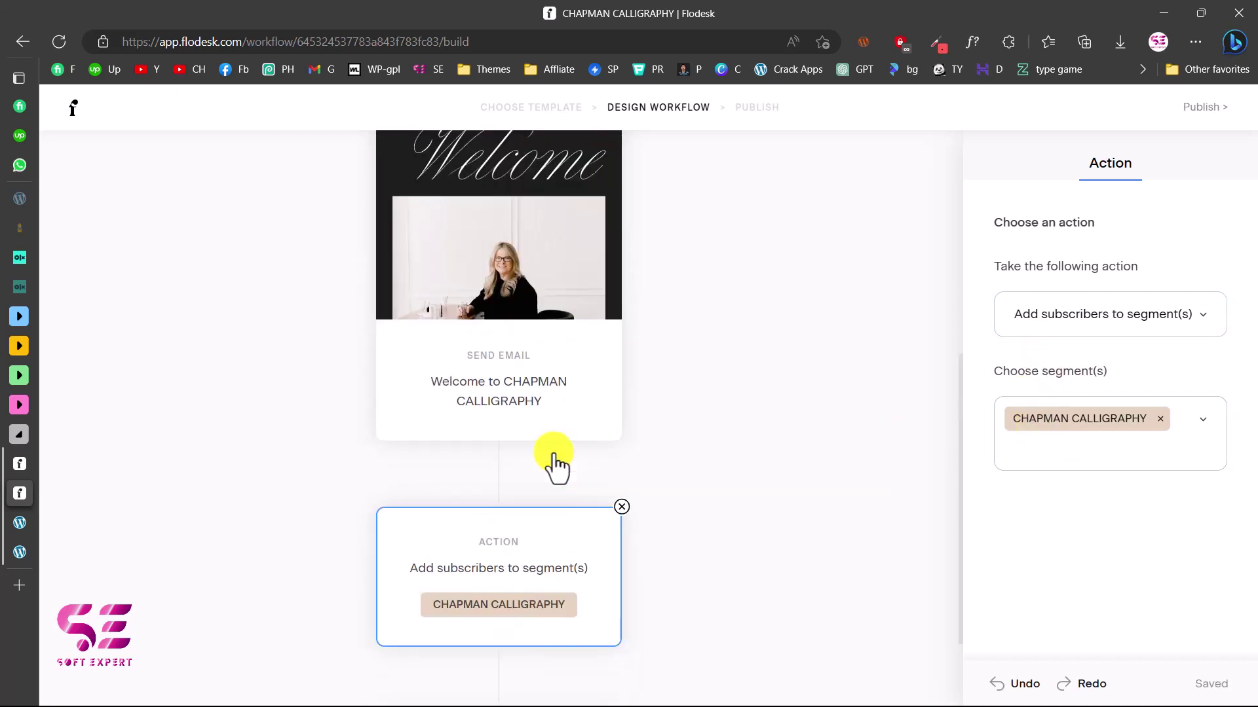
pyautogui.click(1217, 124)
pyautogui.click(663, 494)
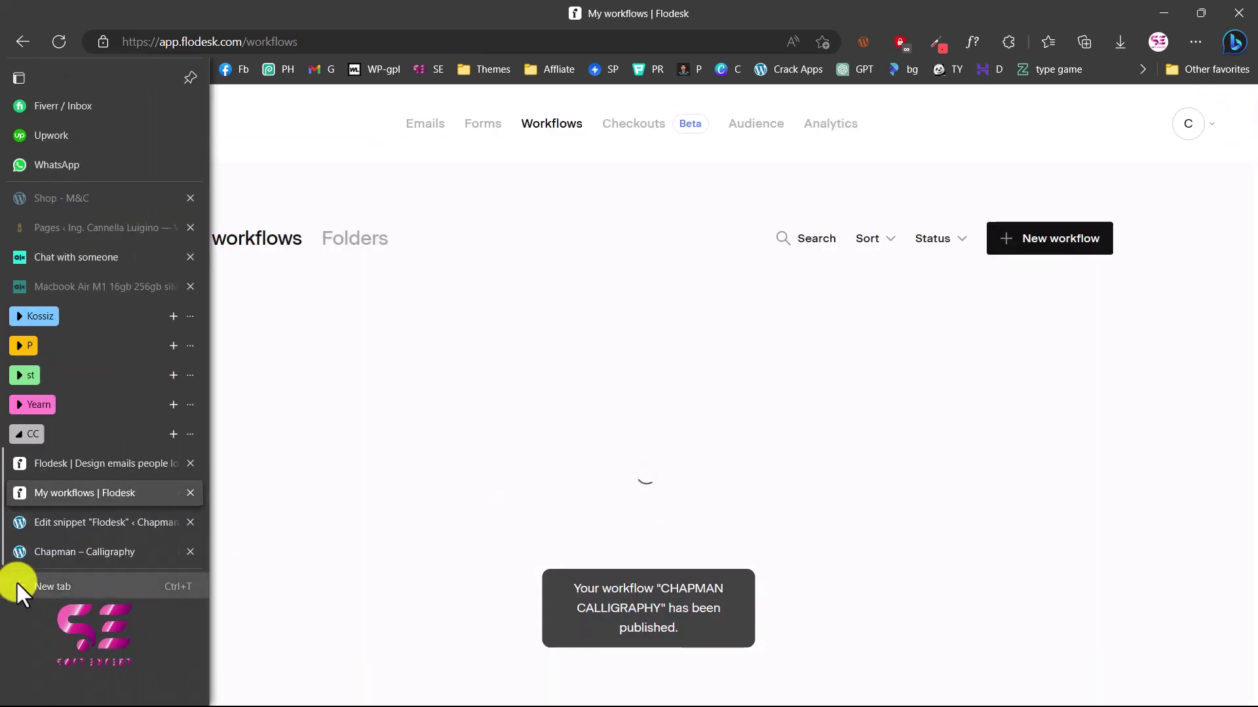
# Open tempmailo.com in a new tab and copy the temporary email address
pyautogui.click(17, 582)
pyautogui.write('temp')
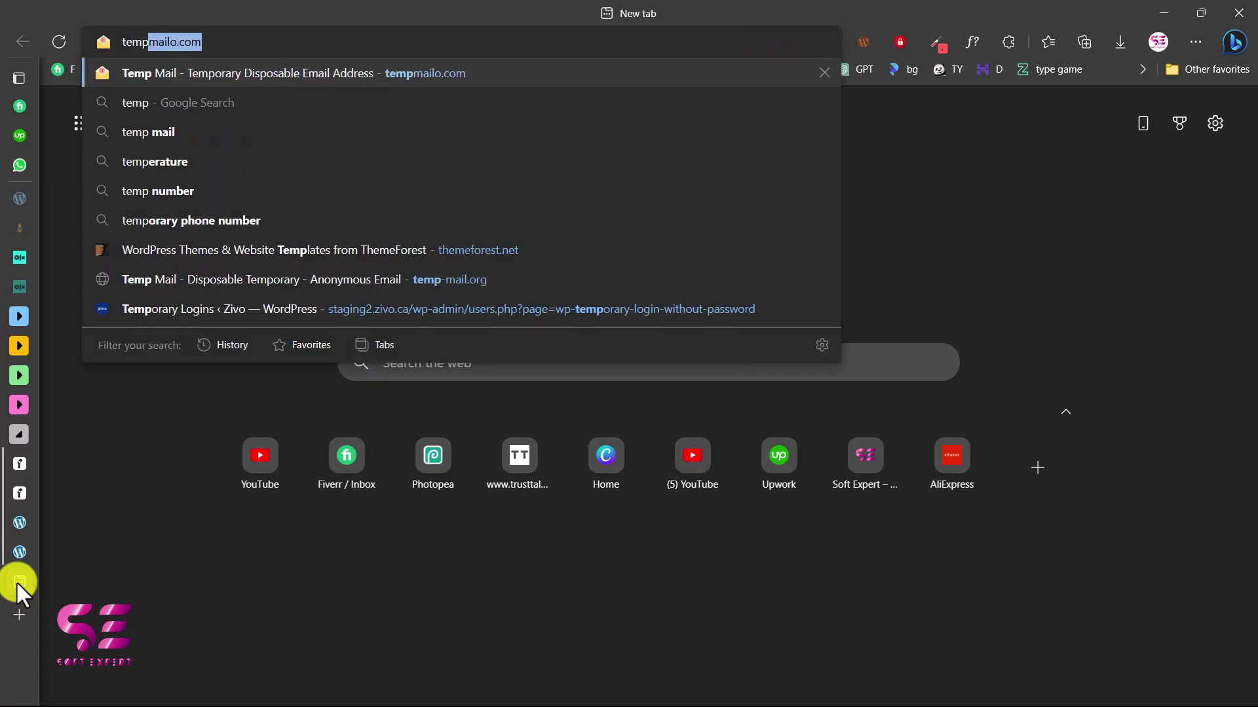
pyautogui.press('Return')
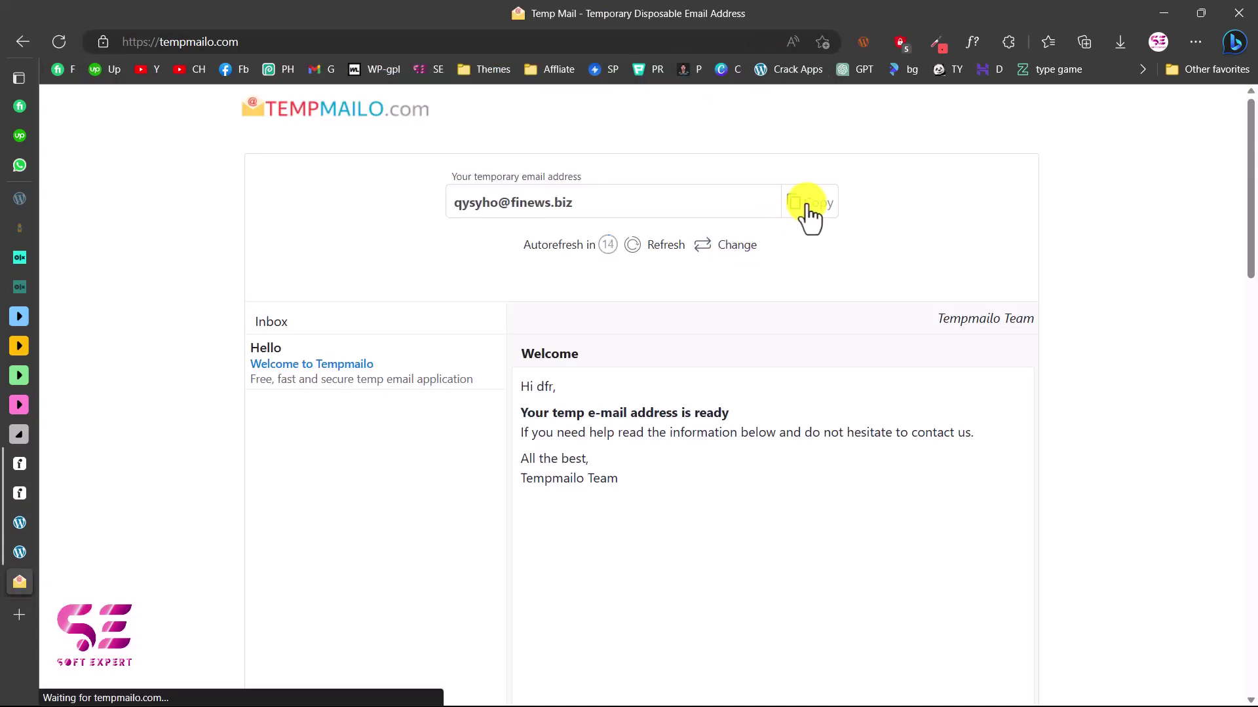
pyautogui.click(810, 216)
pyautogui.moveTo(13, 490)
pyautogui.click(58, 552)
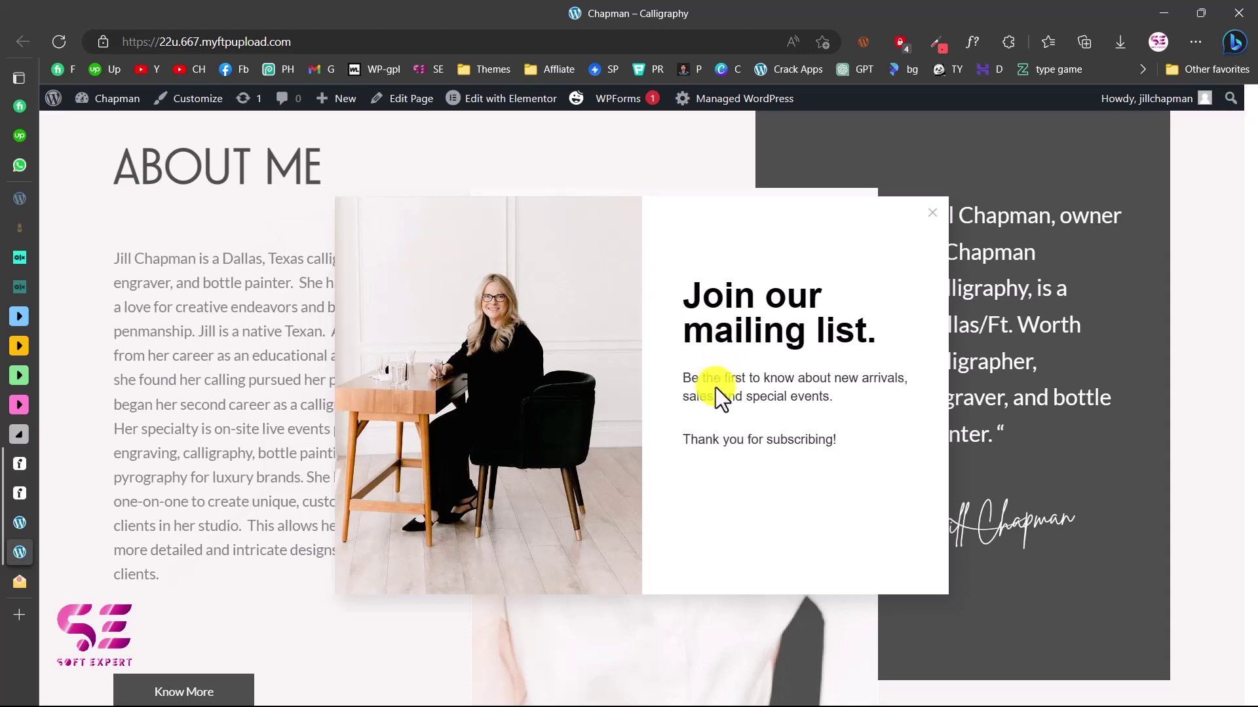
# Reload the Chapman – Calligraphy site and scroll down through the page
pyautogui.press('F5')
pyautogui.scroll(-5, 712, 235)
pyautogui.scroll(-10, 713, 237)
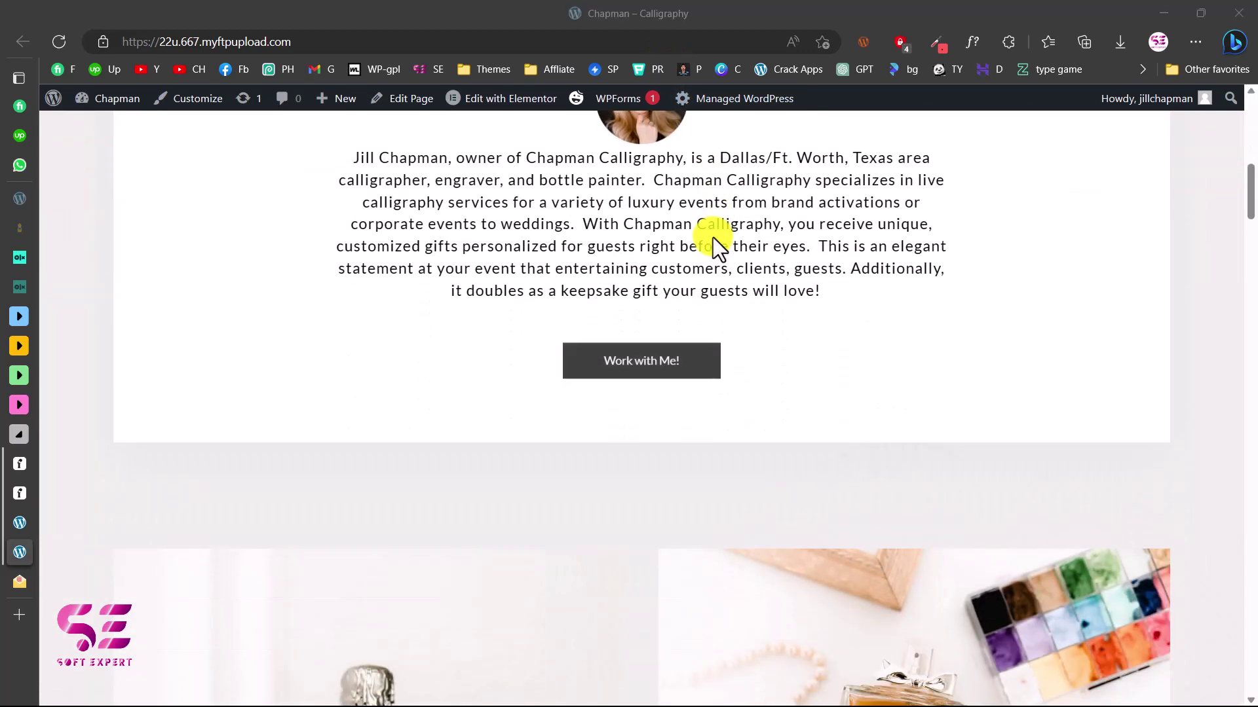
pyautogui.scroll(-6, 713, 237)
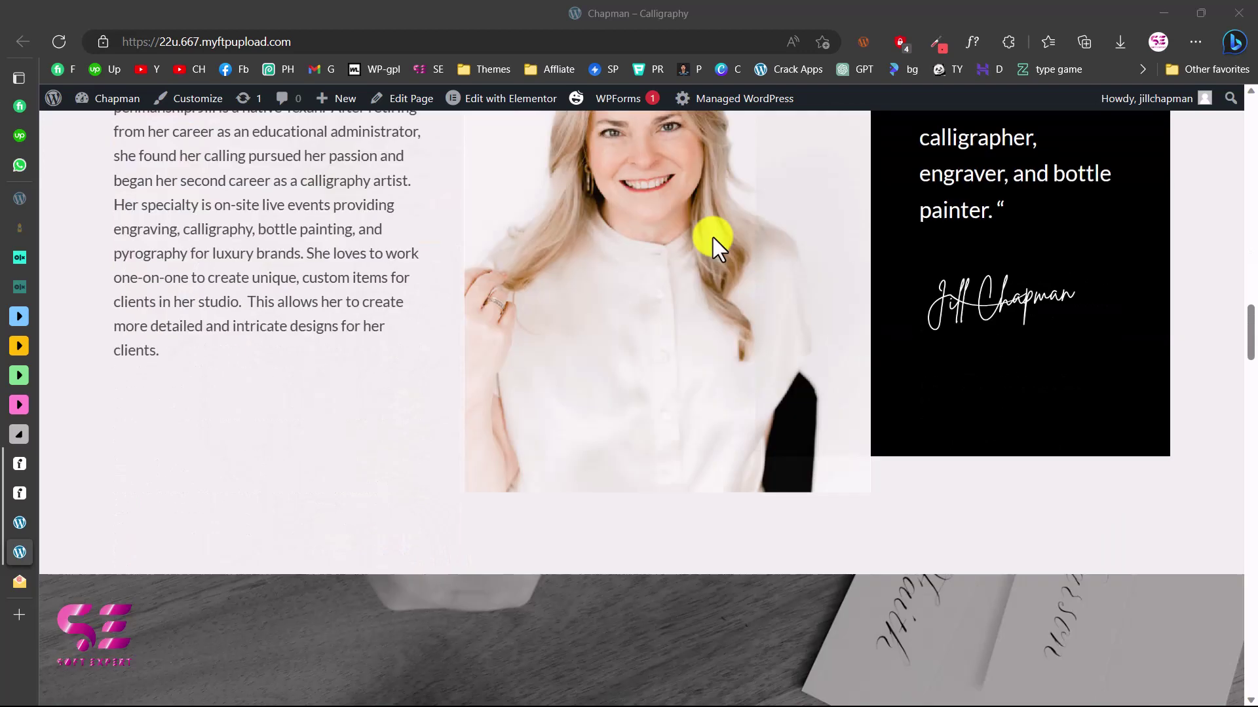
pyautogui.press('Home')
pyautogui.scroll(-3, 512, 300)
pyautogui.scroll(-10, 513, 301)
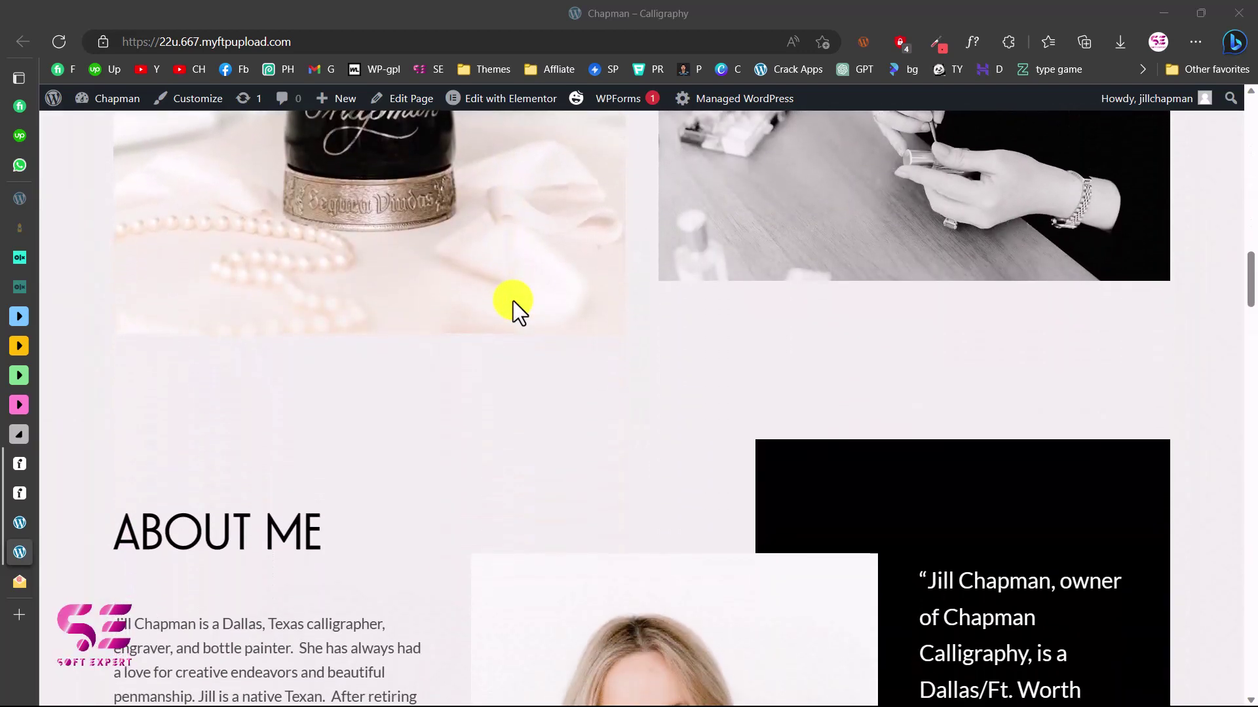
pyautogui.scroll(-2, 513, 301)
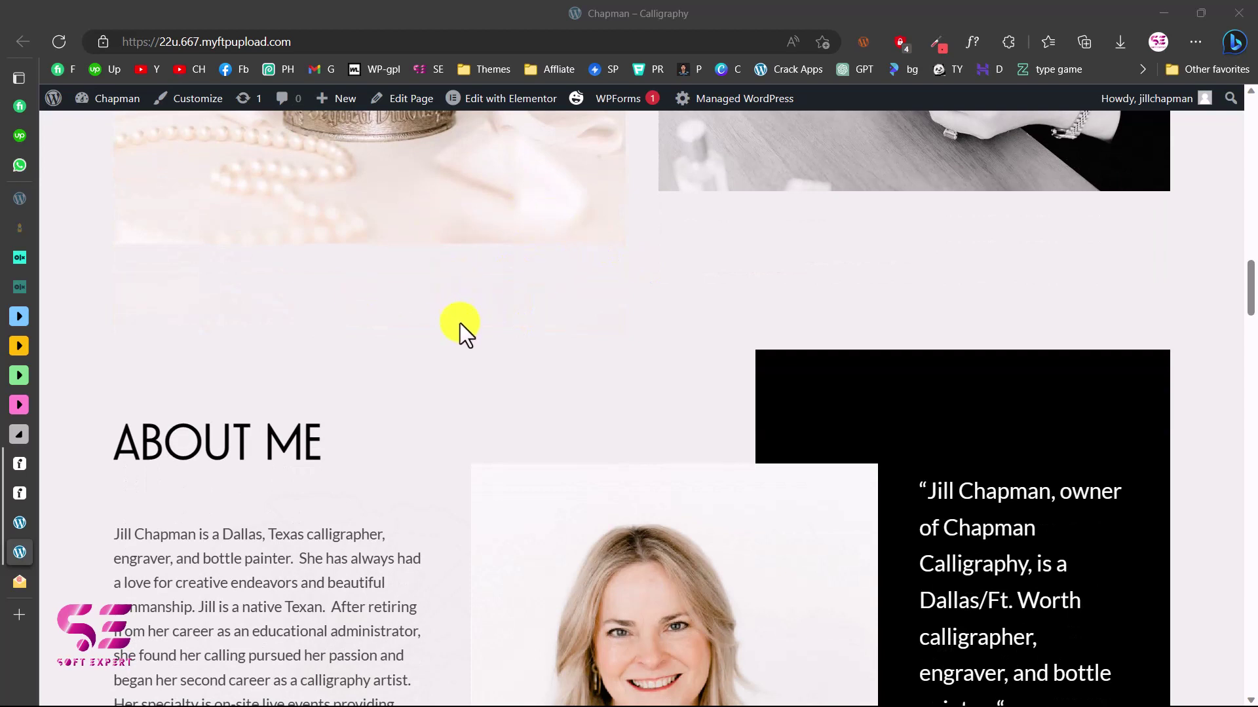
# Copy the site's address and load it in a new private window
pyautogui.click(295, 41)
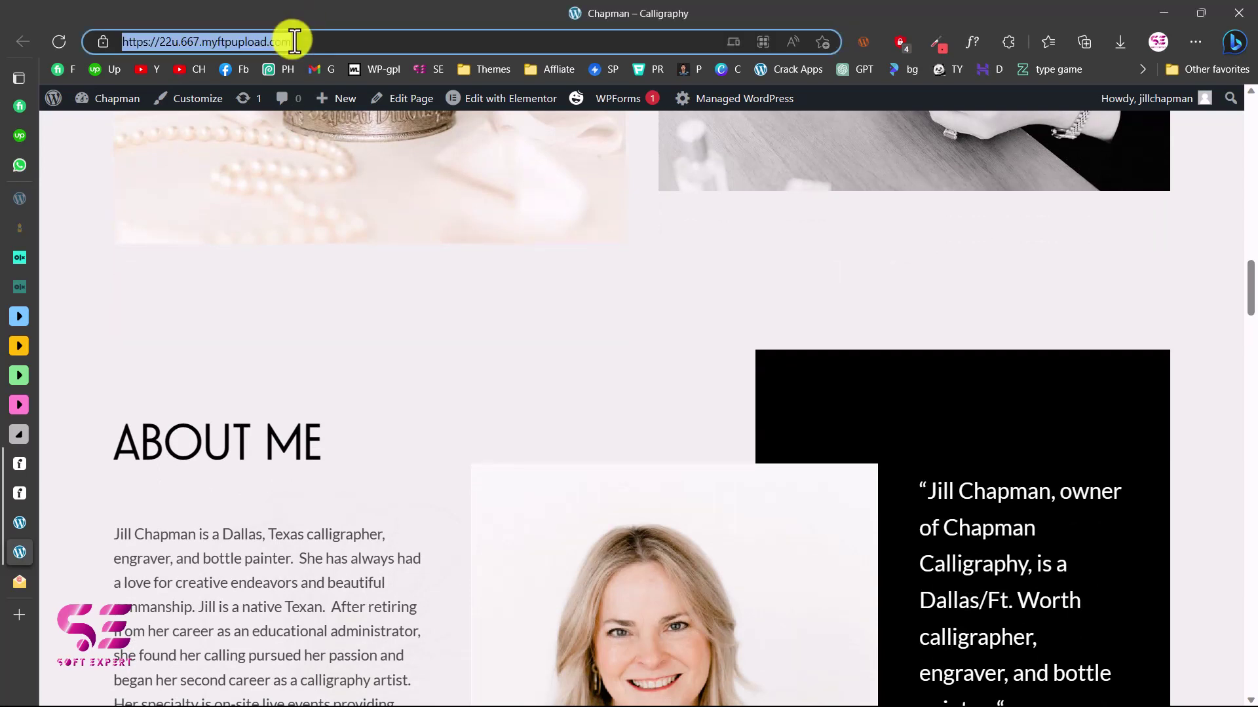
pyautogui.hotkey('ctrl', 'c')
pyautogui.hotkey('ctrl', 'shift', 'n')
pyautogui.hotkey('ctrl', 'v')
pyautogui.press('Return')
pyautogui.scroll(-10, 690, 249)
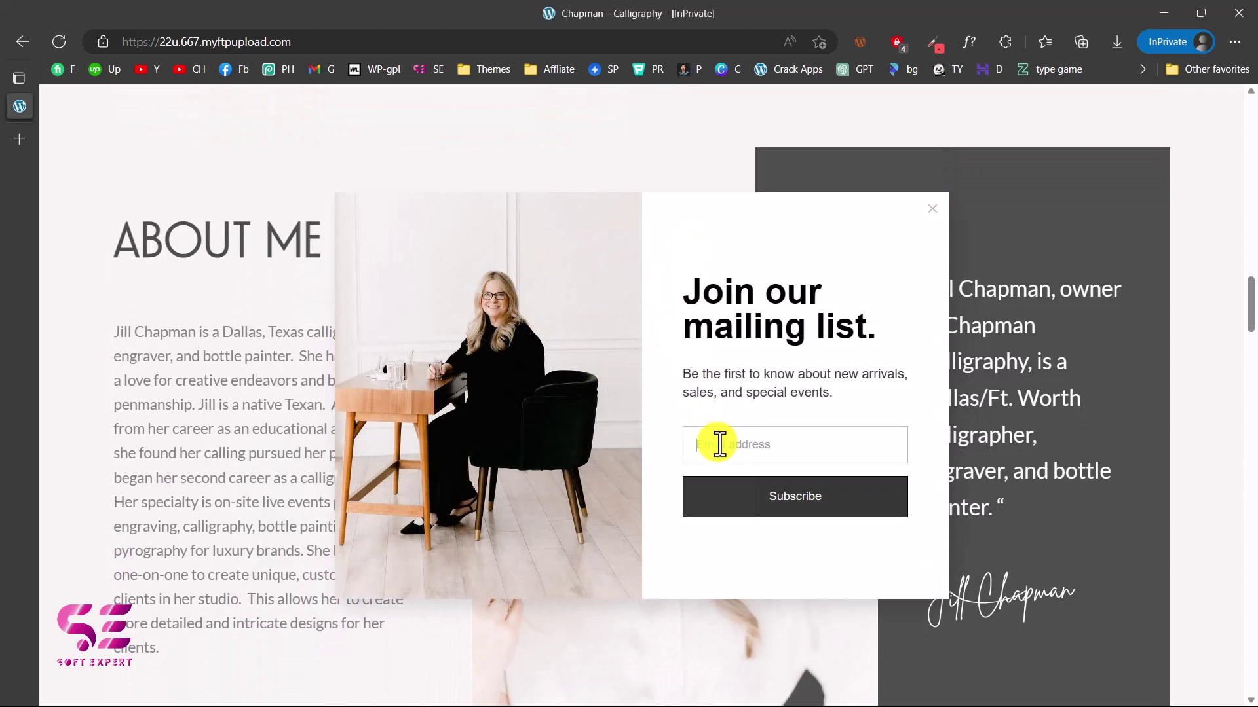
# Paste the temporary address into the popup, subscribe, and refresh the Tempmailo inbox
pyautogui.hotkey('ctrl', 'a')
pyautogui.hotkey('ctrl', 'v')
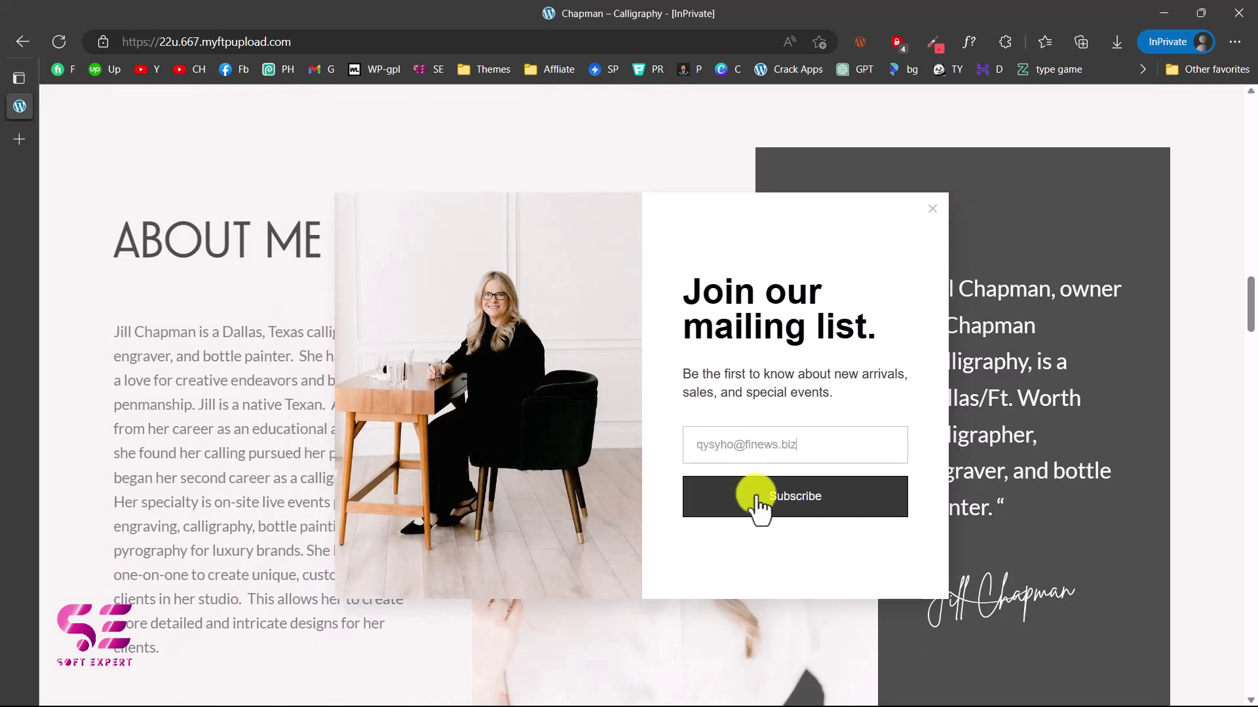
pyautogui.click(757, 499)
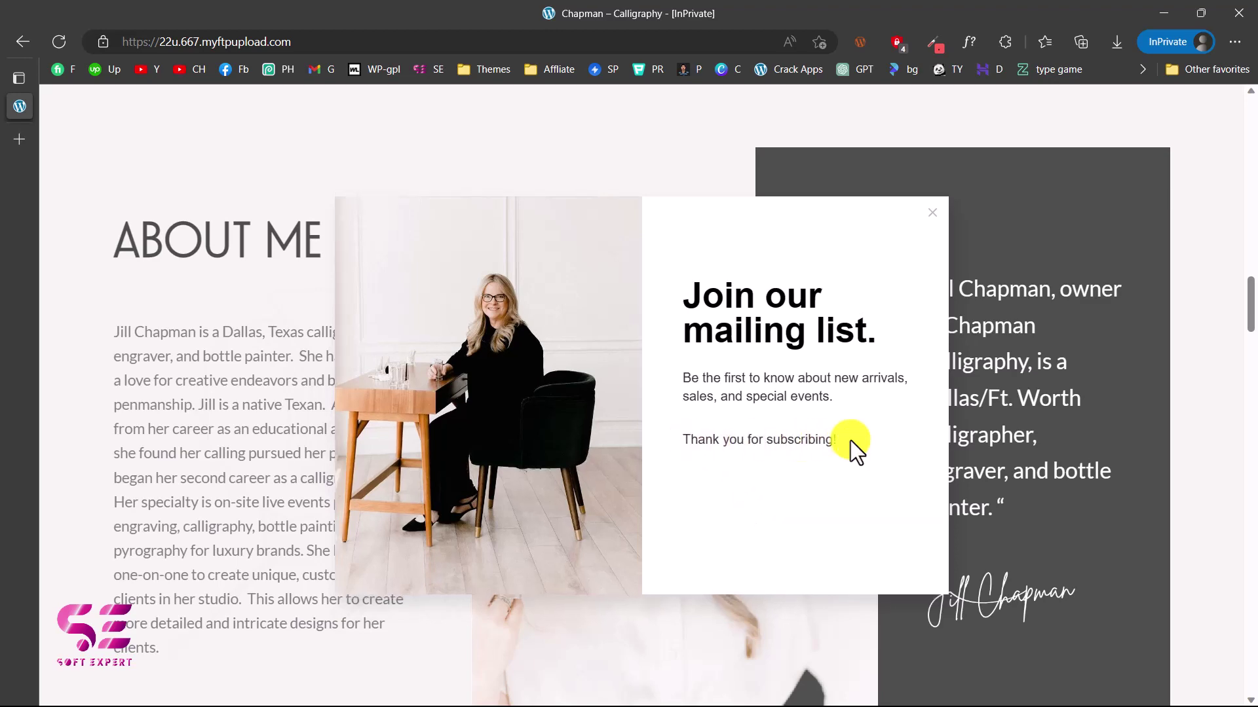
pyautogui.hotkey('alt', 'Tab')
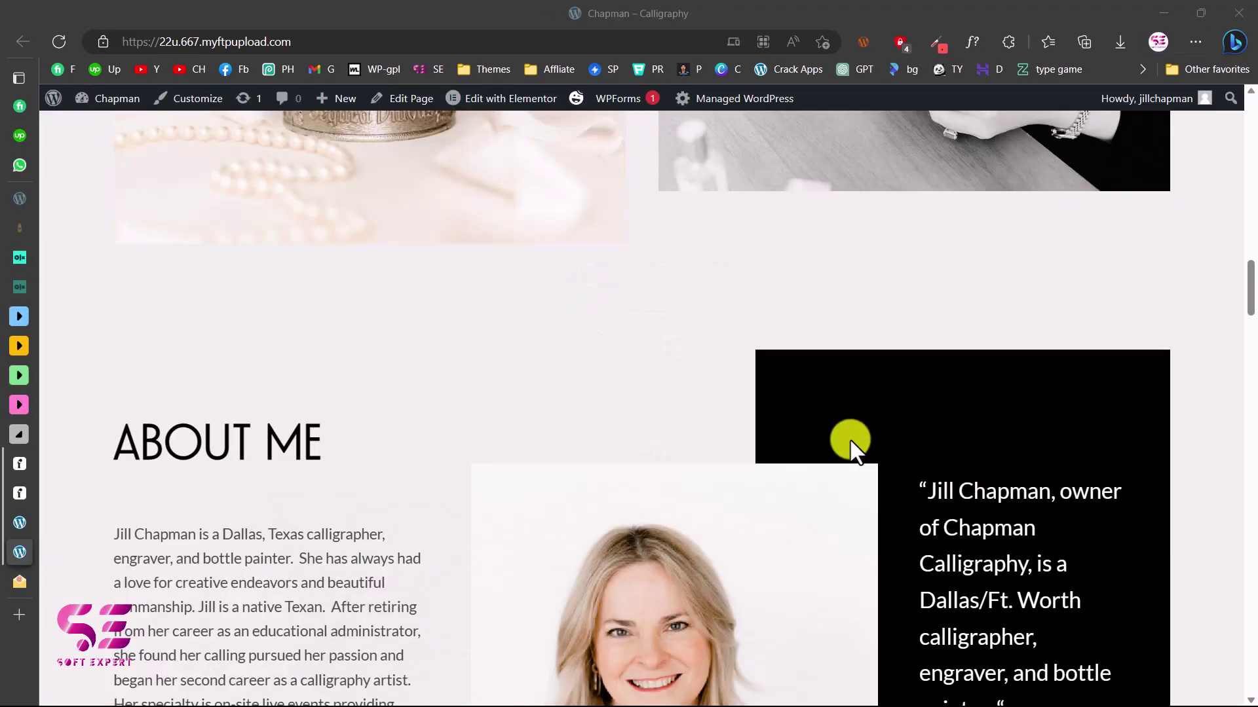
pyautogui.hotkey('alt', 'Tab')
pyautogui.click(639, 256)
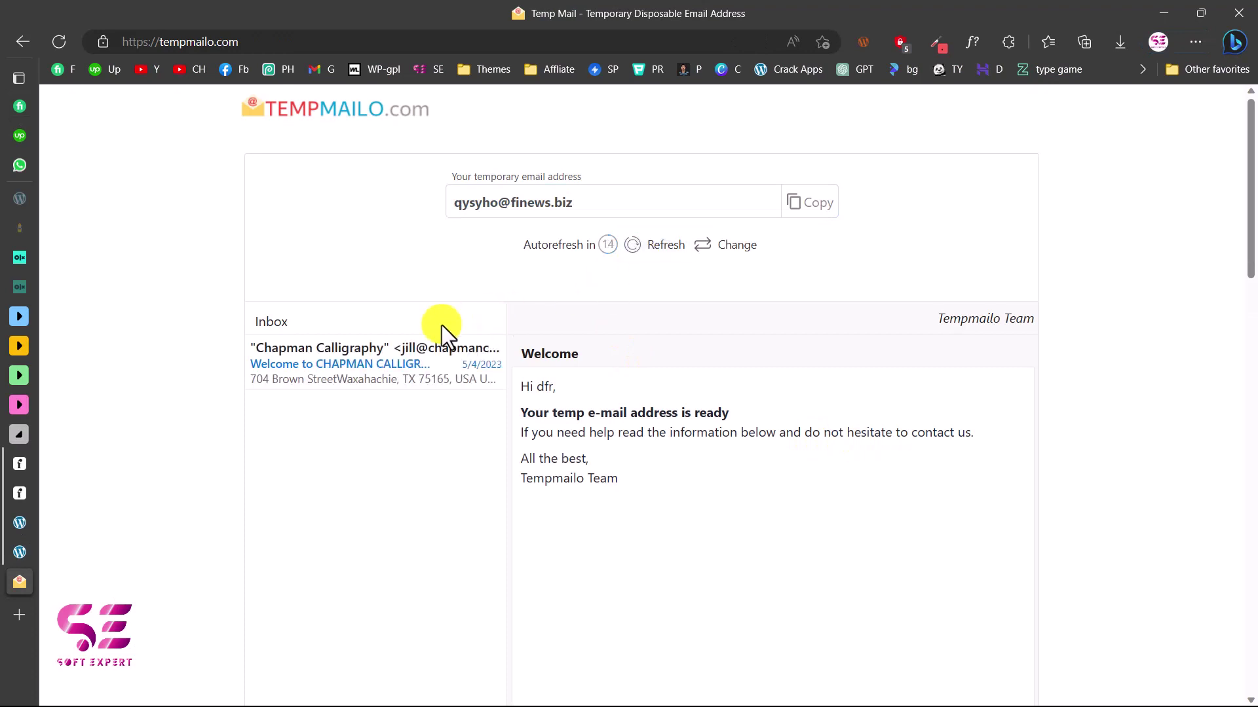
# Open the Chapman Calligraphy welcome email and scroll to the photo and 'THANKS FOR YOUR INTEREST' caption
pyautogui.click(333, 351)
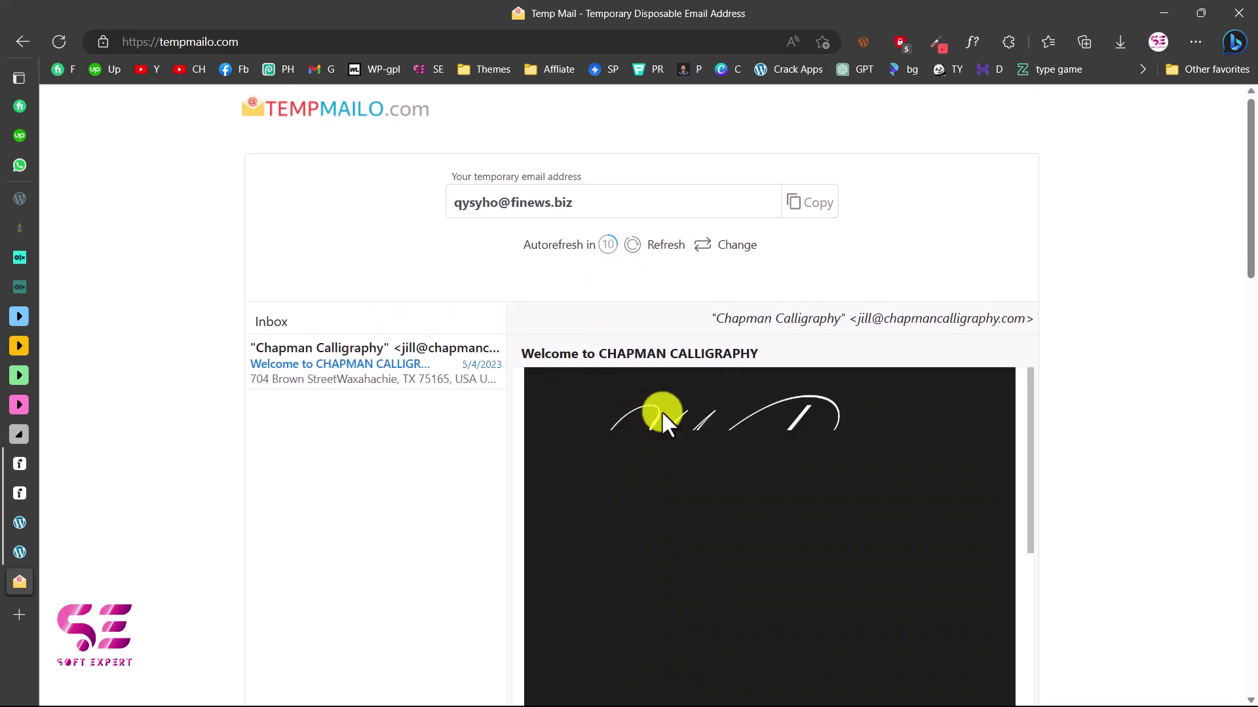
pyautogui.scroll(-5, 684, 459)
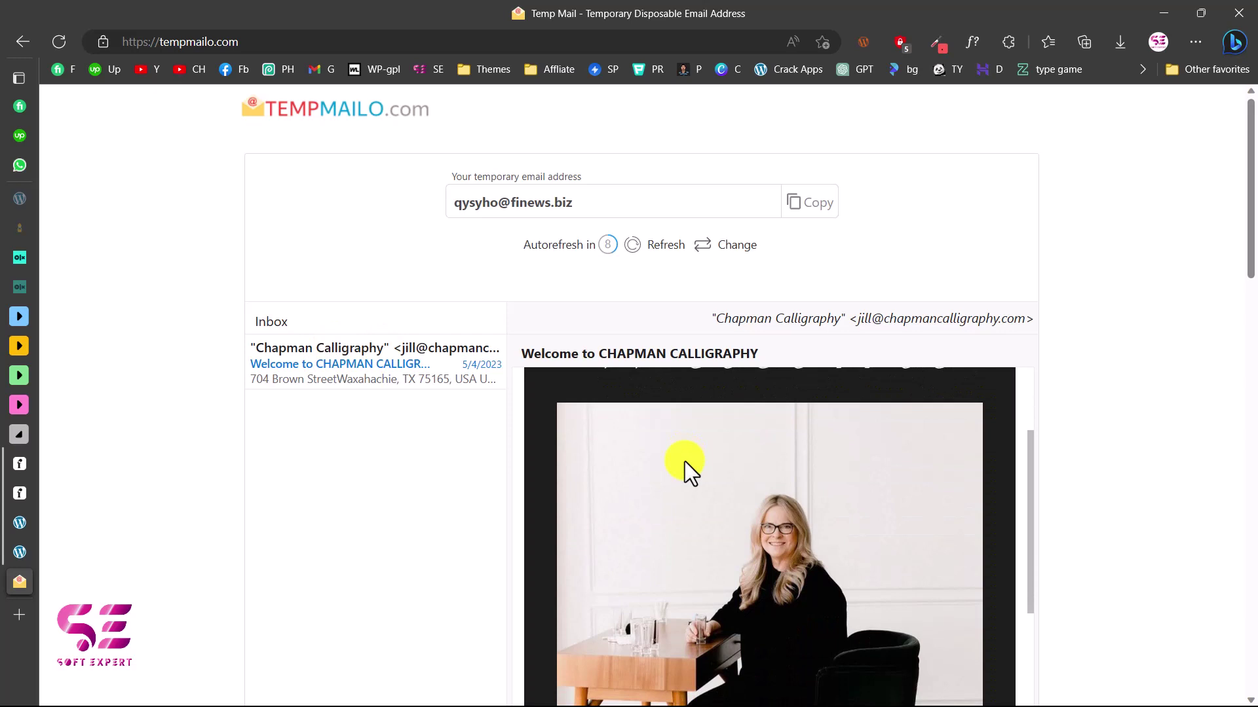
pyautogui.scroll(-3, 684, 459)
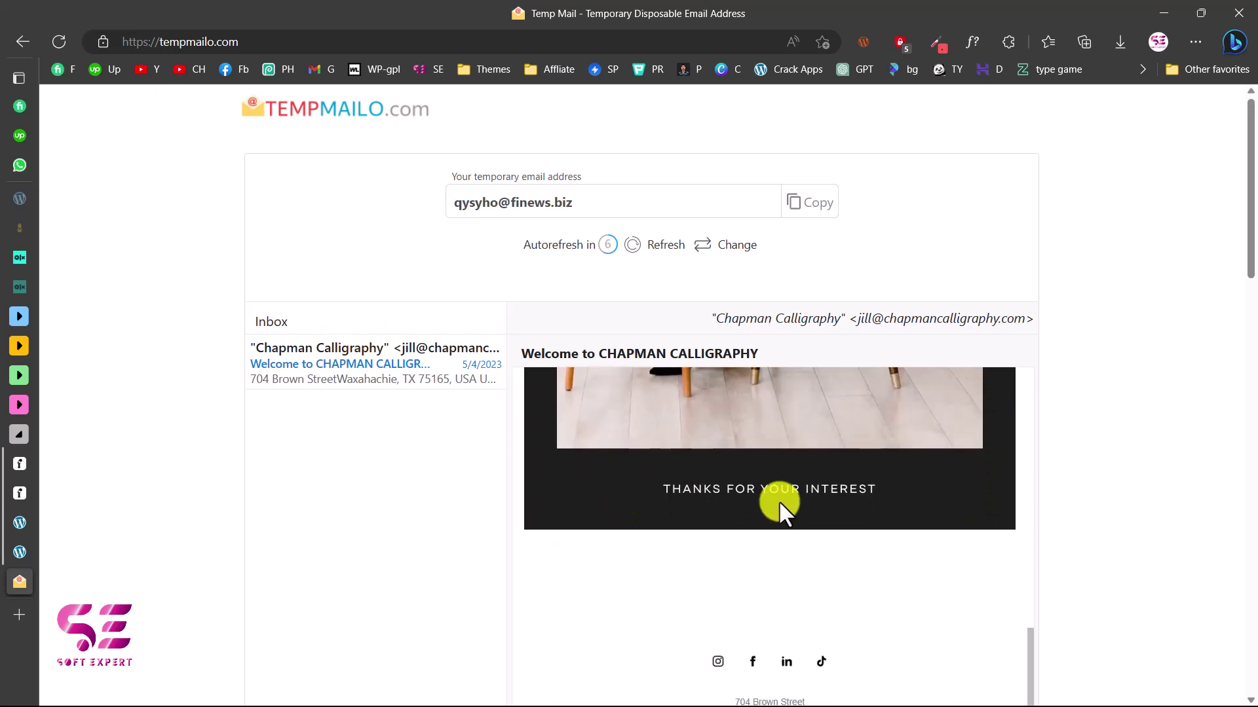
pyautogui.scroll(10, 780, 505)
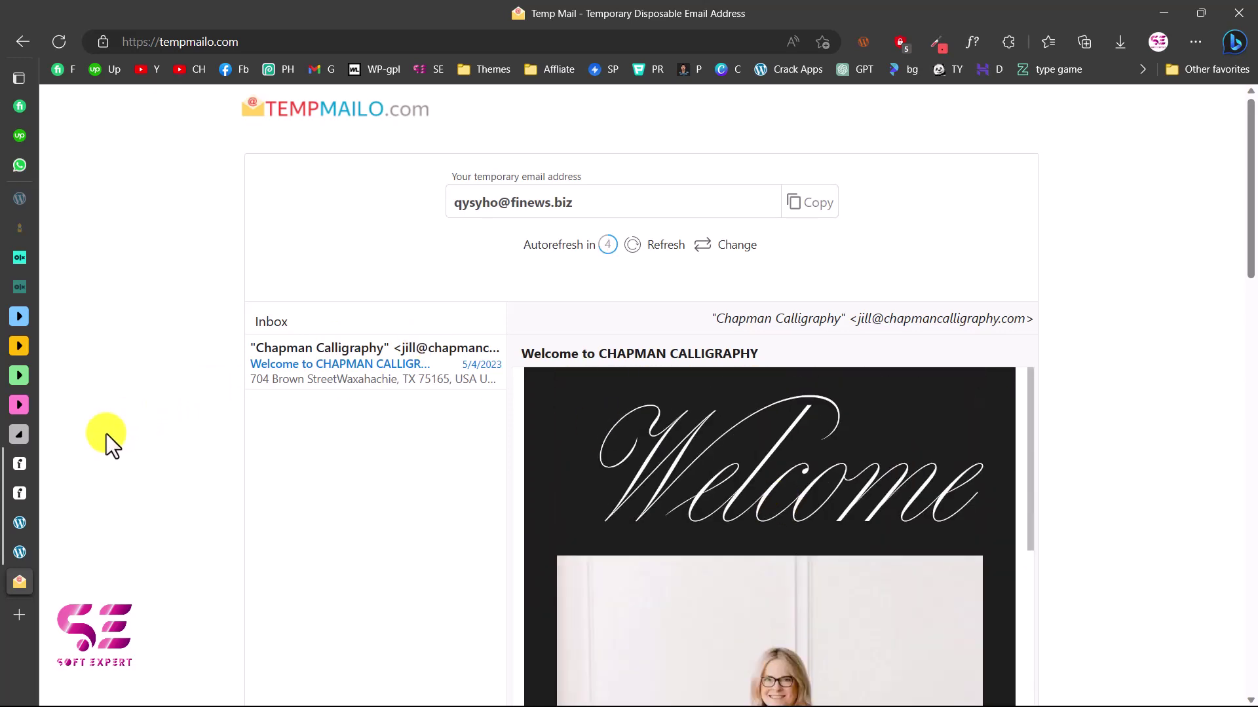
# Return to Flodesk's Audience Segments to confirm CHAPMAN CALLIGRAPHY lists 1 subscriber
pyautogui.click(32, 493)
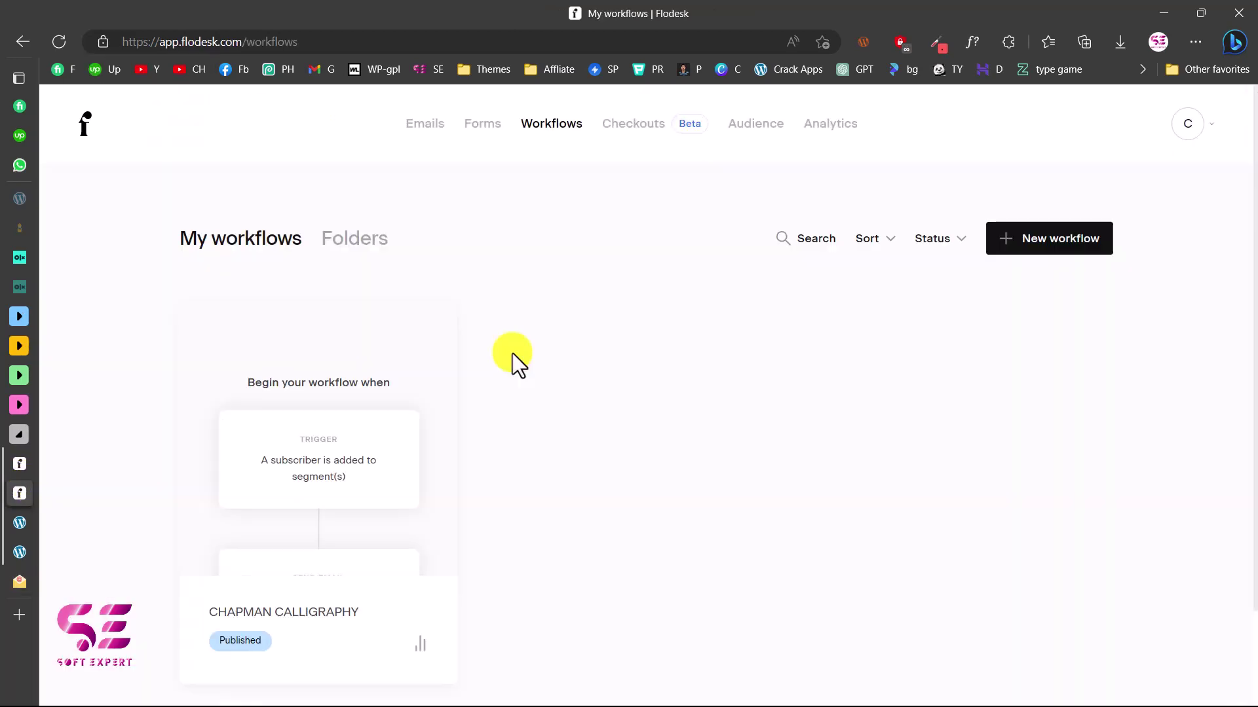
pyautogui.click(747, 133)
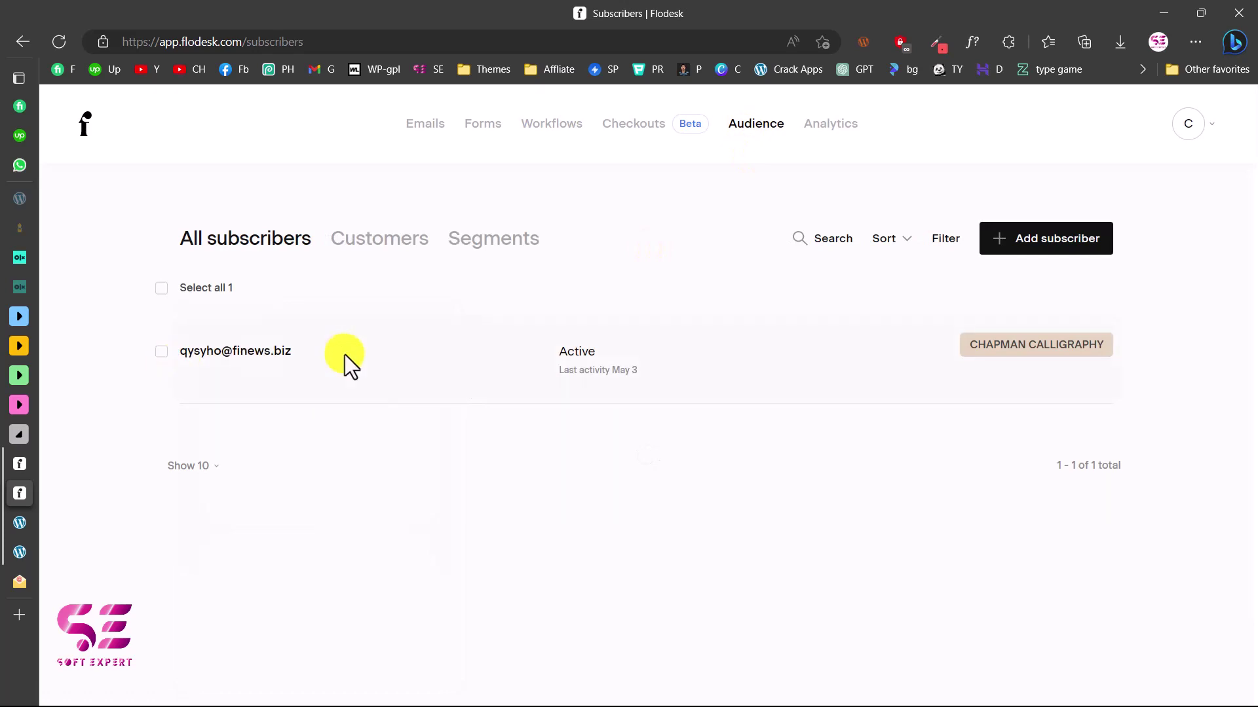
pyautogui.click(467, 252)
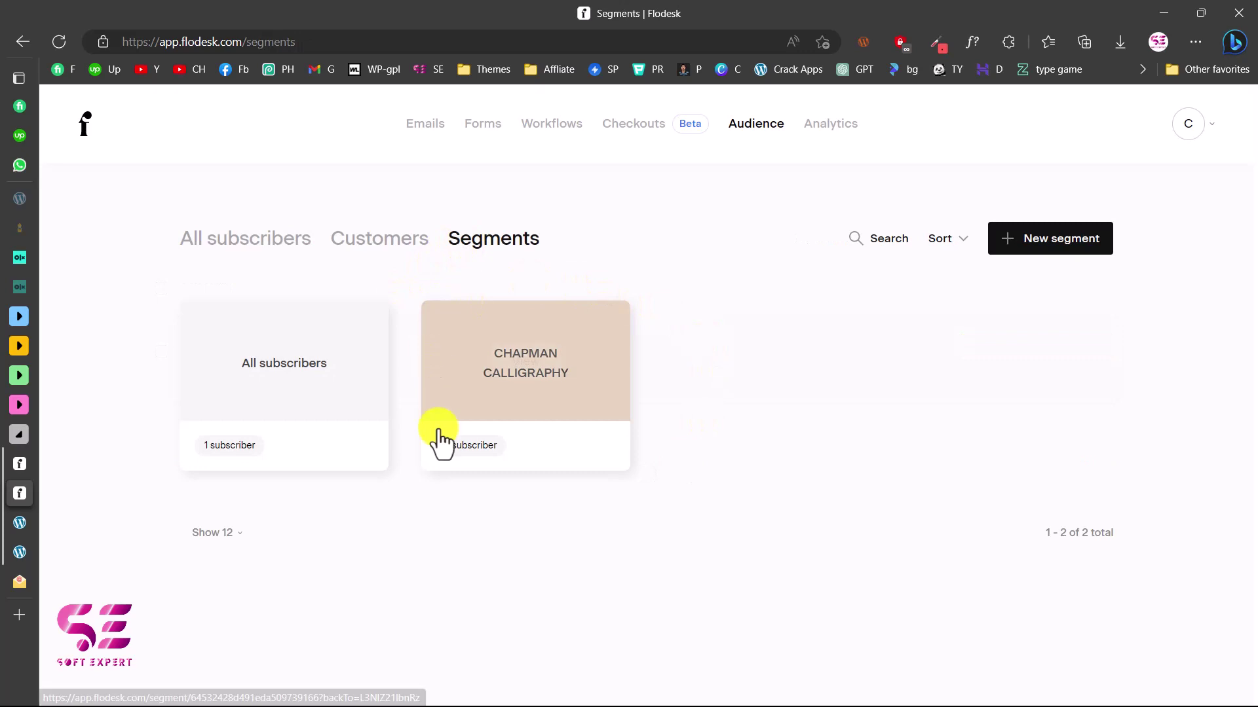
pyautogui.moveTo(508, 373)
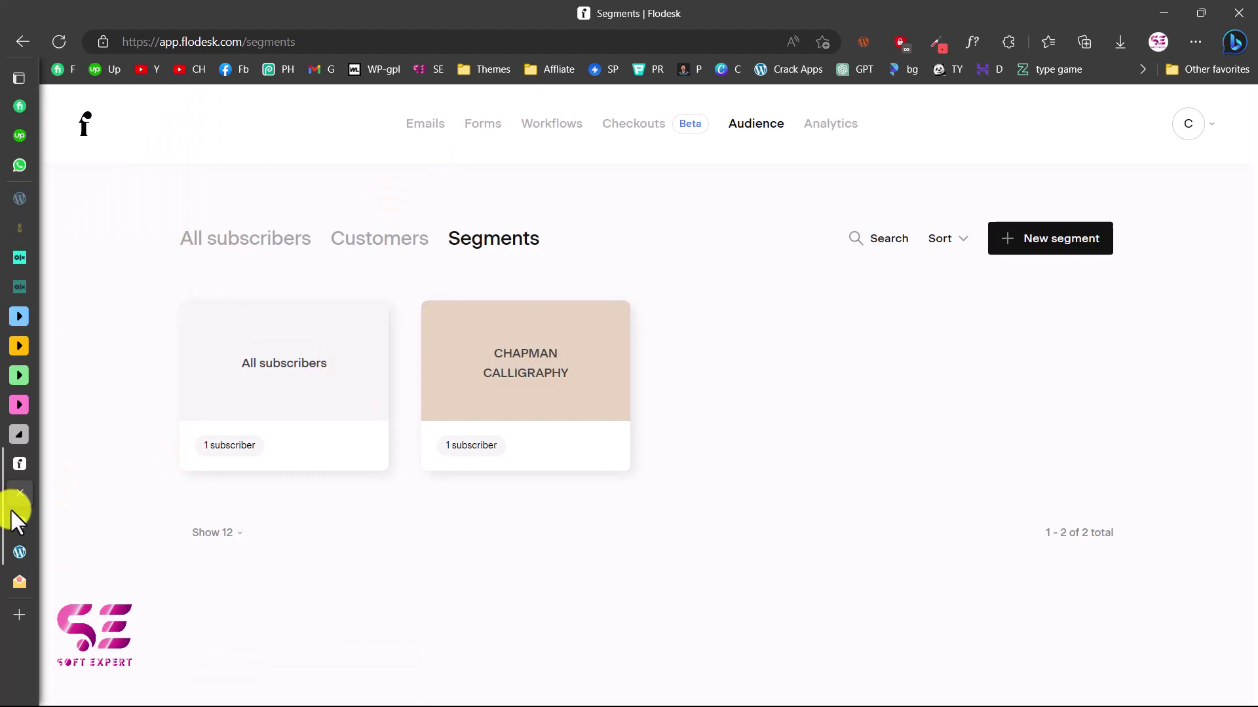
pyautogui.moveTo(30, 545)
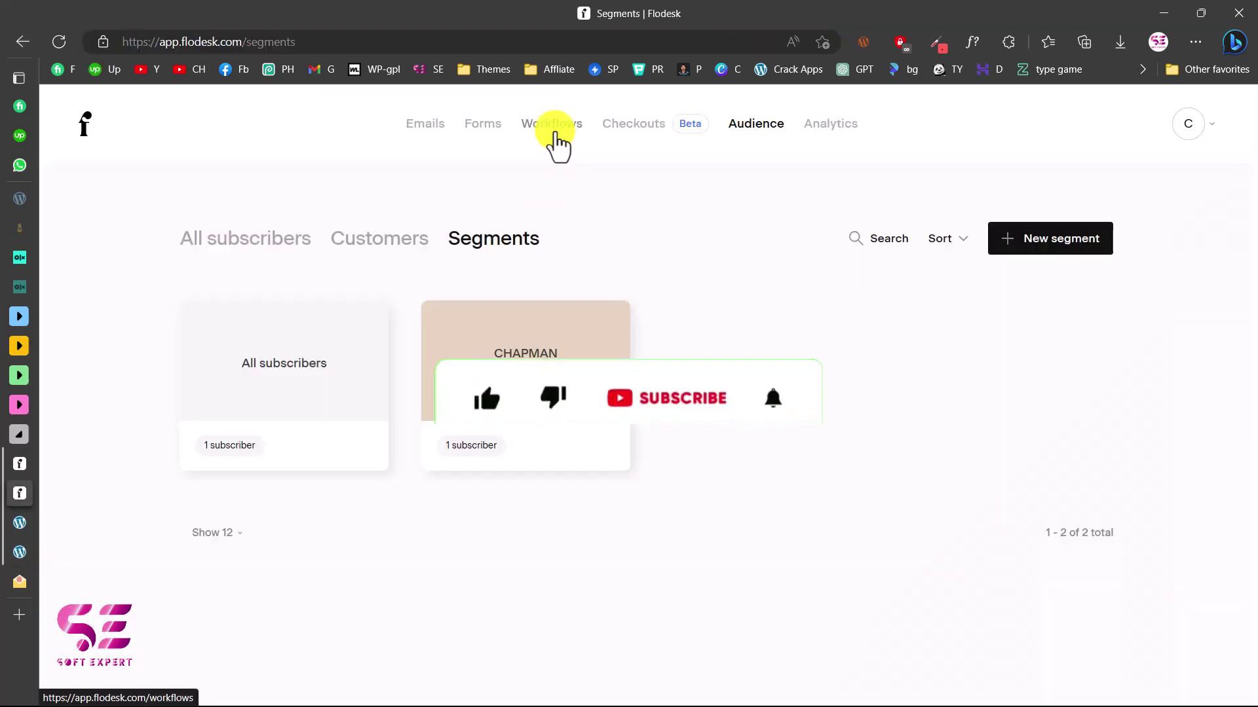